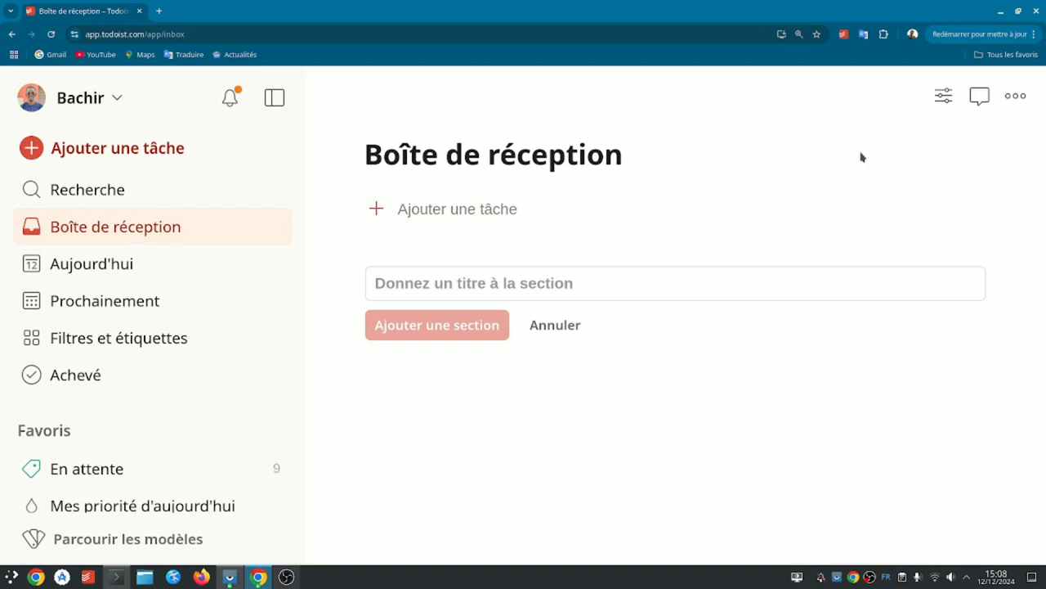
Add the task "Créer un flyer sur les services de Faida consulting" to the Boîte de réception
key(F11)
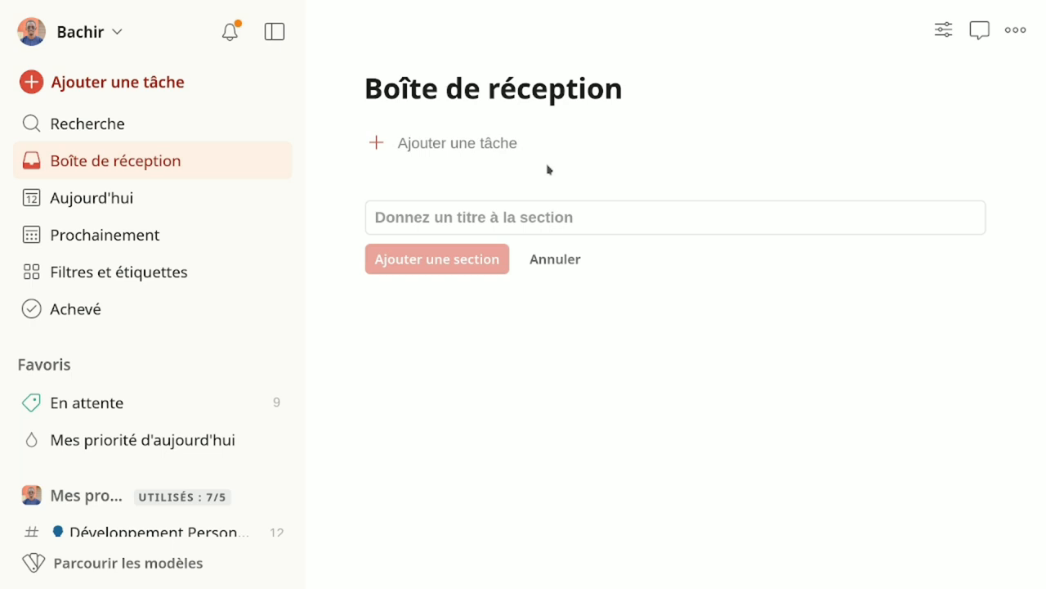
click(503, 144)
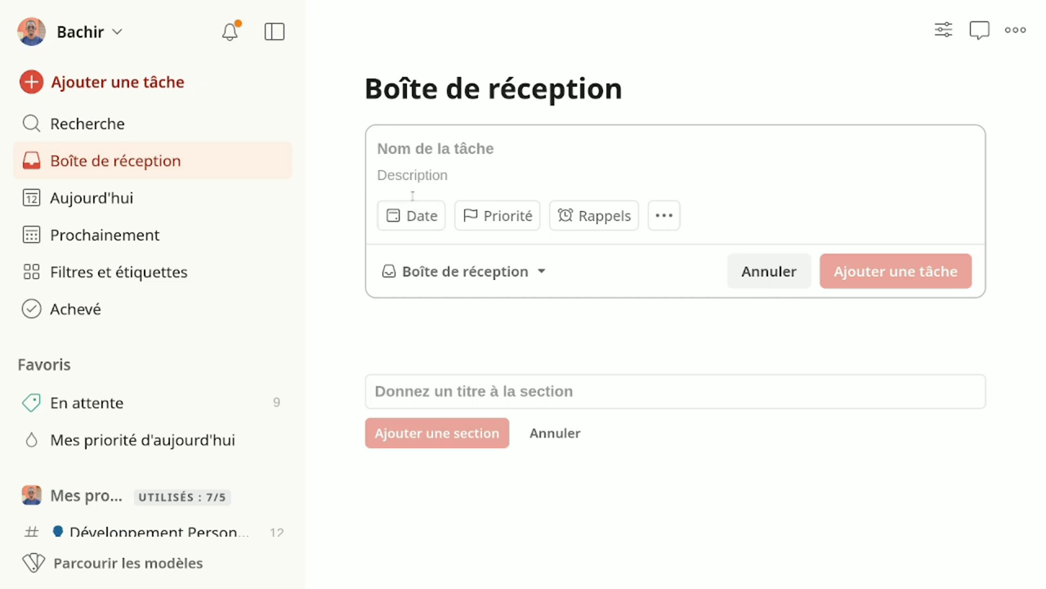
text(C)
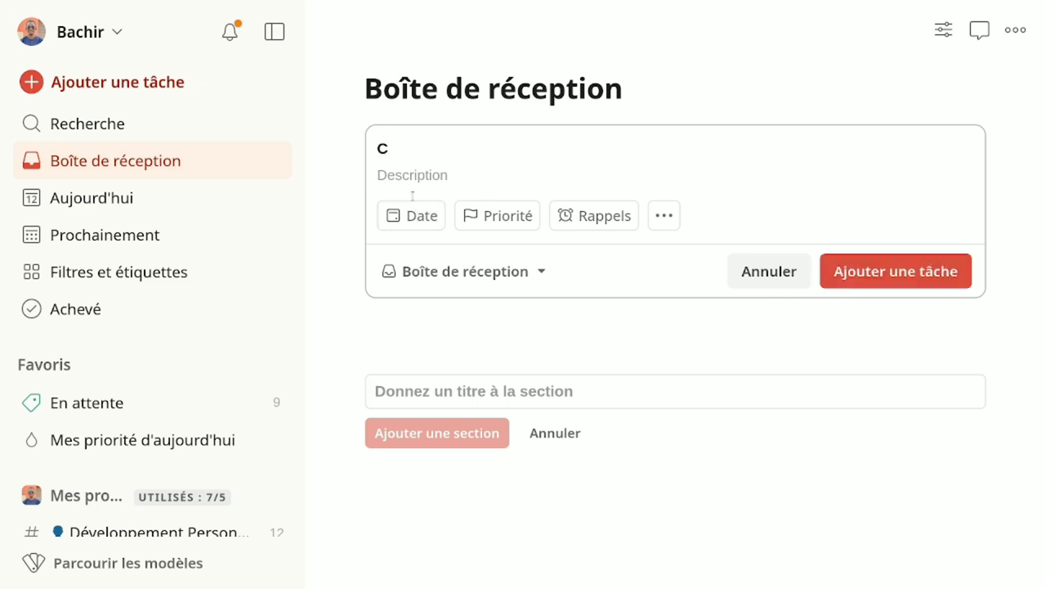
text(réer un flyer sur les servives)
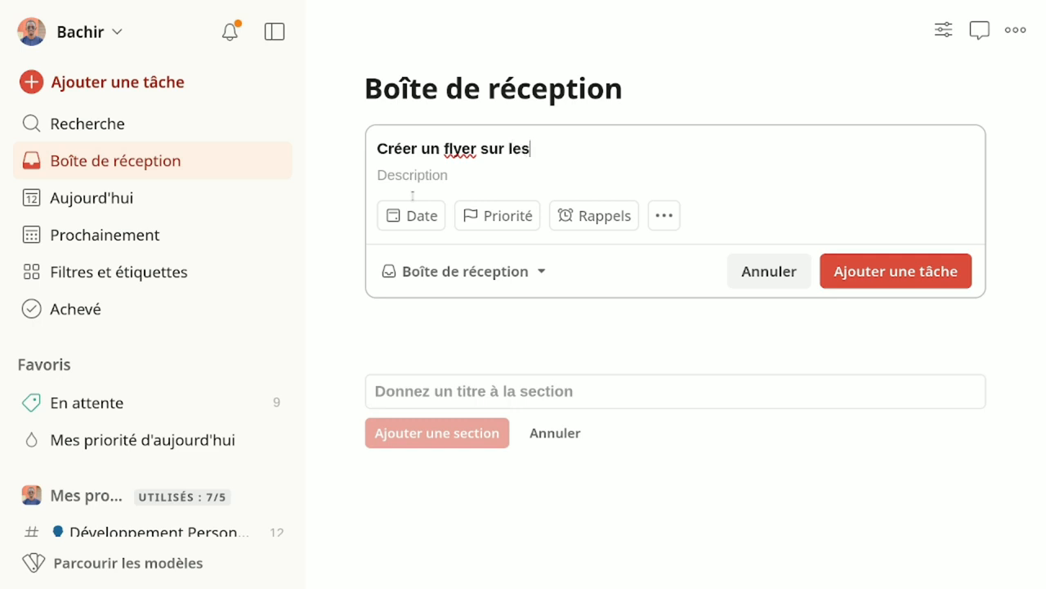
key(BackSpace)
key(BackSpace)
key(BackSpace)
text(ces de Faid)
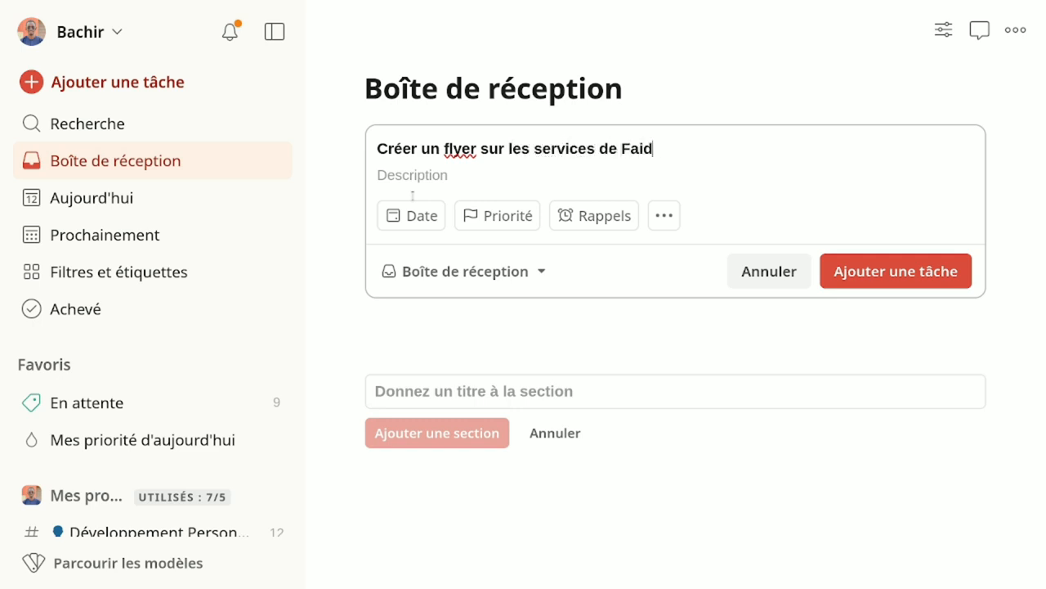
text(a consulting)
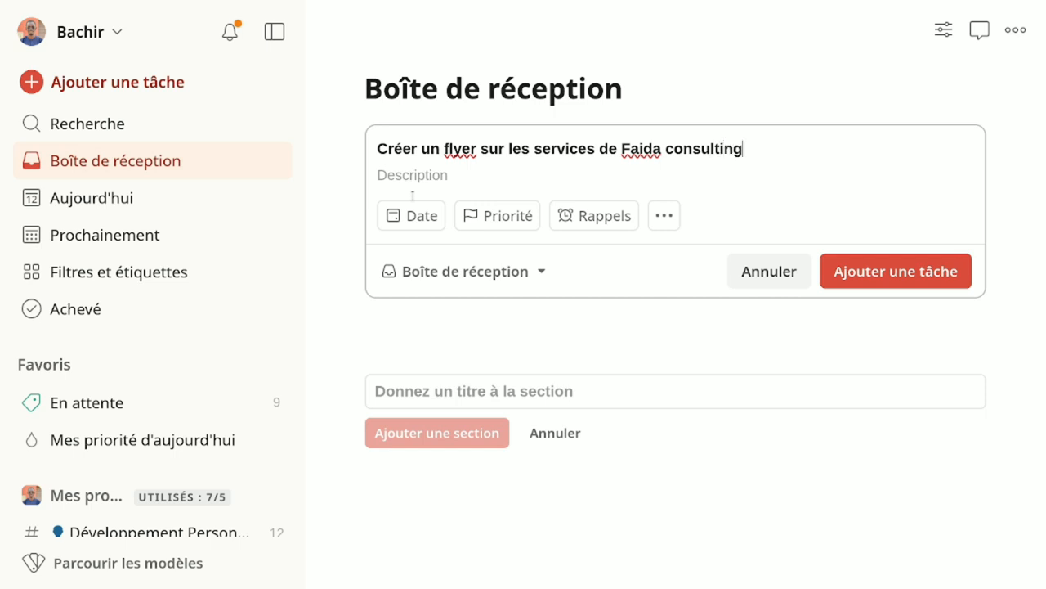
key(Return)
Add a second inbox task named "Conception une vidéo", correcting the spelling of "vidéo"
text(C)
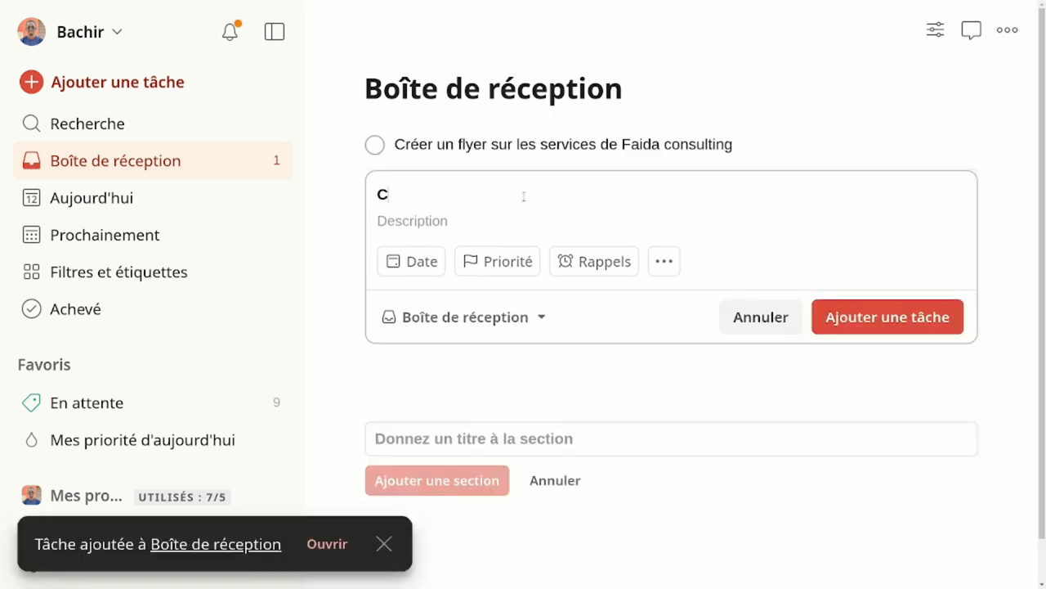
text(onception une video)
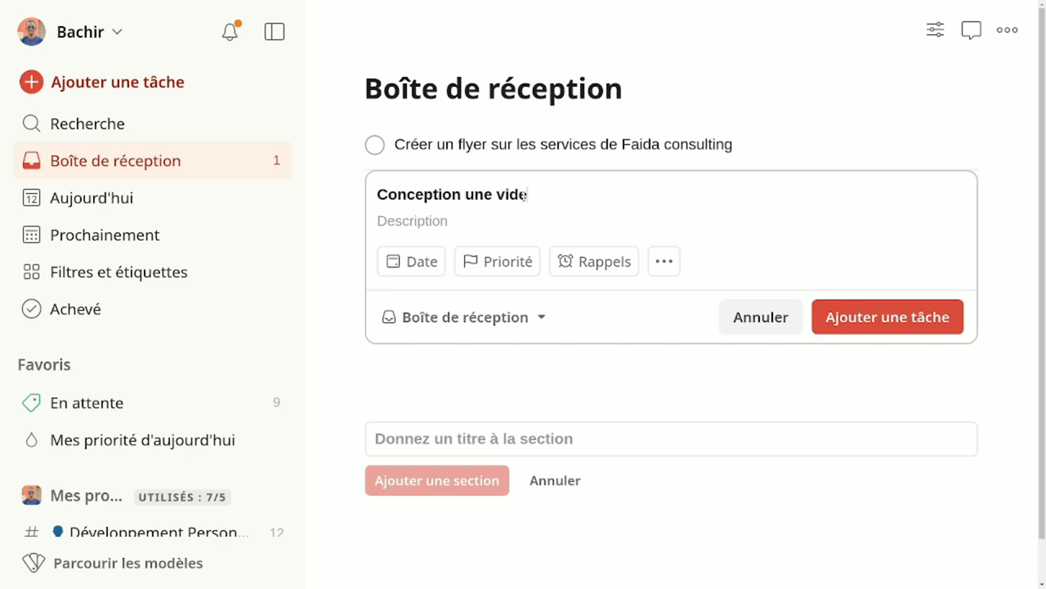
right_click(524, 199)
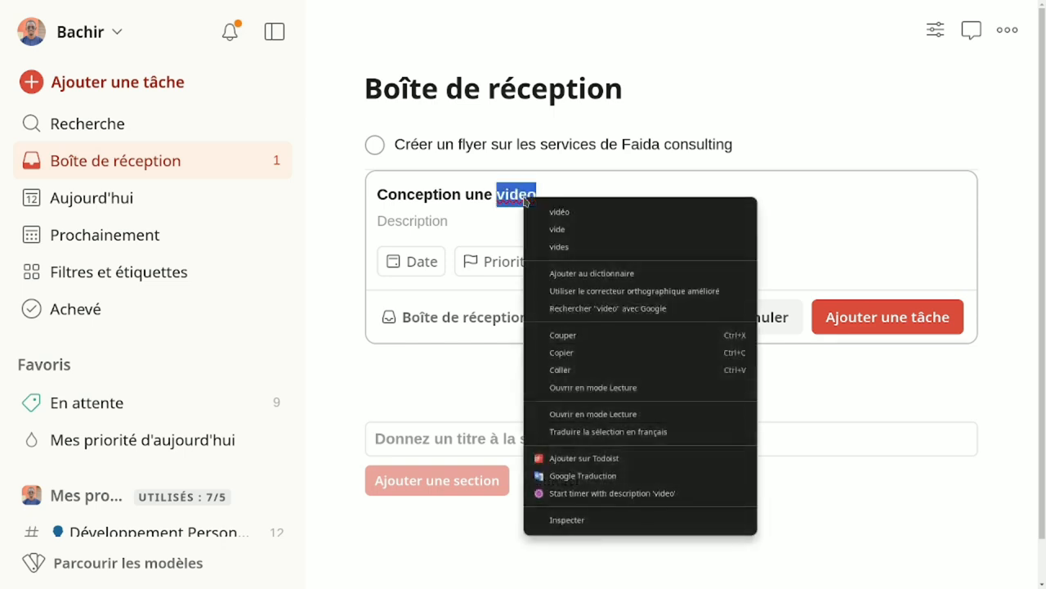
click(567, 214)
click(899, 317)
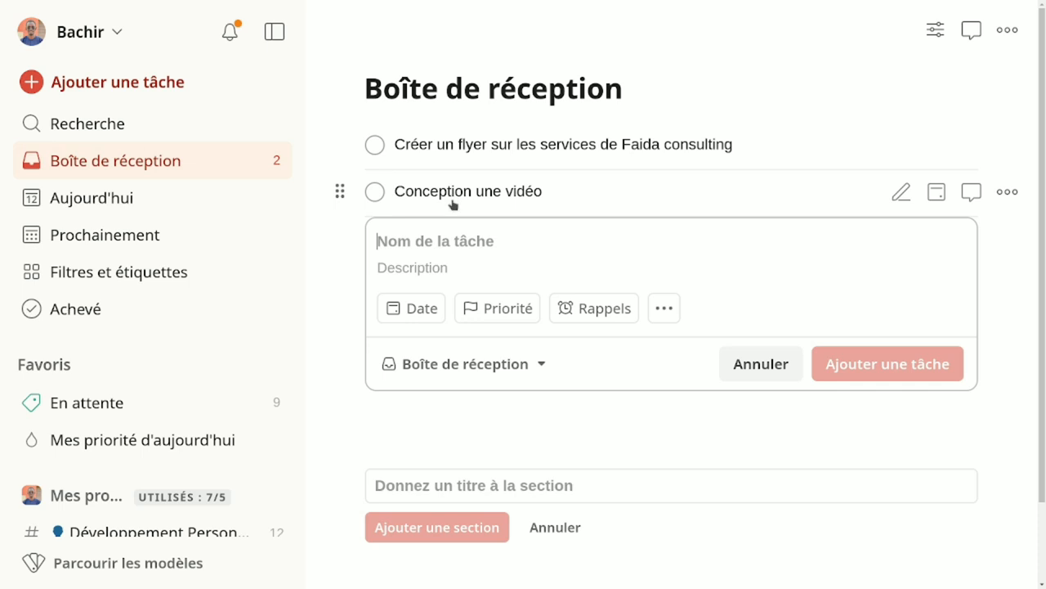
Review the projects listed under Mes projets, Faida Consulting and NINOTECH
scroll(159, 298, down, 3)
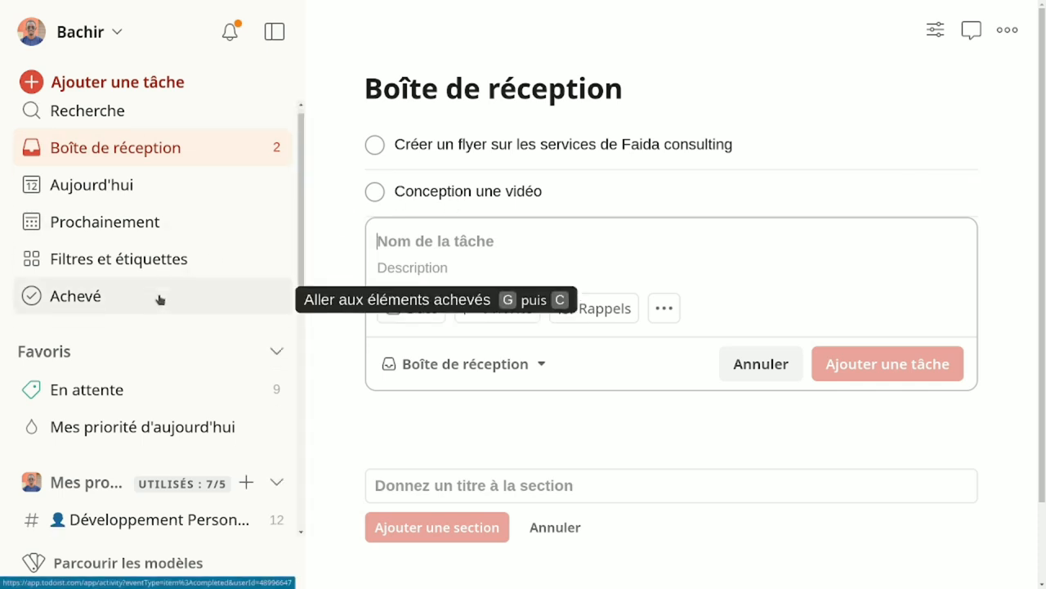
scroll(159, 298, down, 6)
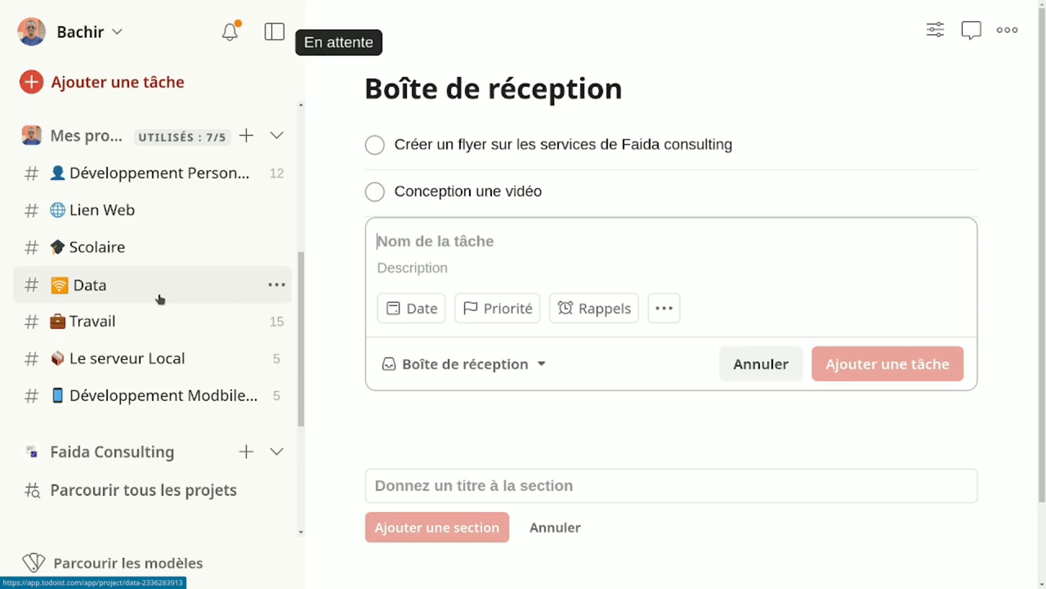
scroll(159, 300, up, 3)
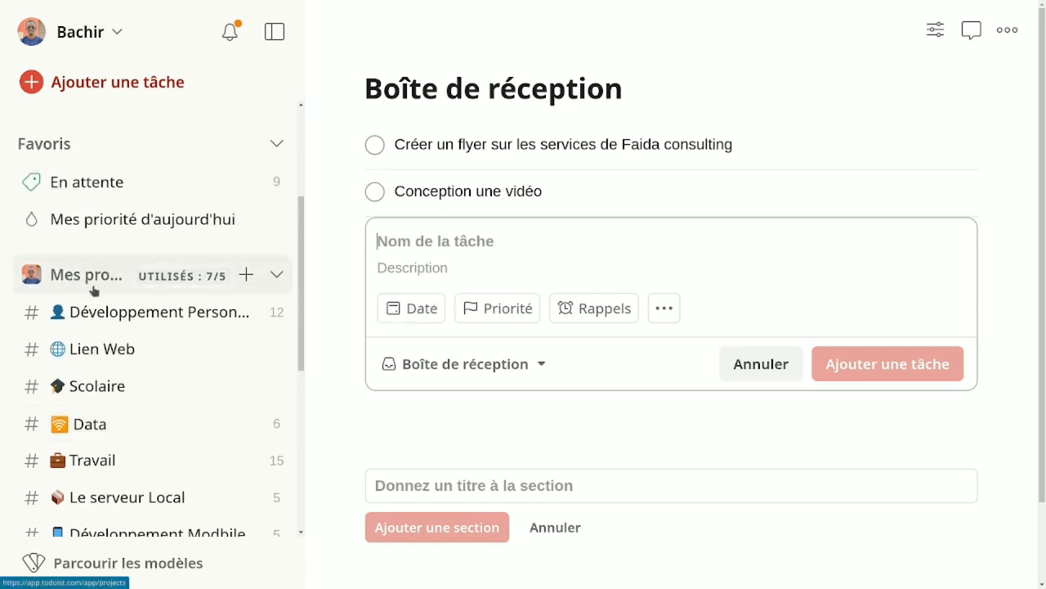
scroll(94, 286, down, 3)
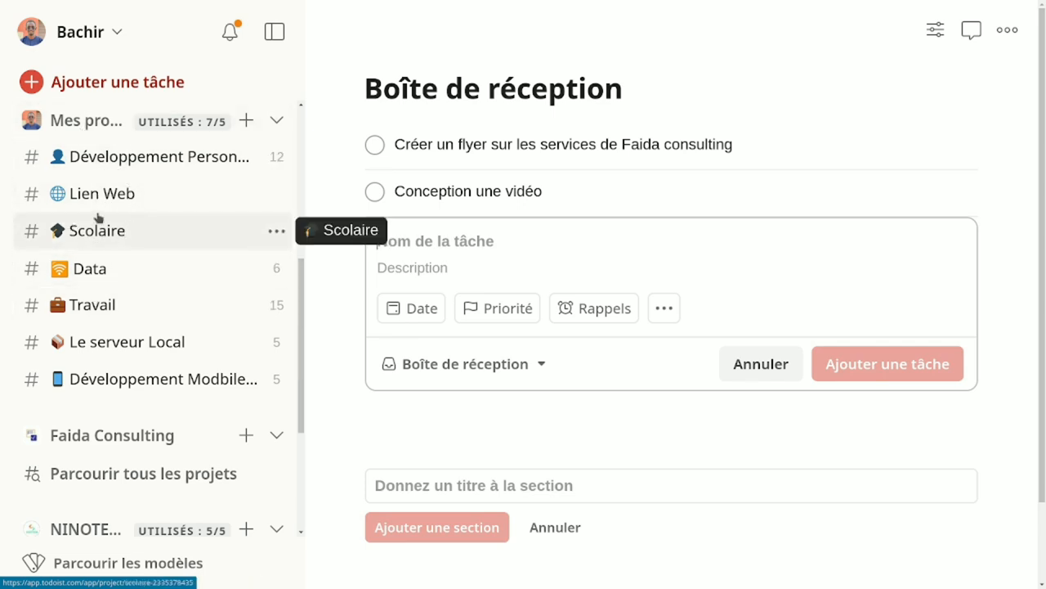
scroll(106, 327, down, 4)
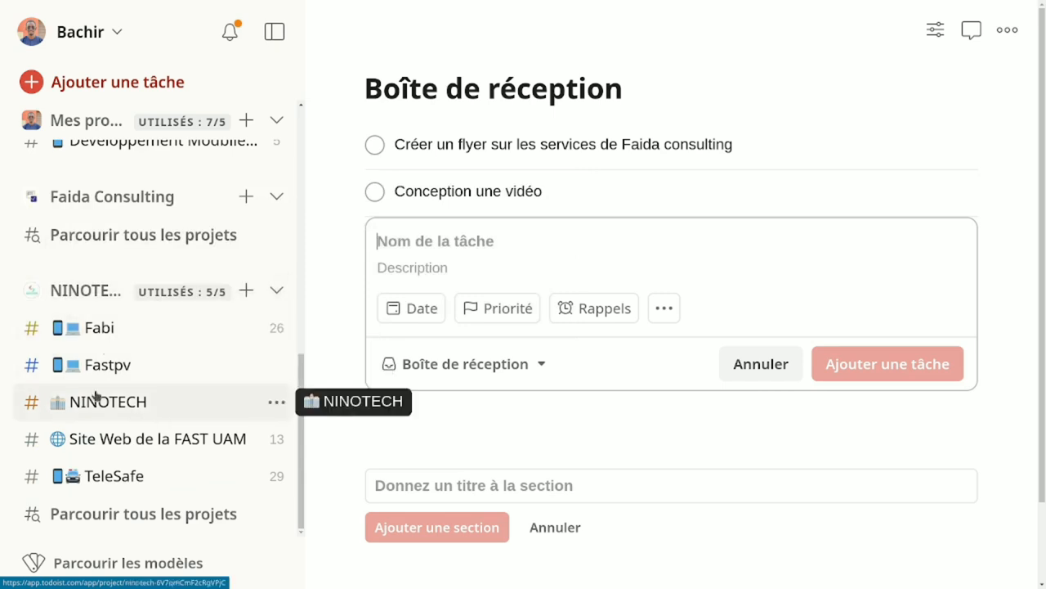
scroll(78, 352, up, 5)
scroll(86, 205, down, 3)
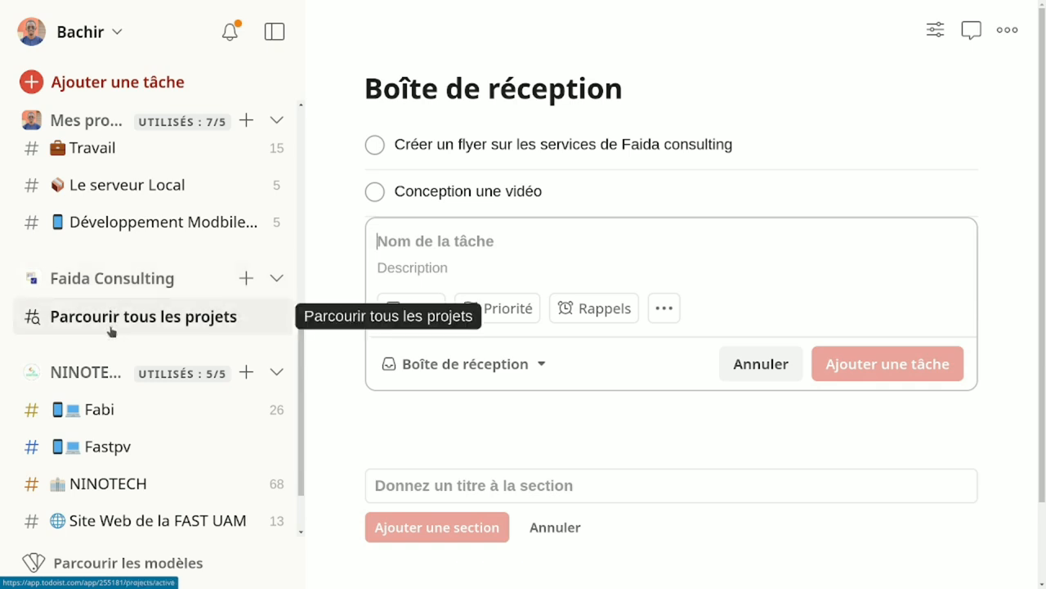
scroll(87, 360, down, 2)
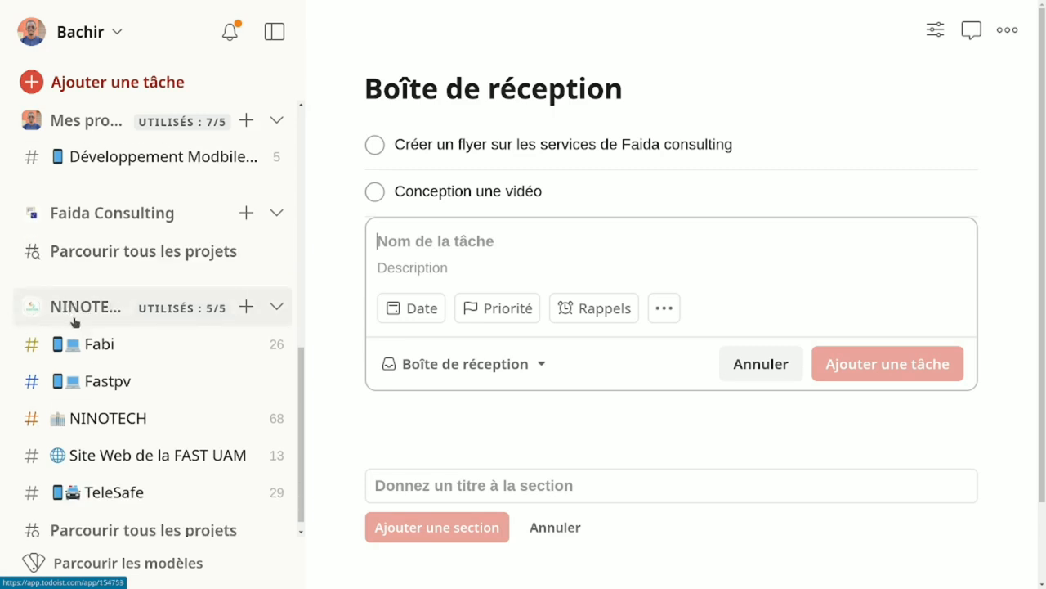
scroll(74, 321, down, 1)
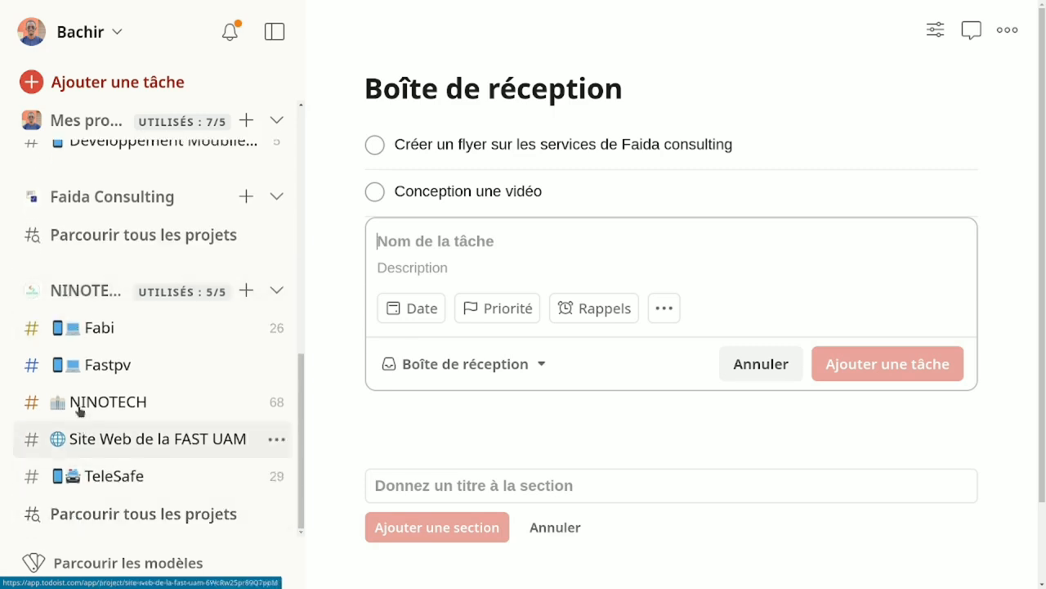
Create a project named Communication in the Faida Consulting workspace with the colour Bleu
scroll(79, 380, up, 3)
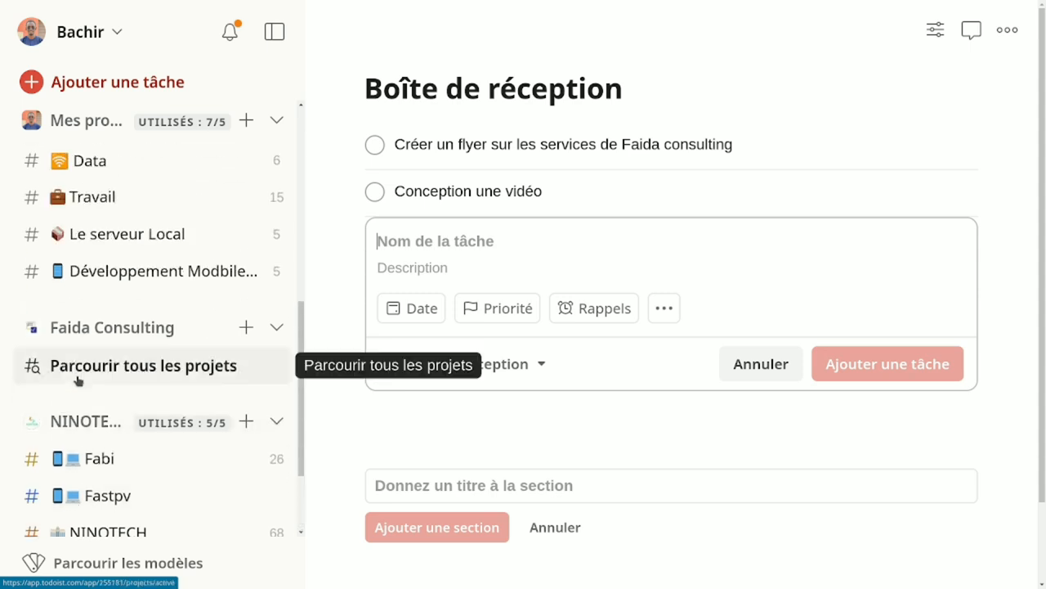
scroll(78, 381, up, 2)
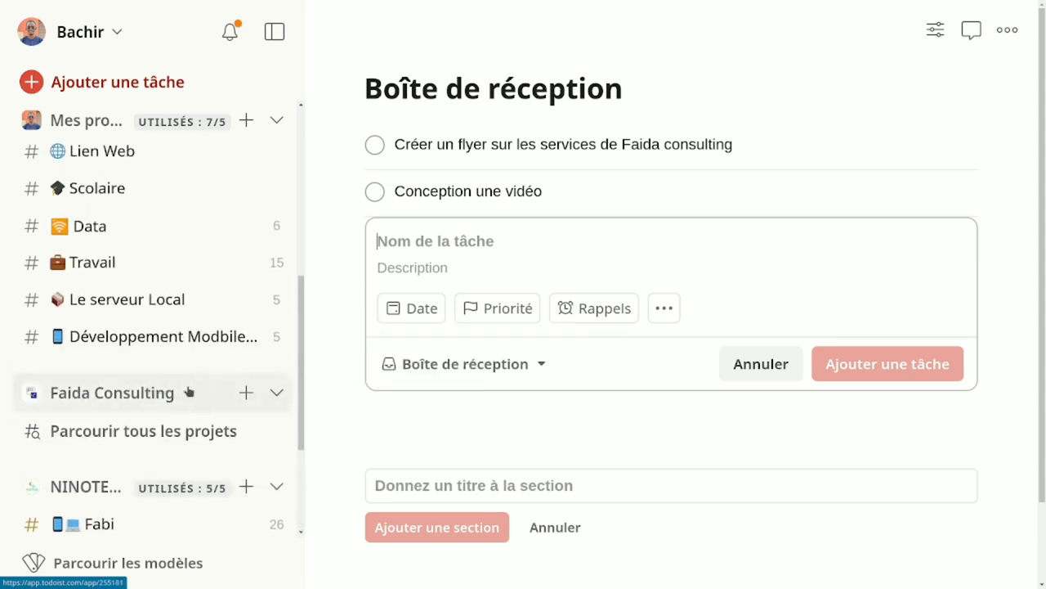
click(247, 393)
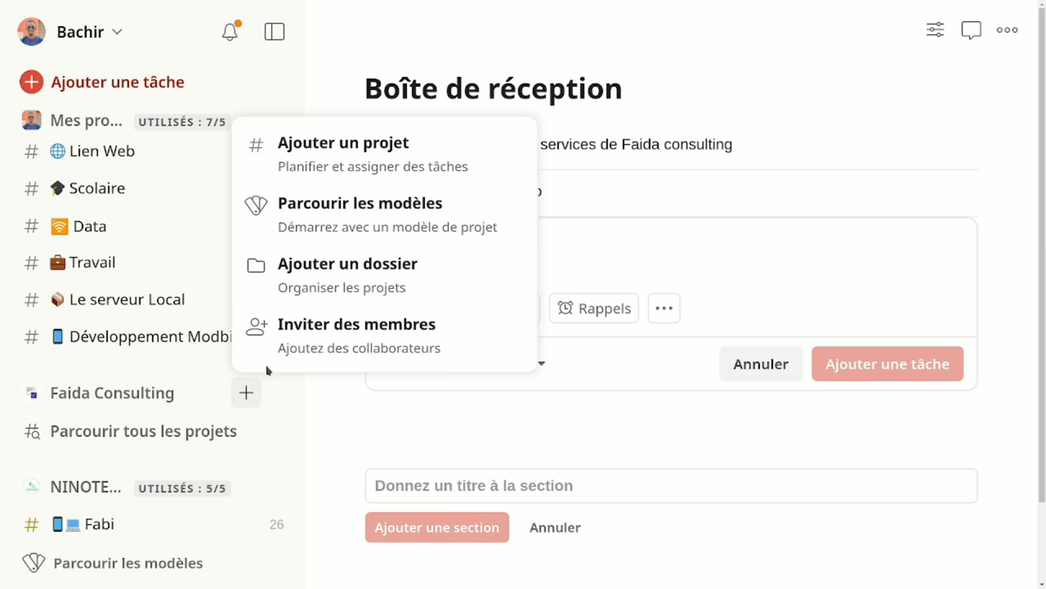
click(311, 150)
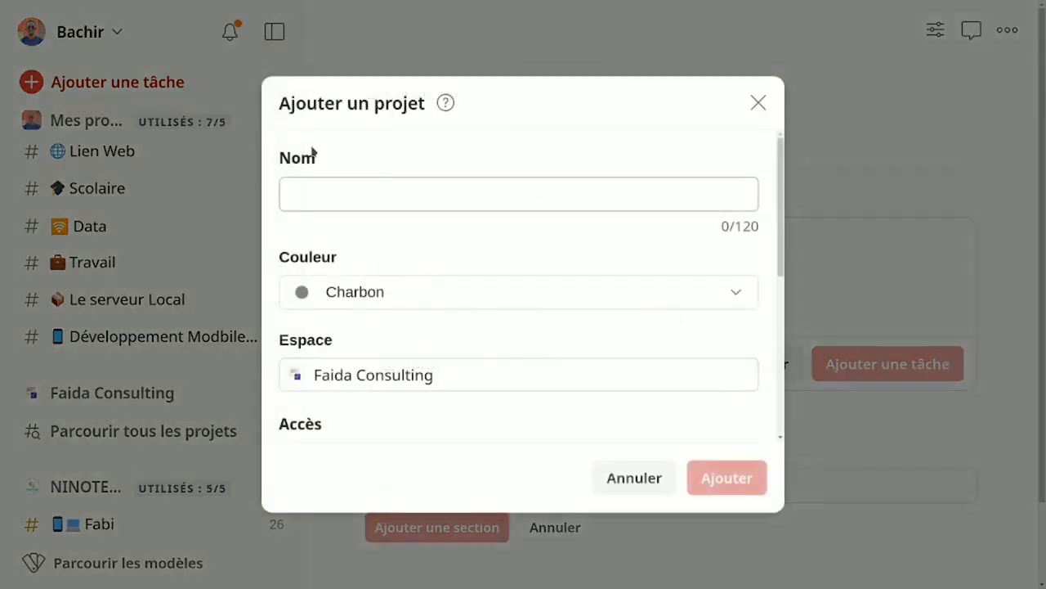
text(Co)
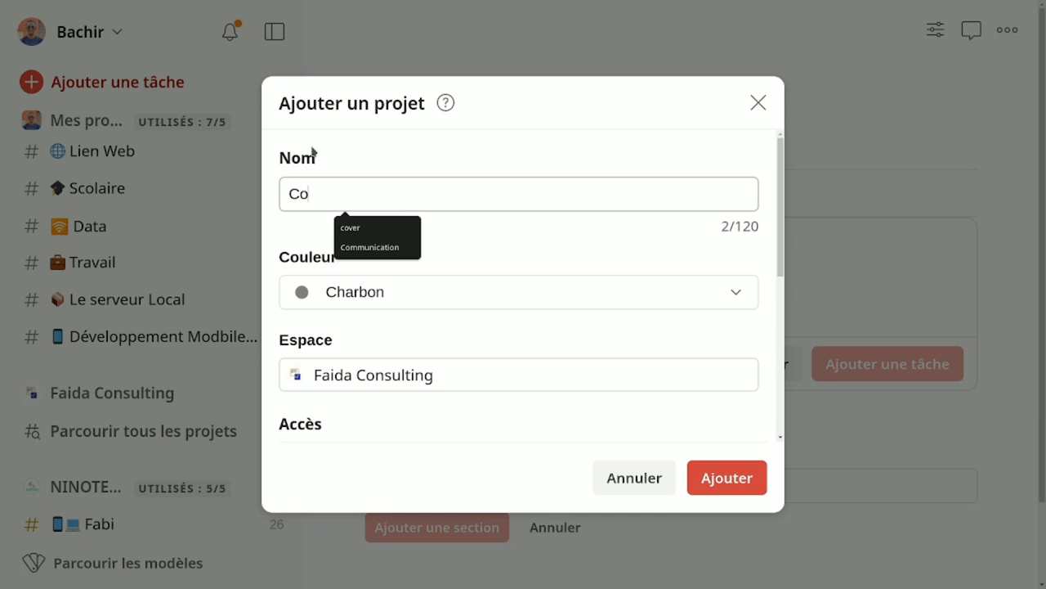
text(mmun)
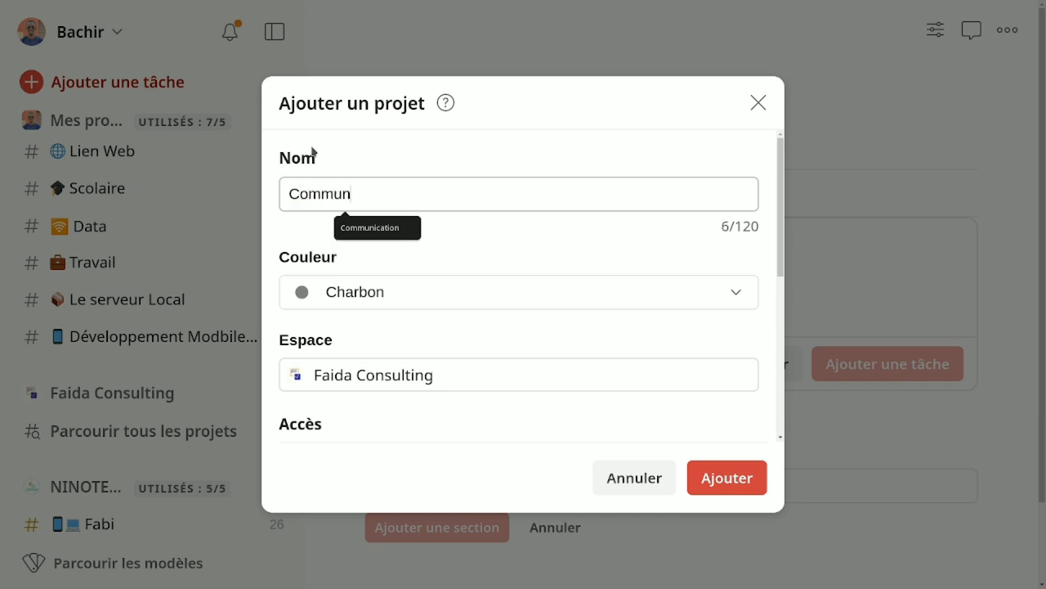
text(ication)
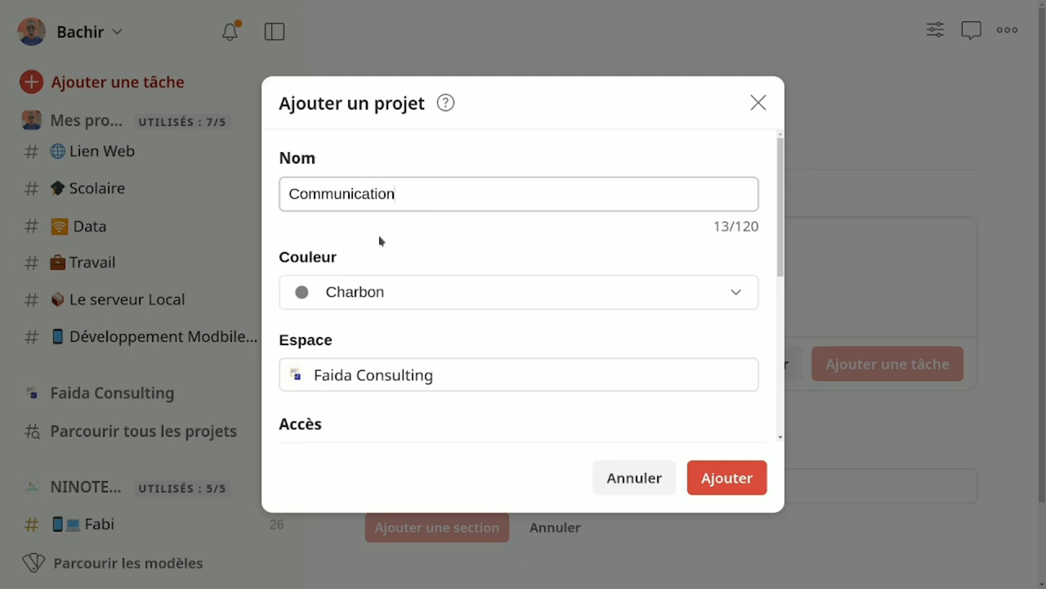
click(433, 308)
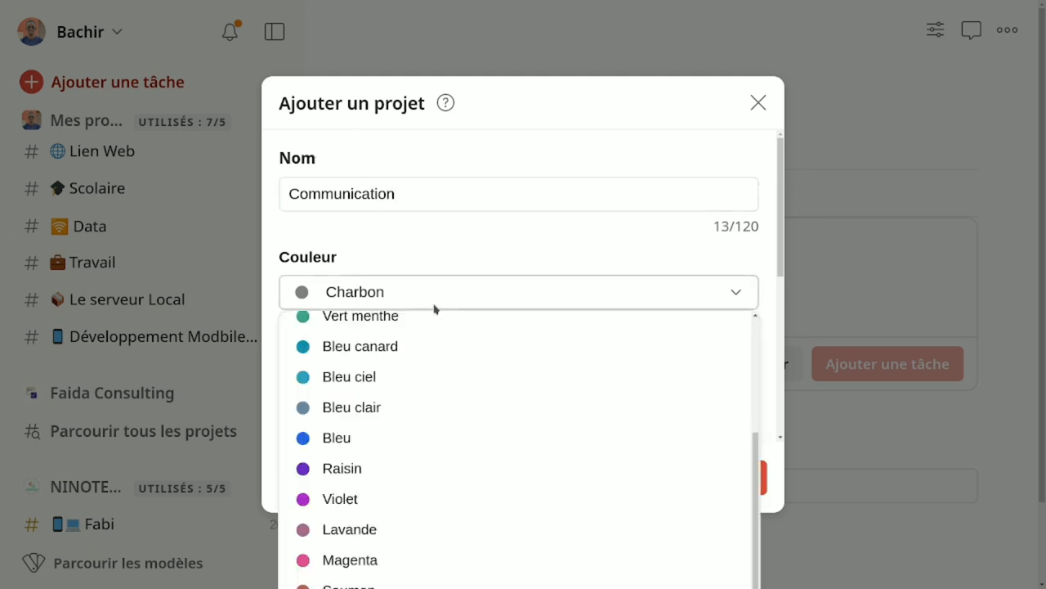
click(376, 439)
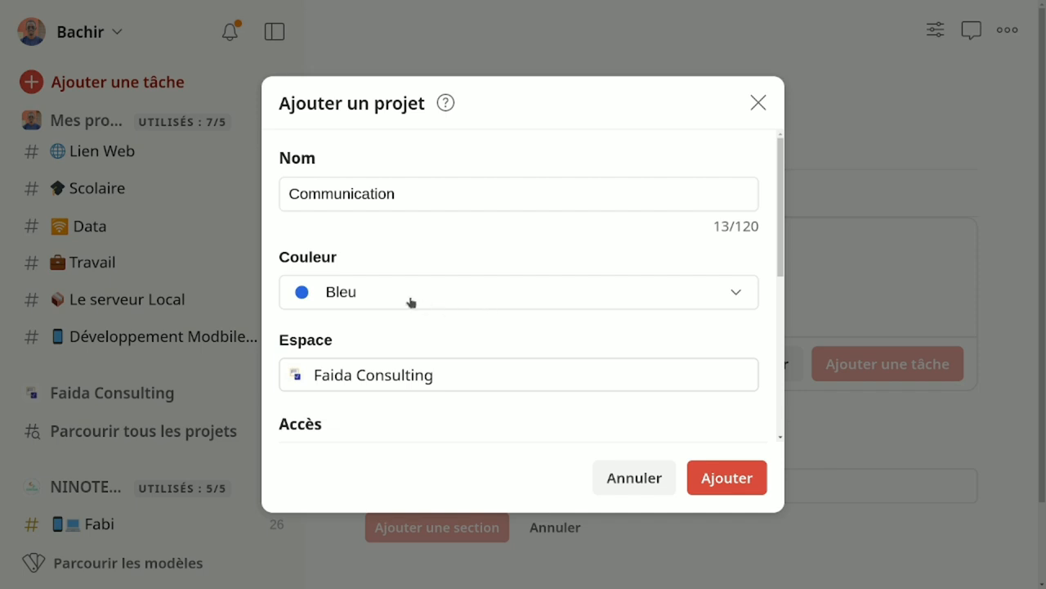
click(466, 380)
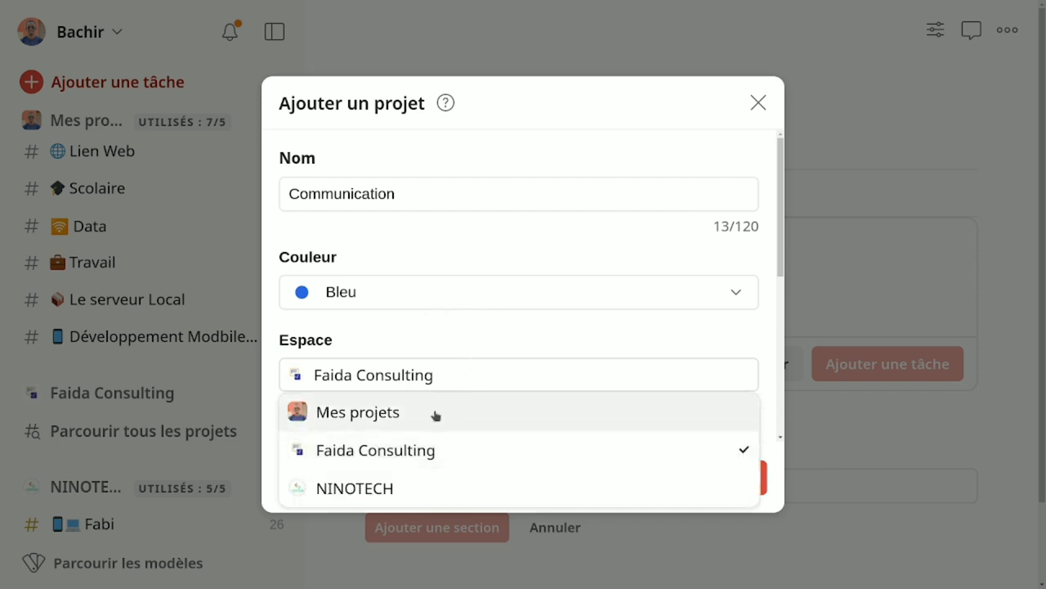
click(449, 448)
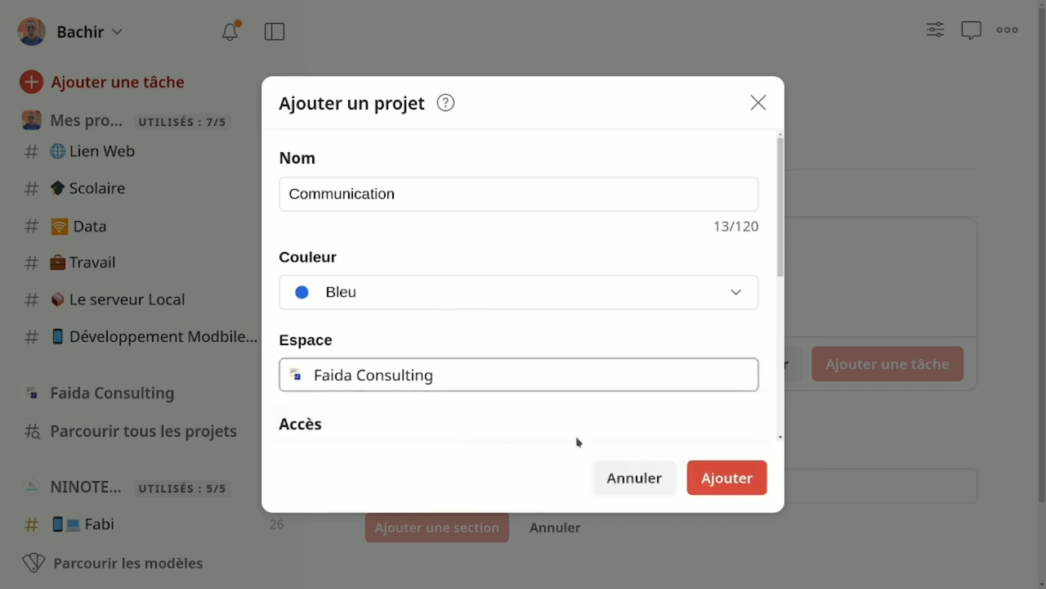
click(734, 476)
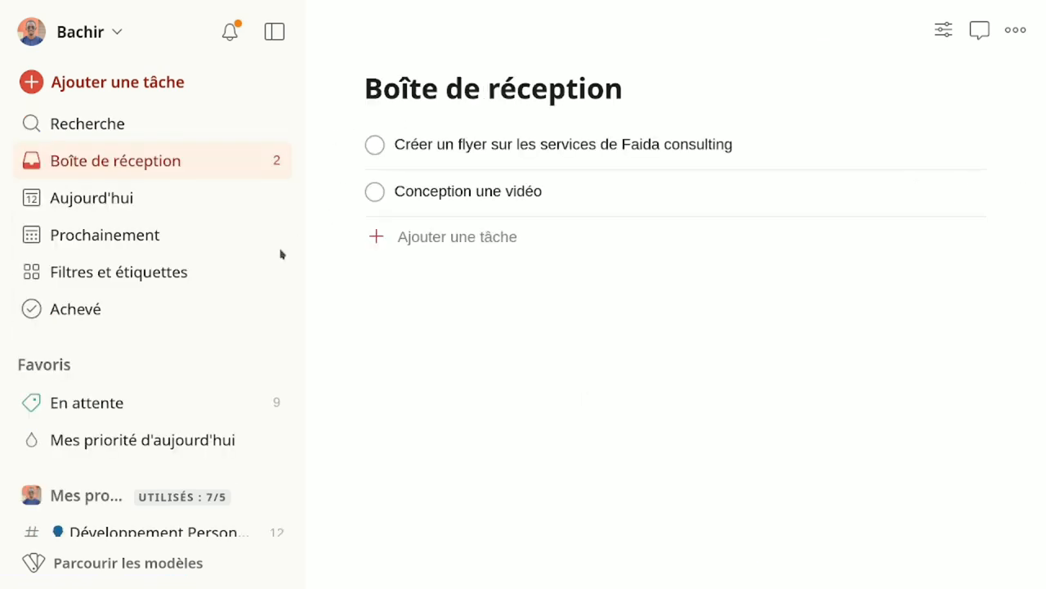
scroll(20, 278, down, 3)
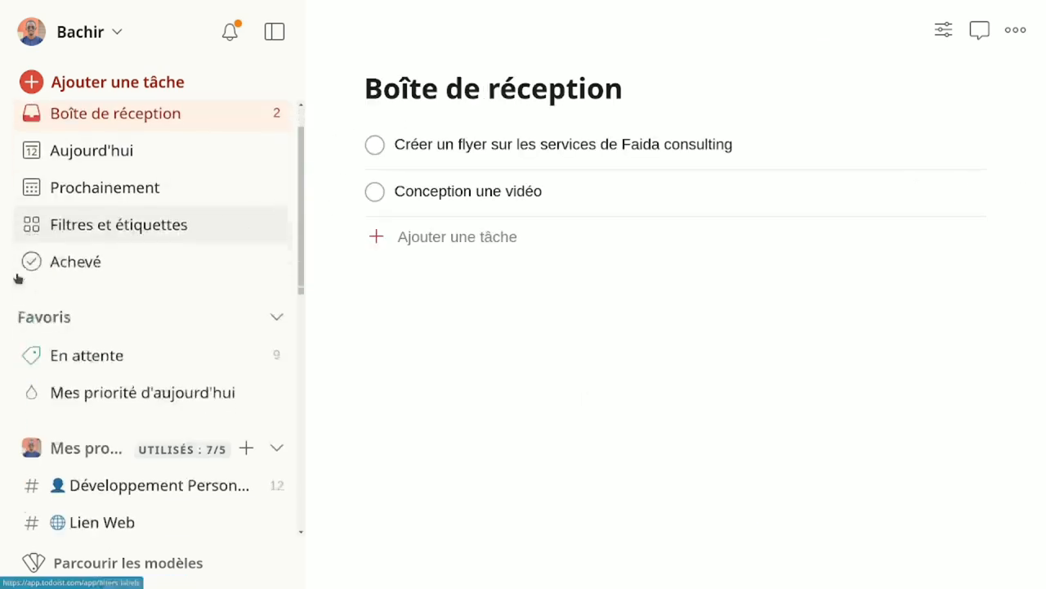
scroll(40, 274, down, 5)
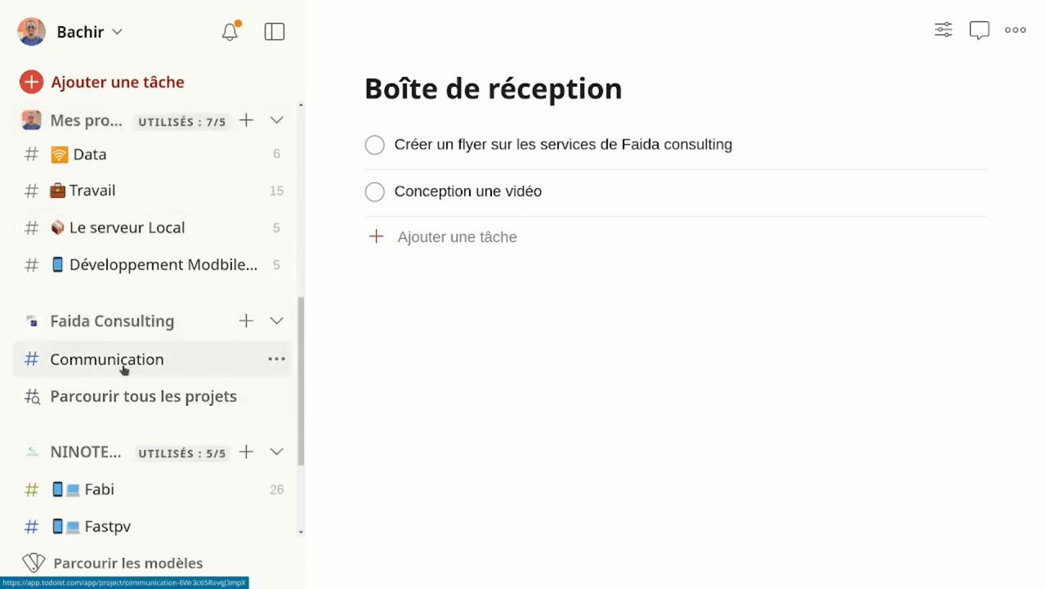
scroll(124, 371, up, 5)
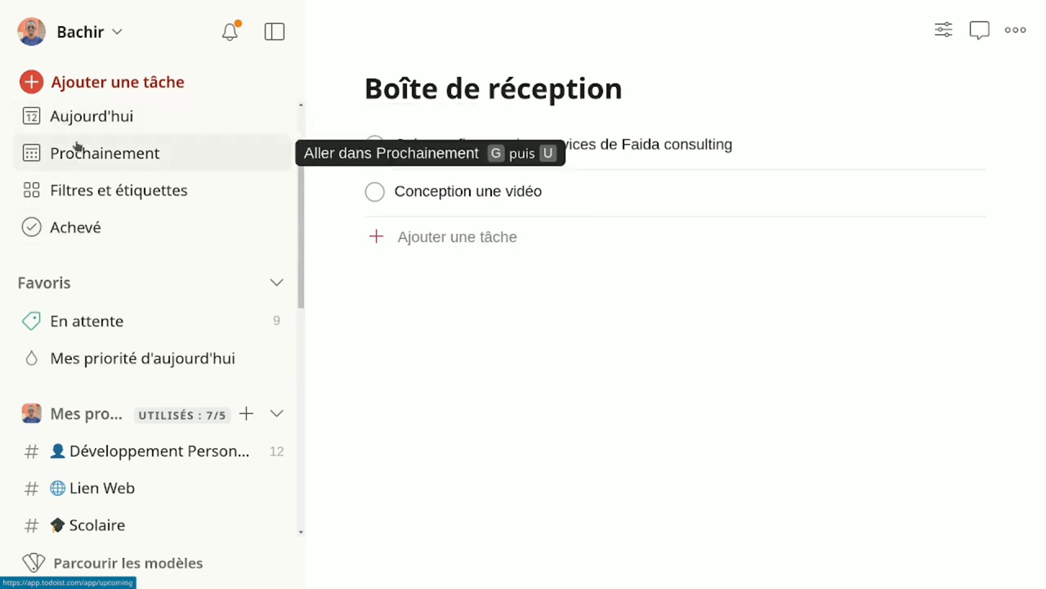
scroll(77, 131, up, 2)
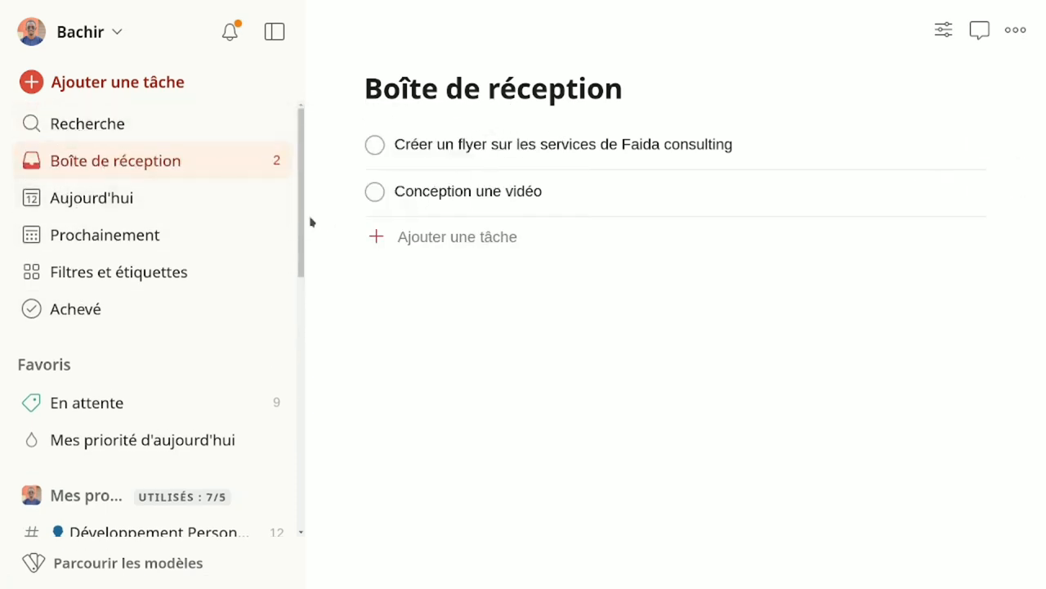
Edit the task "Créer un flyer sur les services de Faida consulting", setting its date to 15 December and its priority to Priorité 1
drag(493, 147, 458, 145)
click(909, 145)
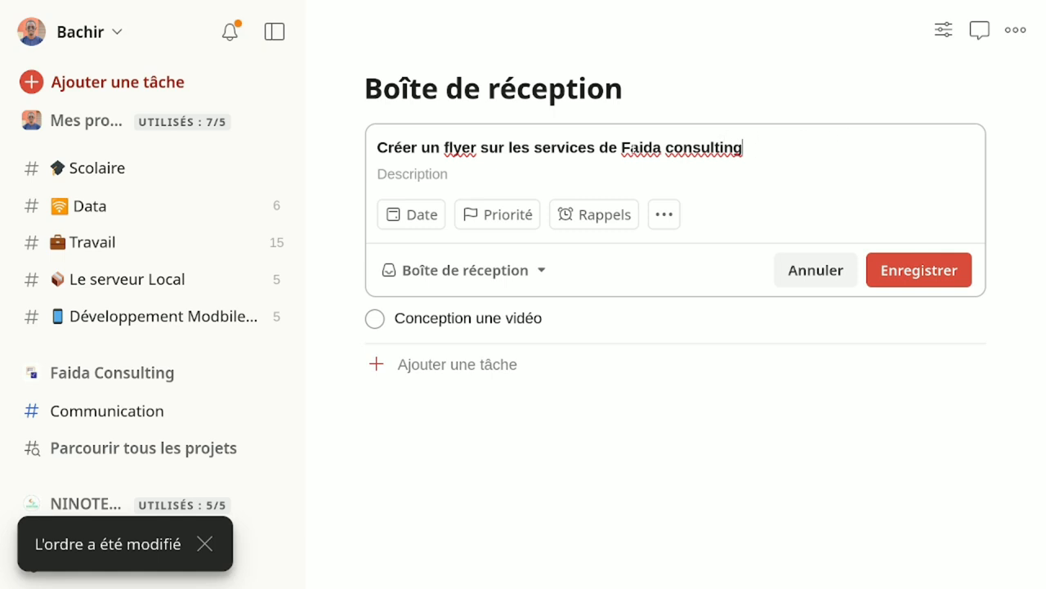
click(397, 218)
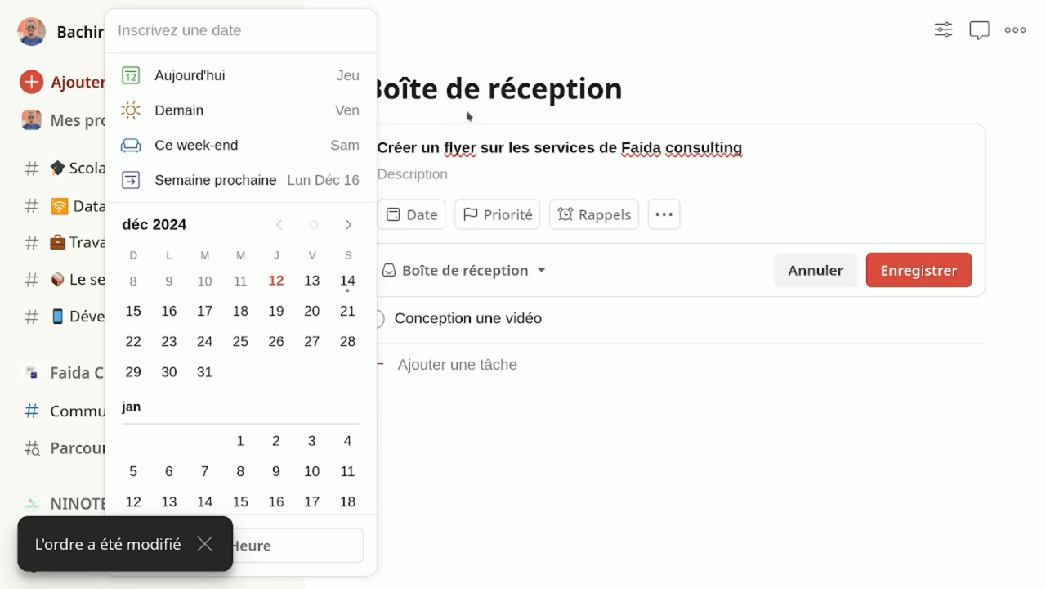
click(133, 311)
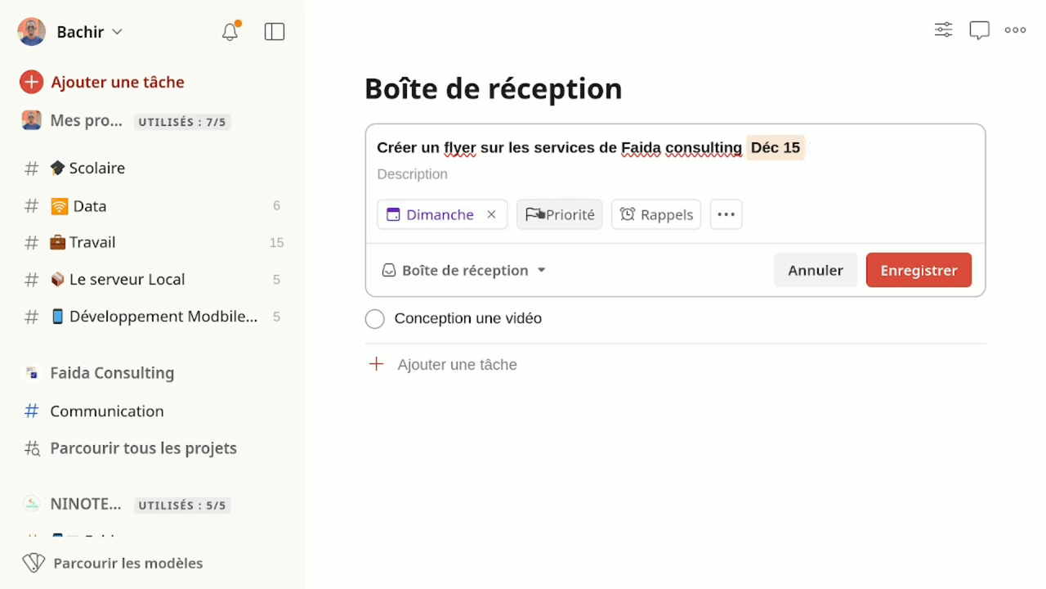
click(540, 213)
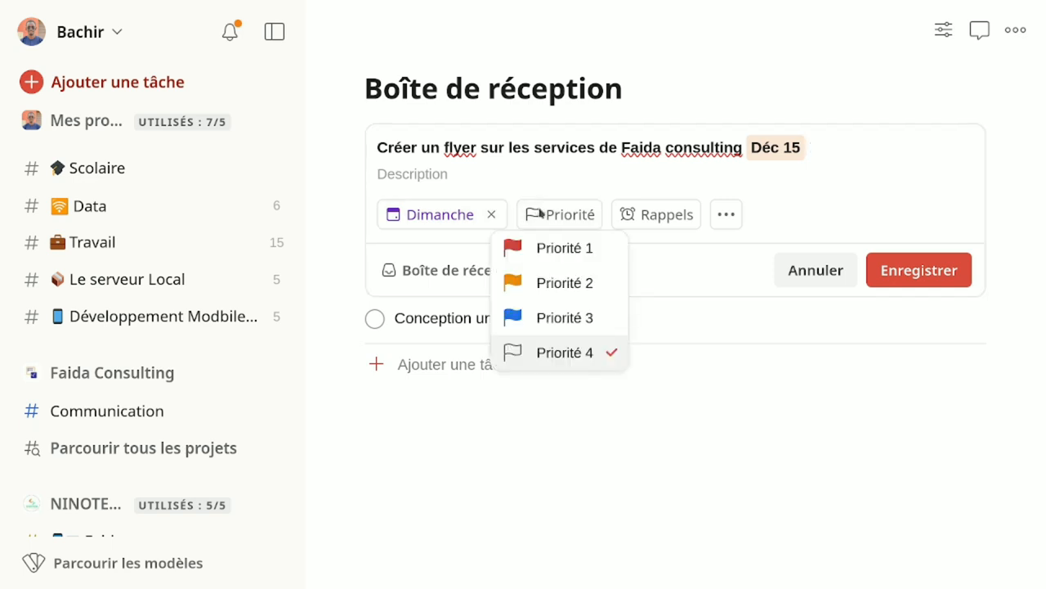
click(547, 246)
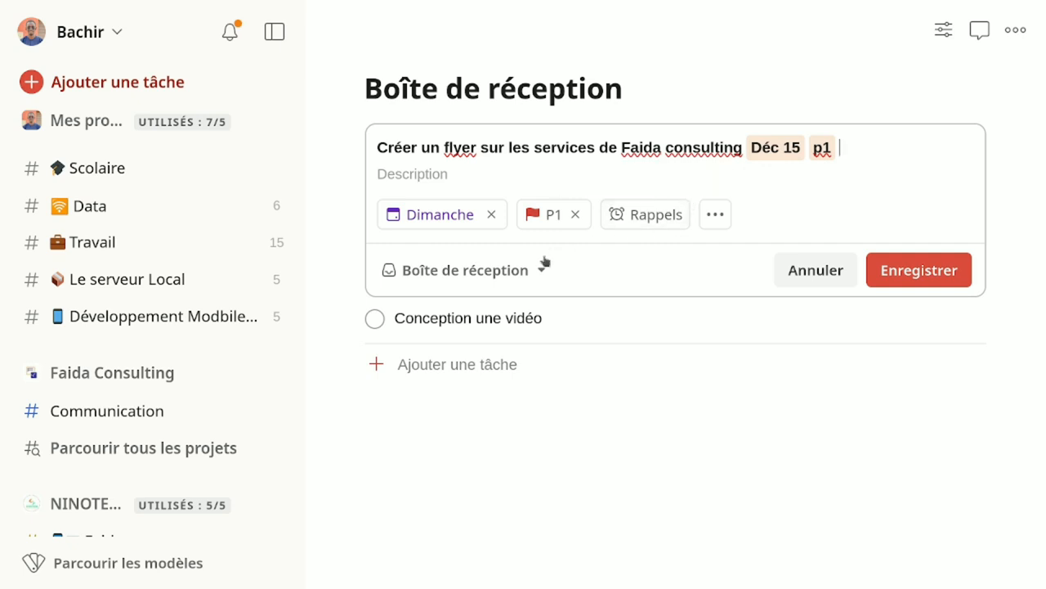
Assign the flyer task to the Communication project of Faida Consulting, accepting the permanent move
click(509, 282)
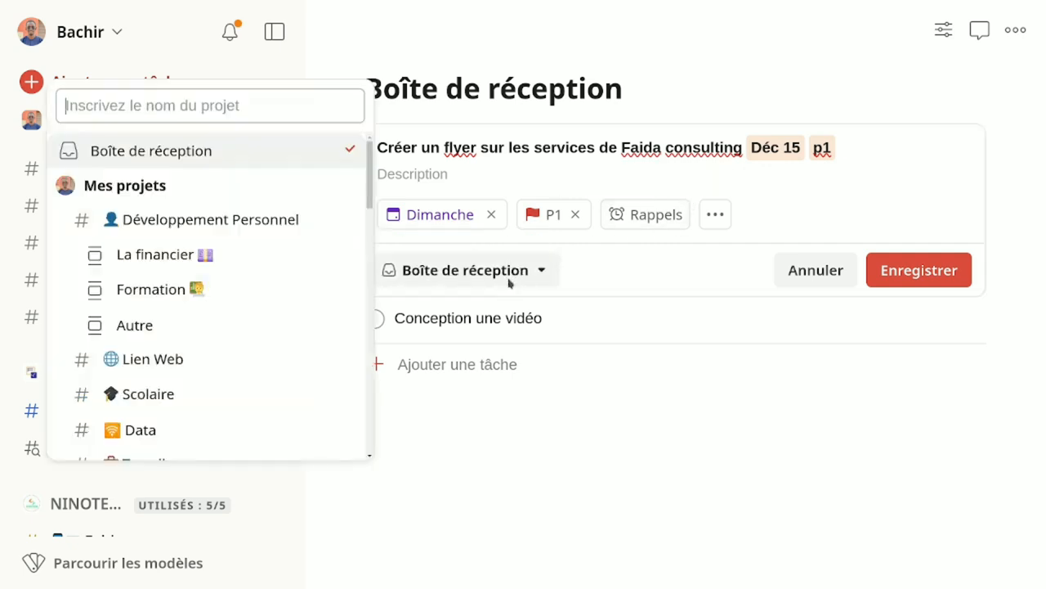
scroll(252, 258, down, 5)
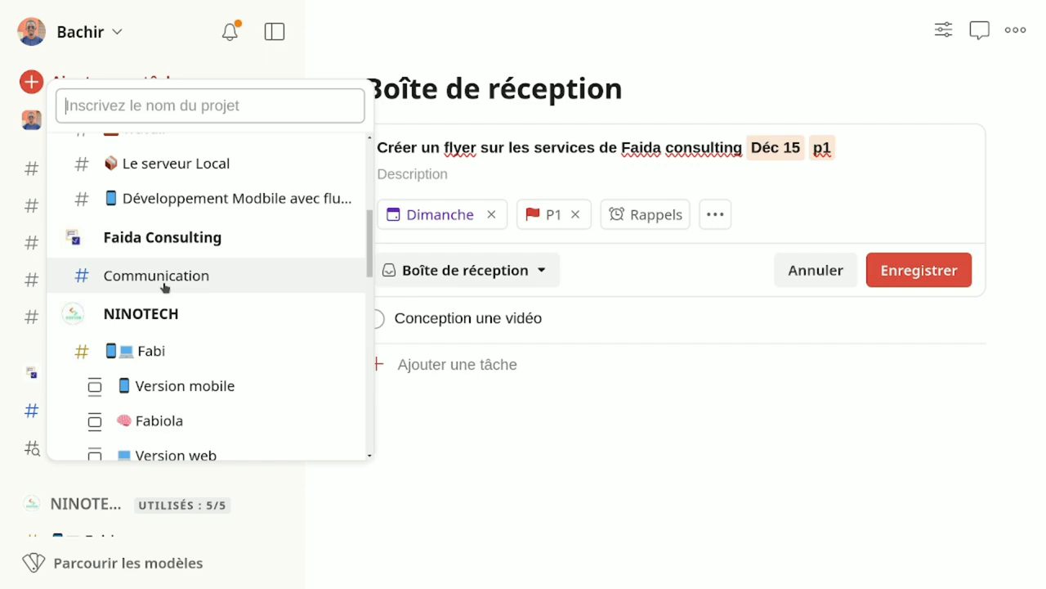
click(163, 278)
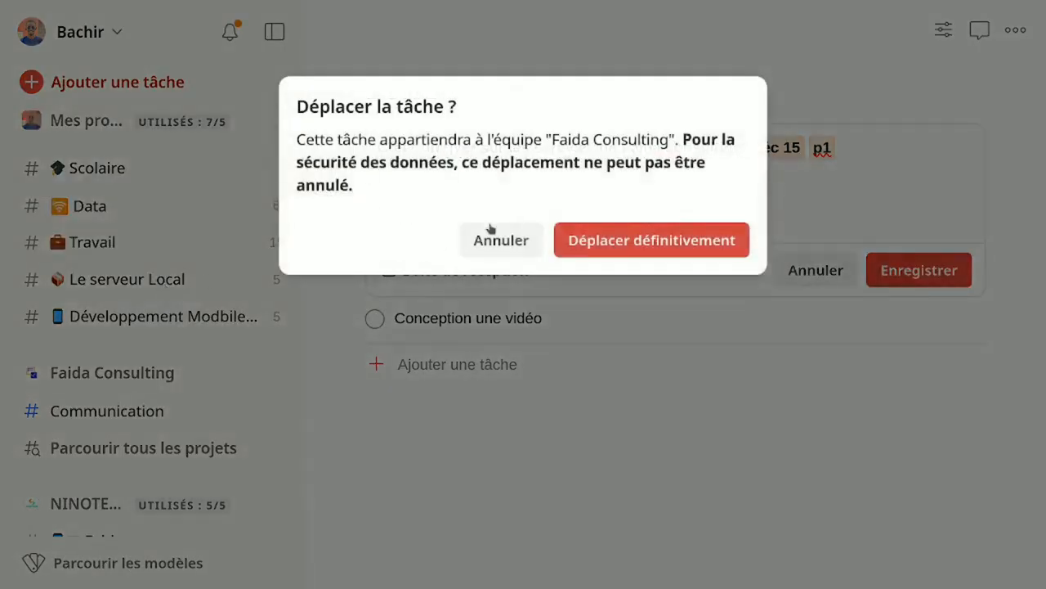
click(634, 241)
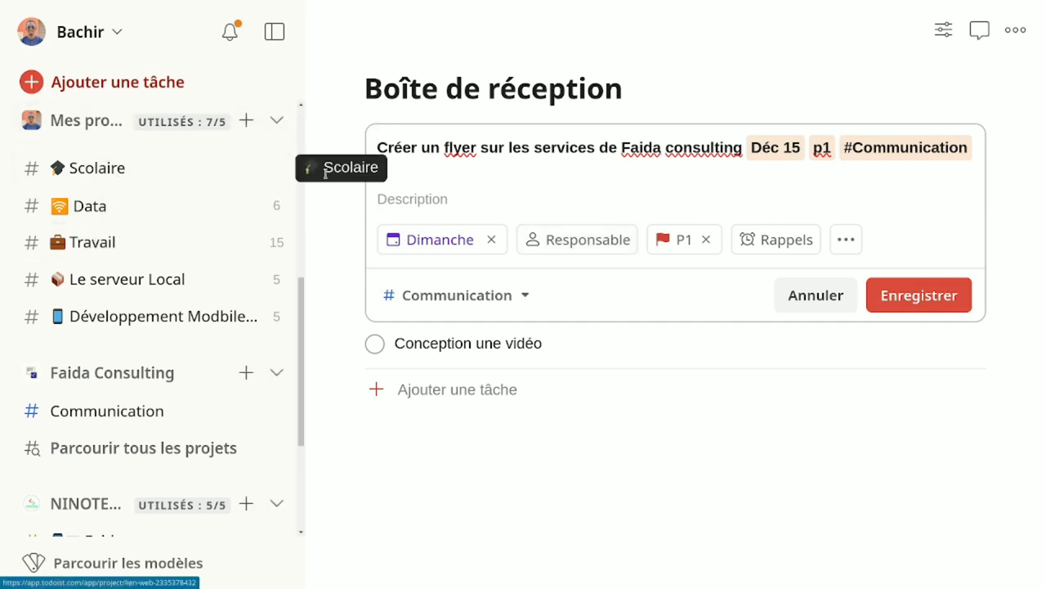
Make the first listed collaborator after yourself responsible for the flyer task, adding them to the project, and save the task
click(605, 242)
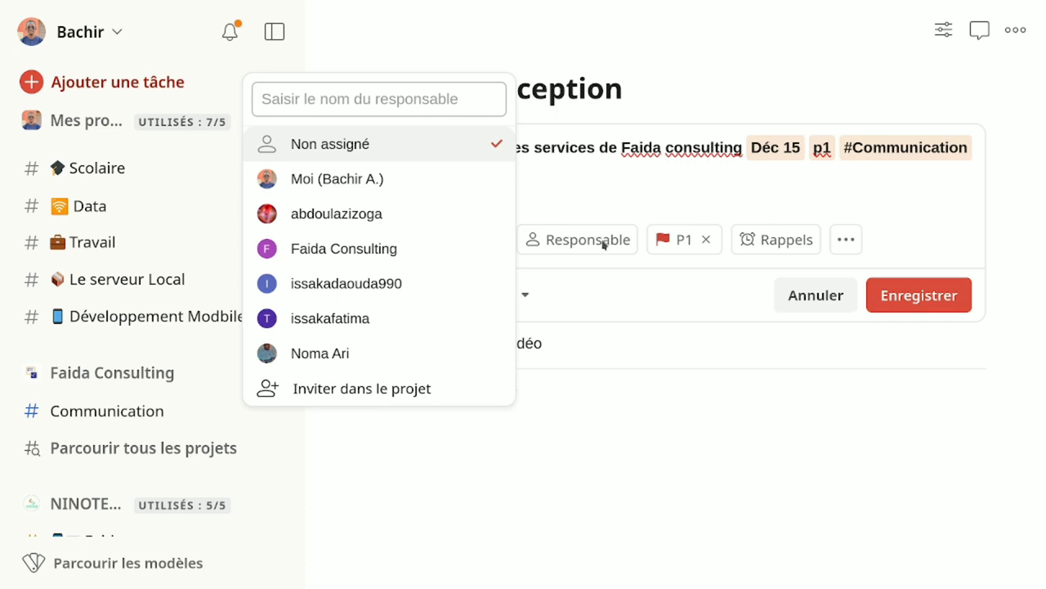
click(311, 216)
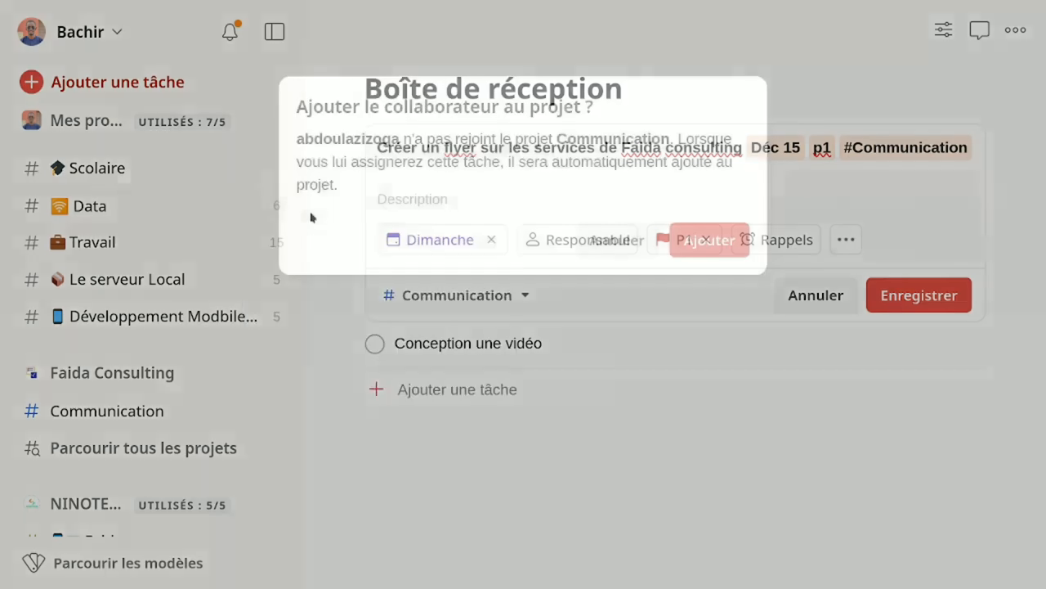
click(726, 245)
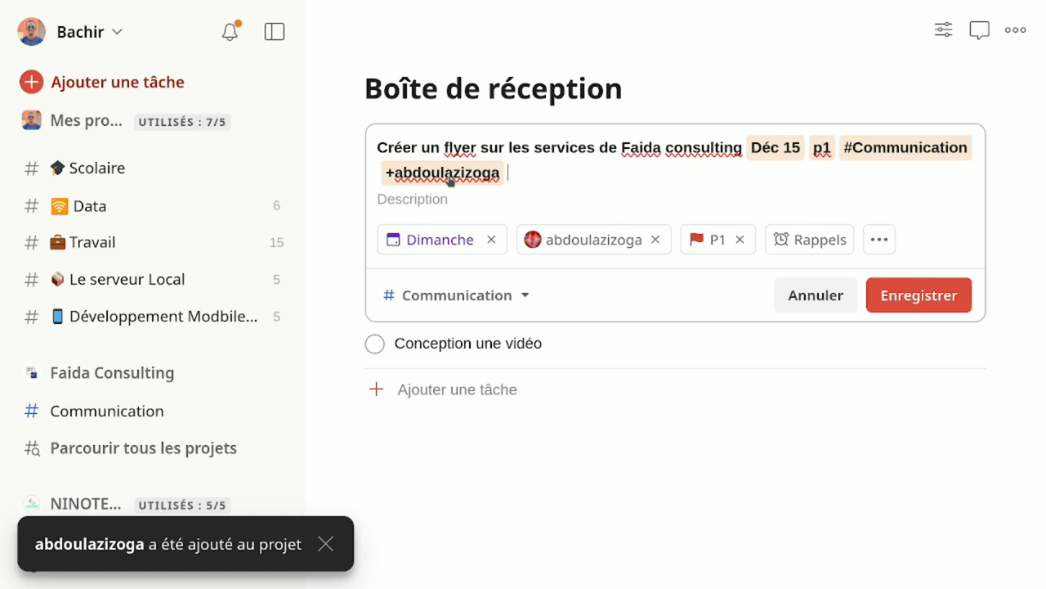
click(912, 291)
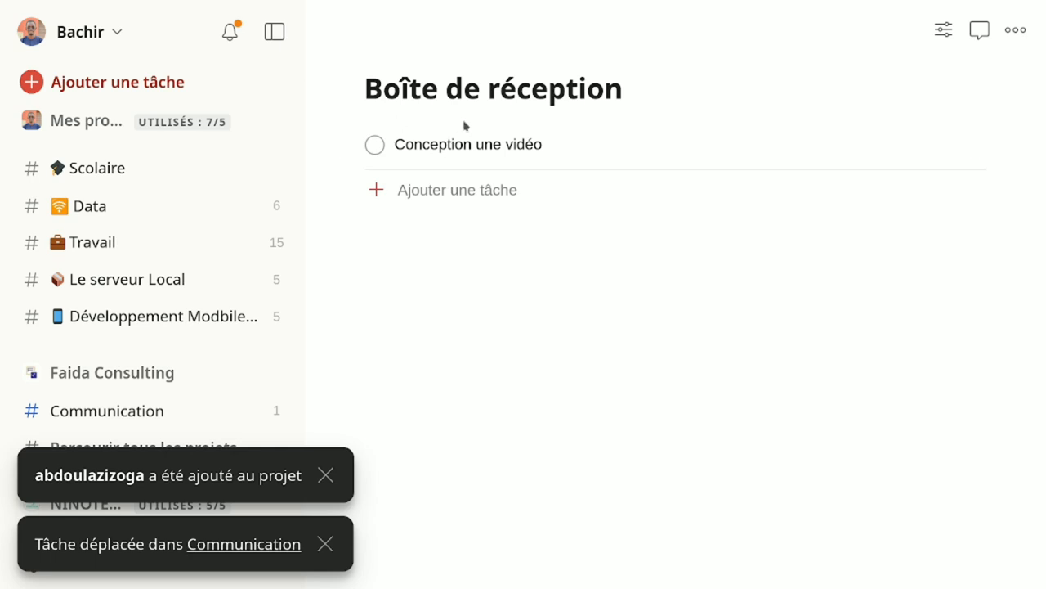
Edit the inbox task "Conception une vidéo" and set its date to 15 December
click(501, 147)
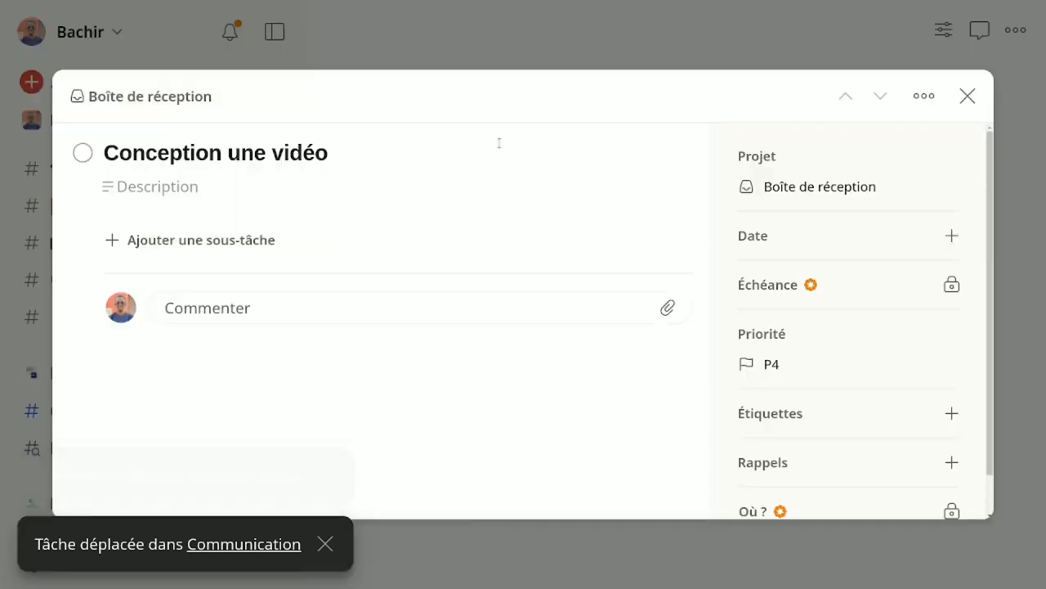
click(968, 97)
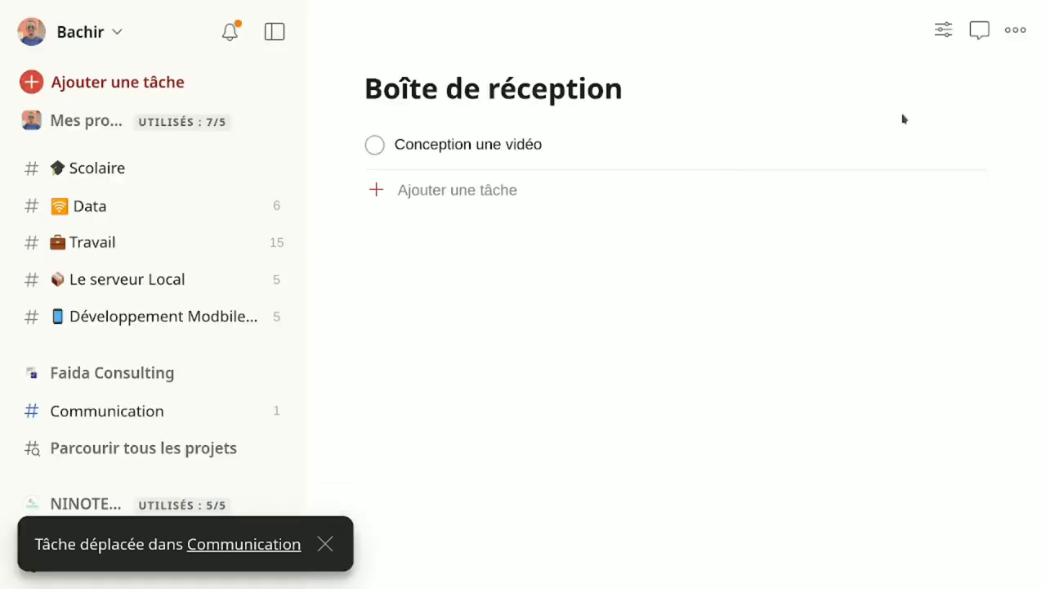
click(909, 144)
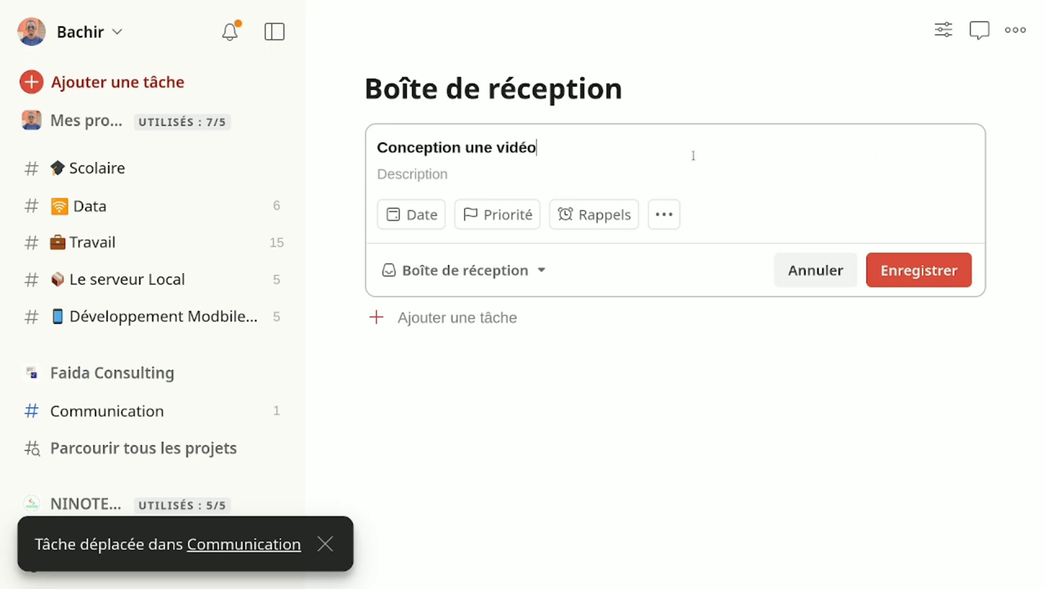
click(402, 219)
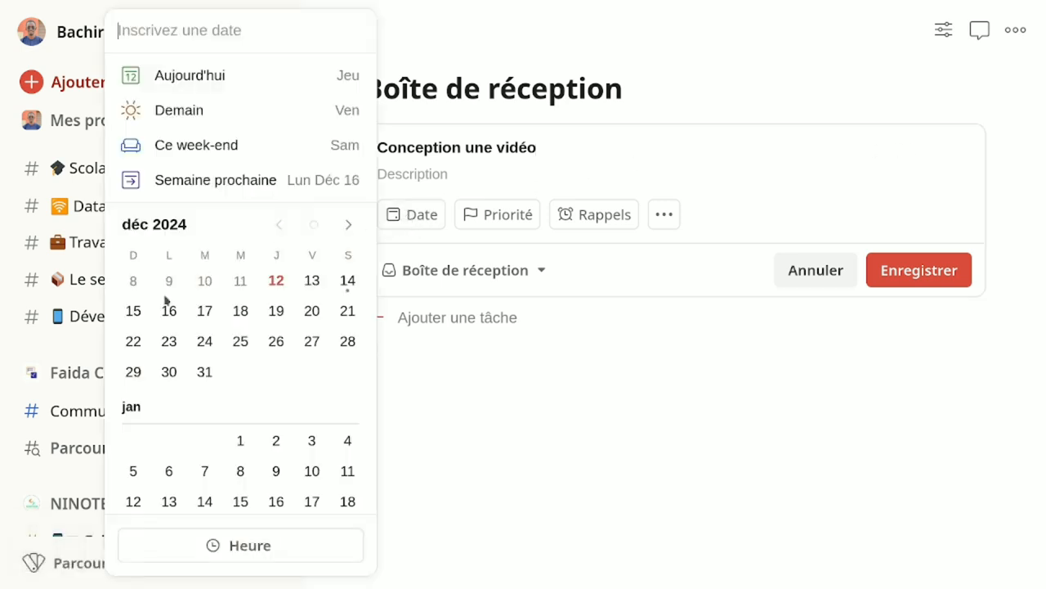
click(134, 312)
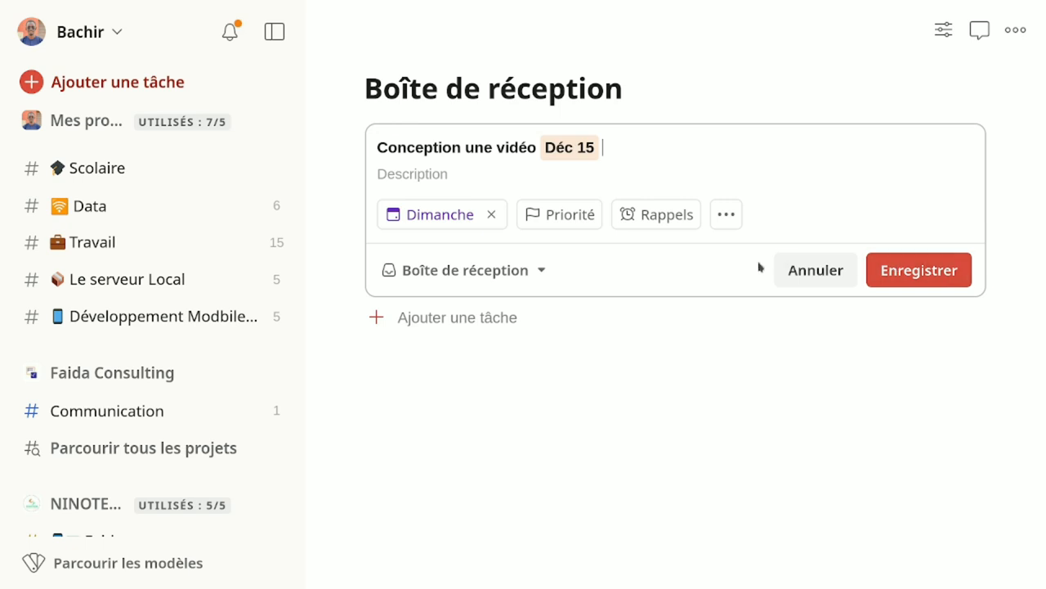
Assign the video task to Faida Consulting's Communication project, accepting the permanent move
click(515, 275)
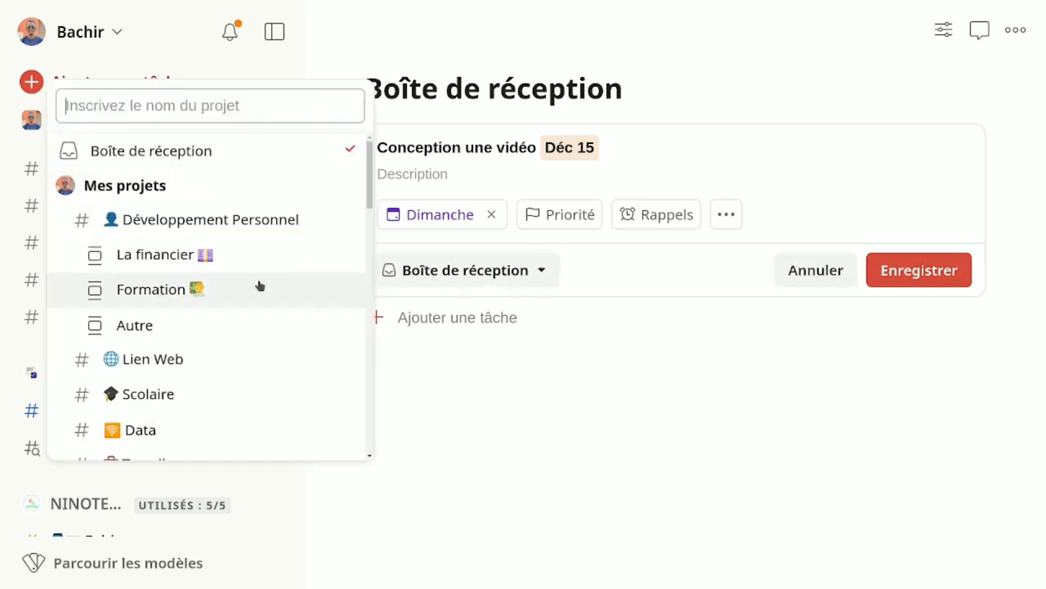
scroll(168, 316, down, 5)
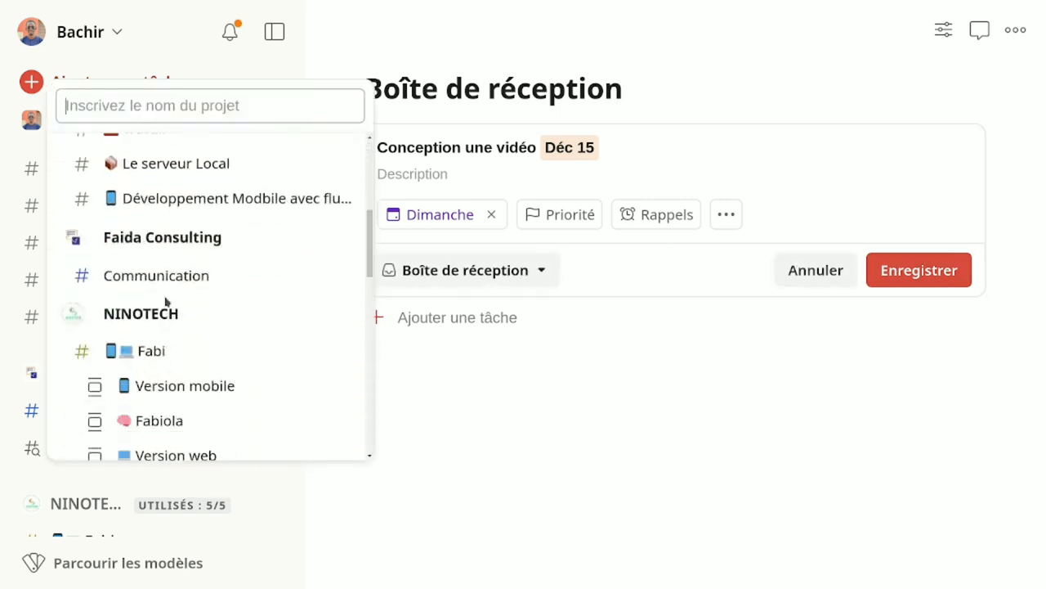
click(163, 277)
click(620, 241)
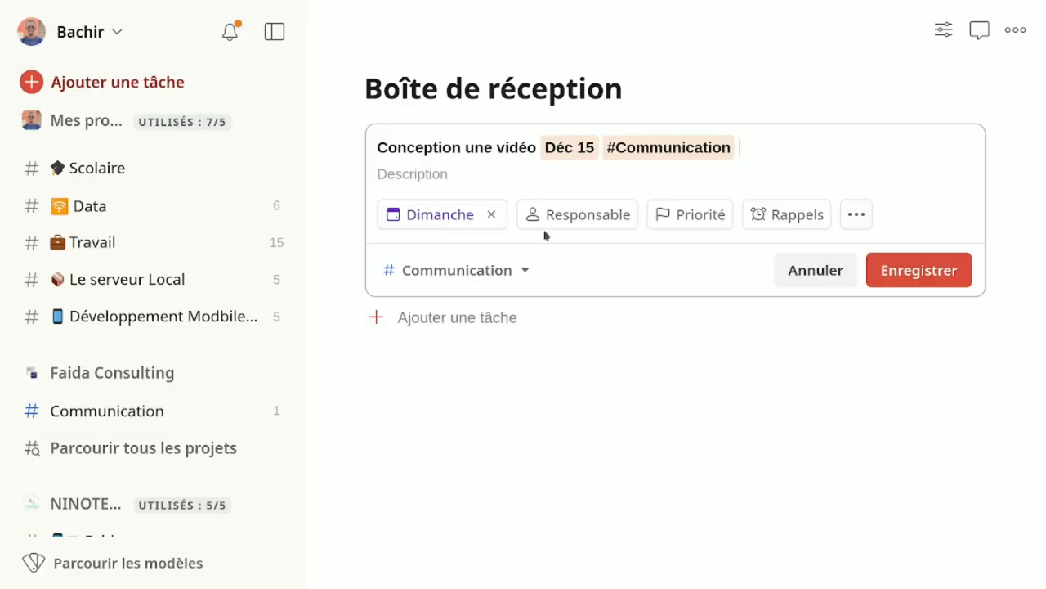
Assign the video task to yourself with Priorité 2 and save it
click(572, 225)
click(529, 337)
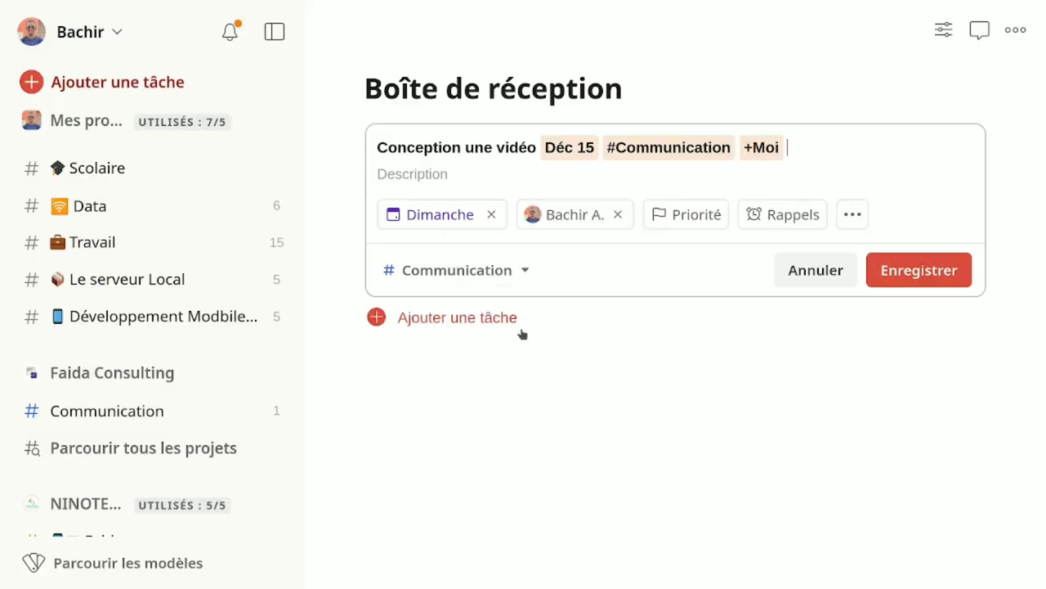
click(689, 222)
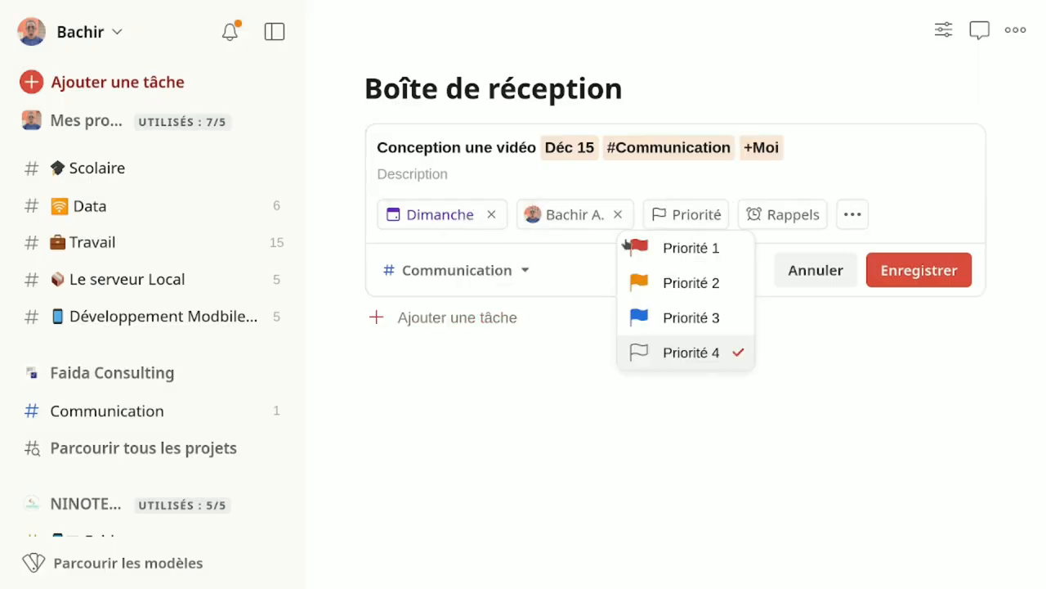
click(687, 278)
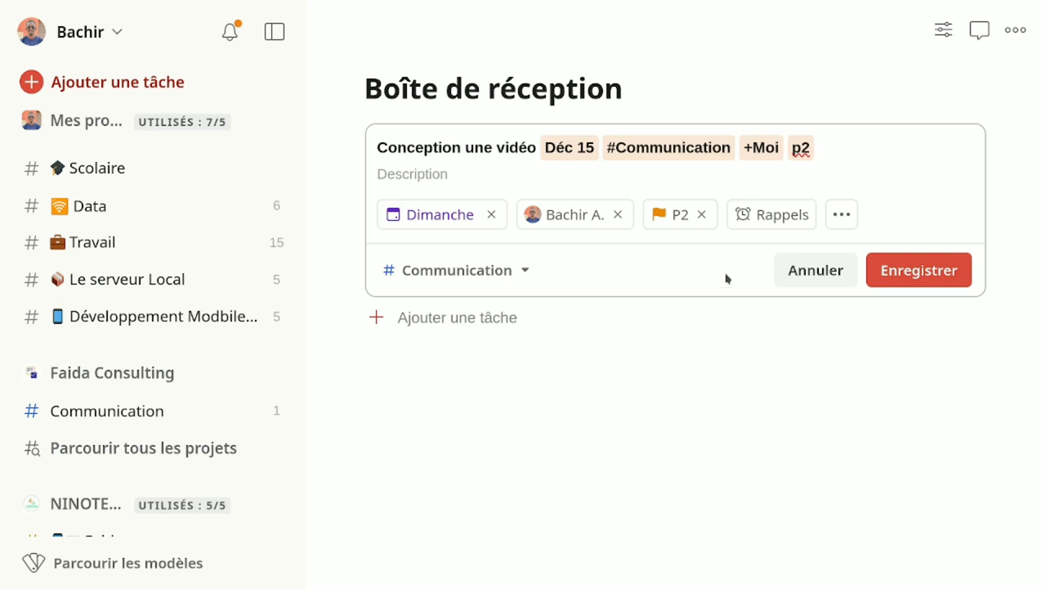
click(925, 271)
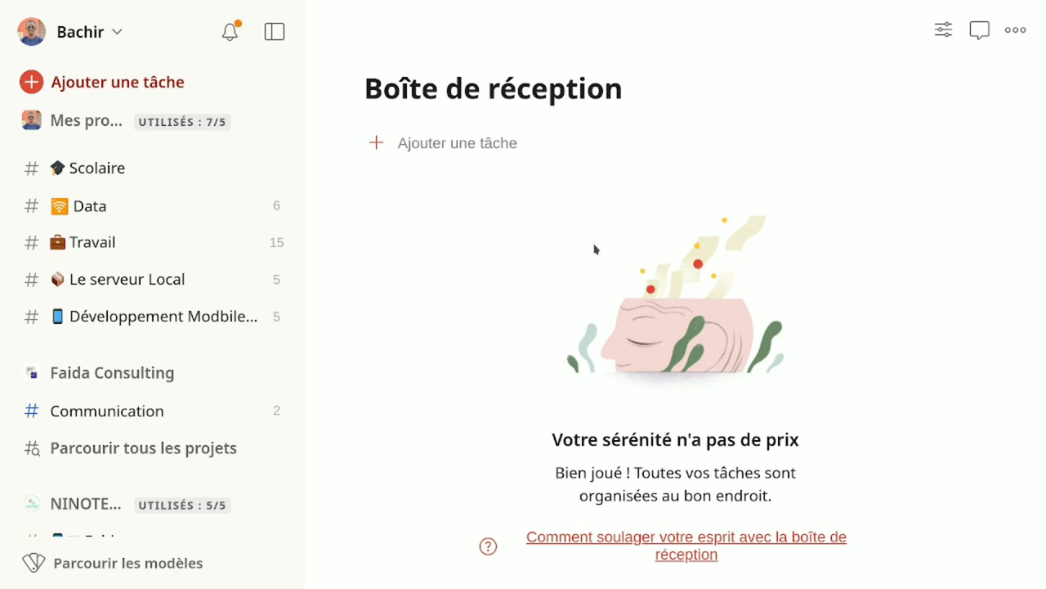
Open the Communication project and look at its name, colour and workspace settings without changing them
click(139, 427)
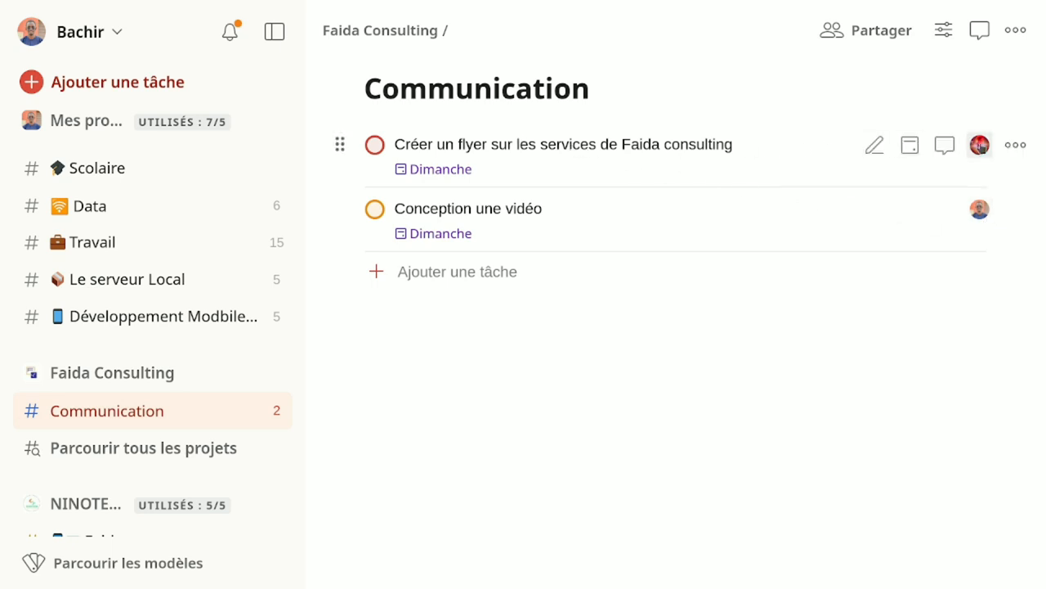
click(1015, 30)
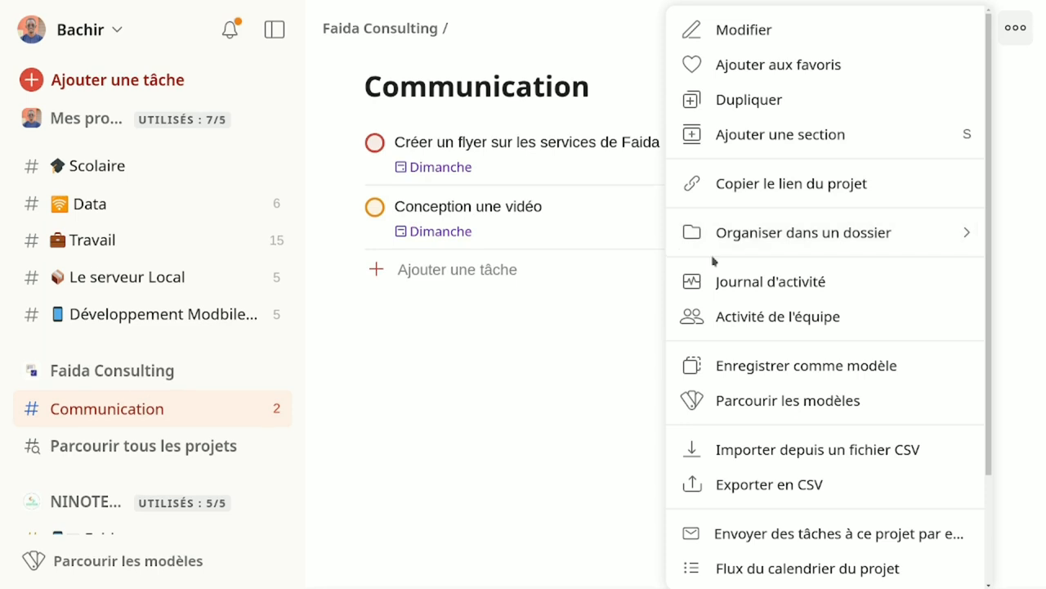
click(699, 36)
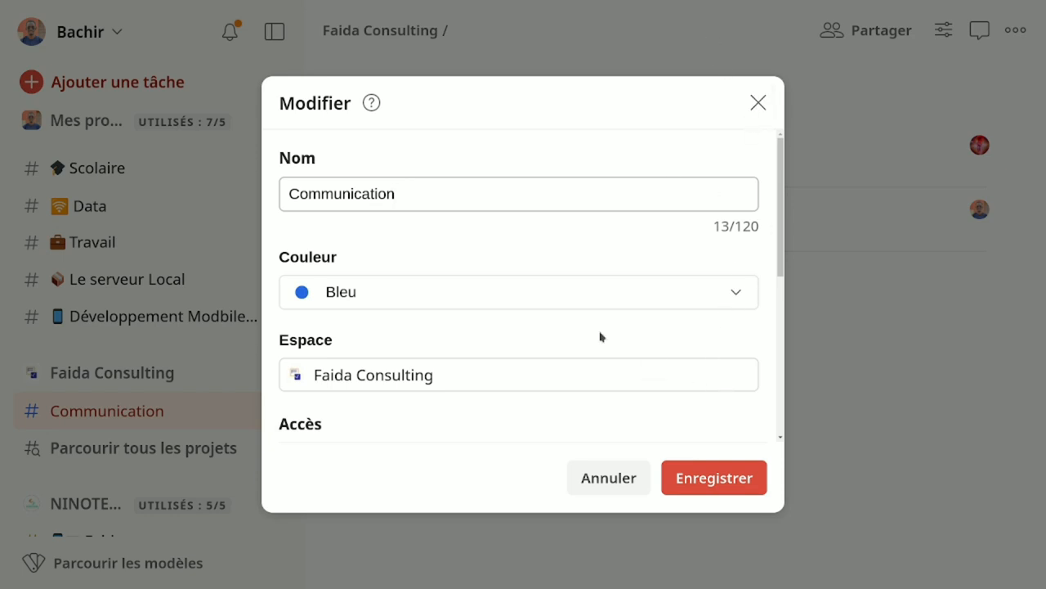
click(759, 103)
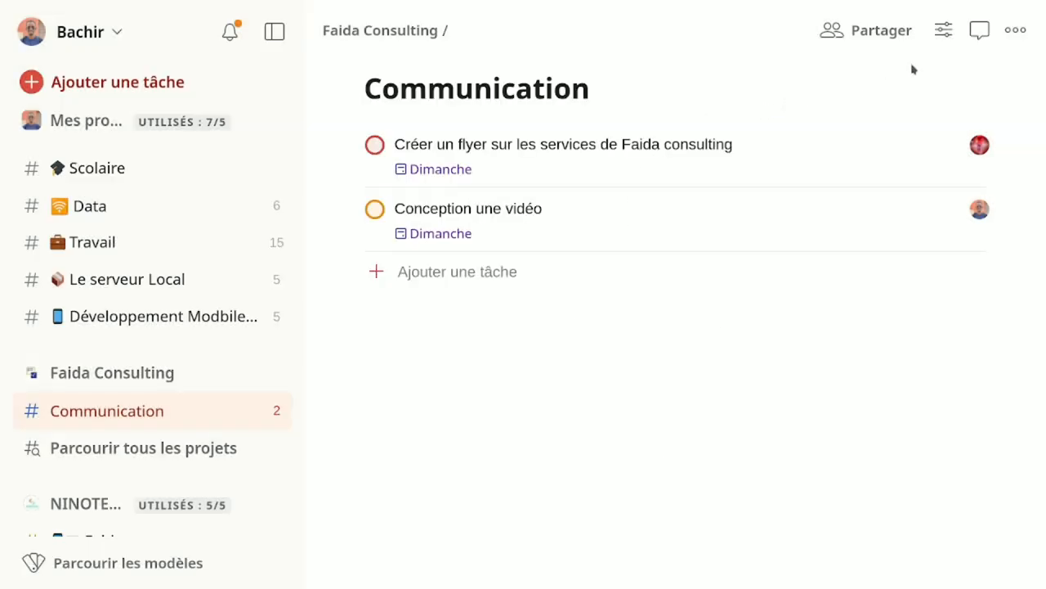
Change the Communication project's view to Tableau and save the project settings
click(1014, 31)
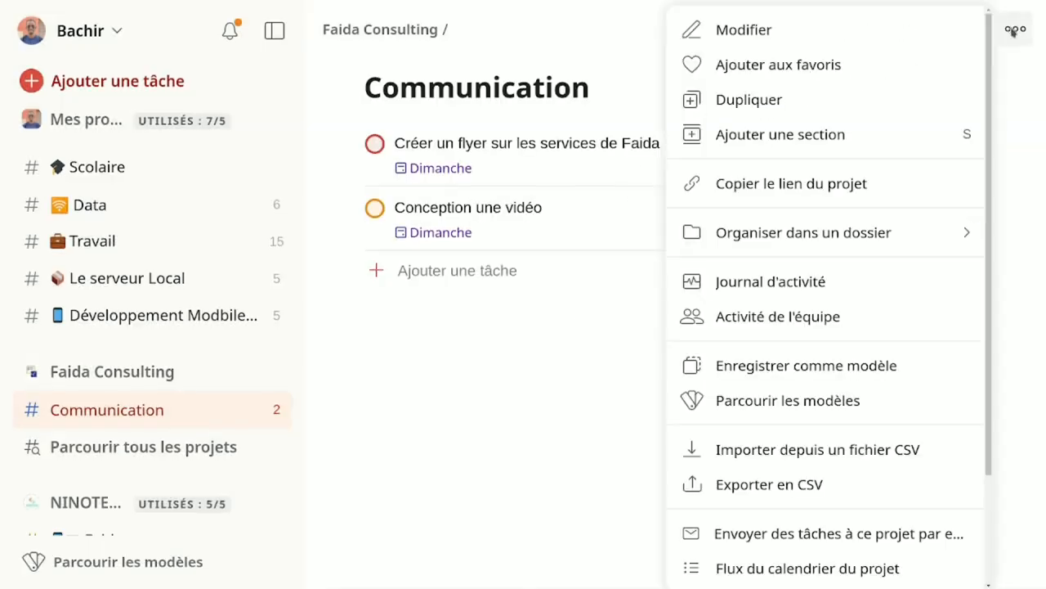
click(770, 41)
scroll(427, 270, down, 5)
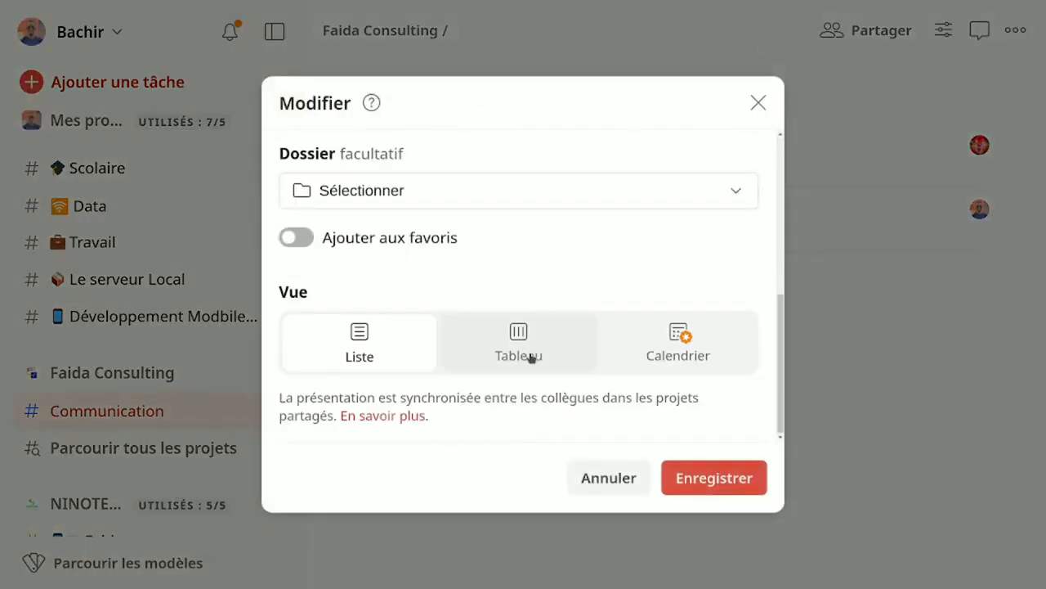
click(530, 357)
click(724, 478)
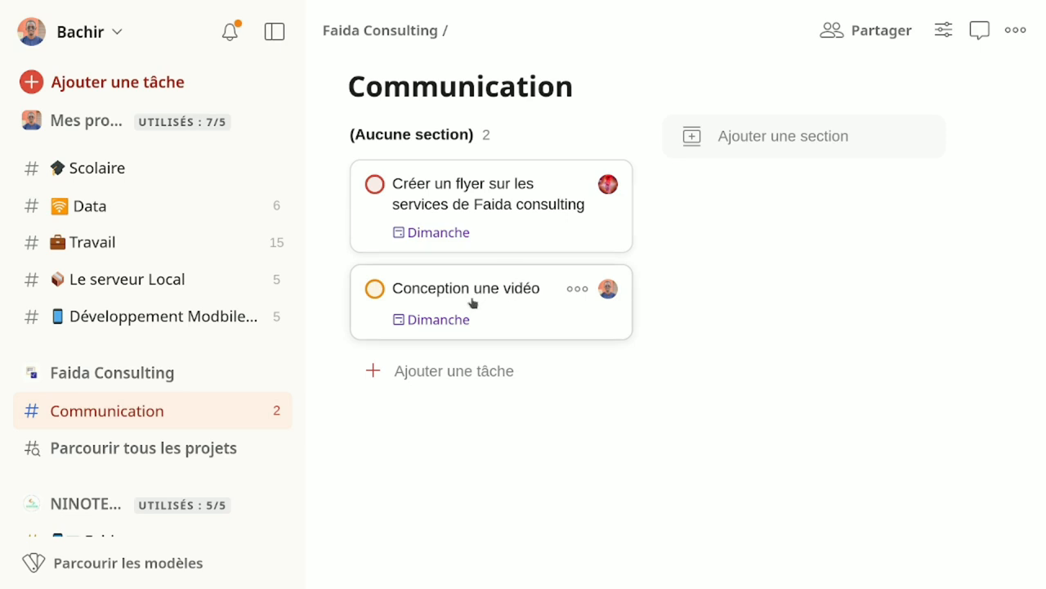
Open NINOTECH's Fabi project and look through its board sections from Version mobile to Version web
scroll(180, 339, down, 3)
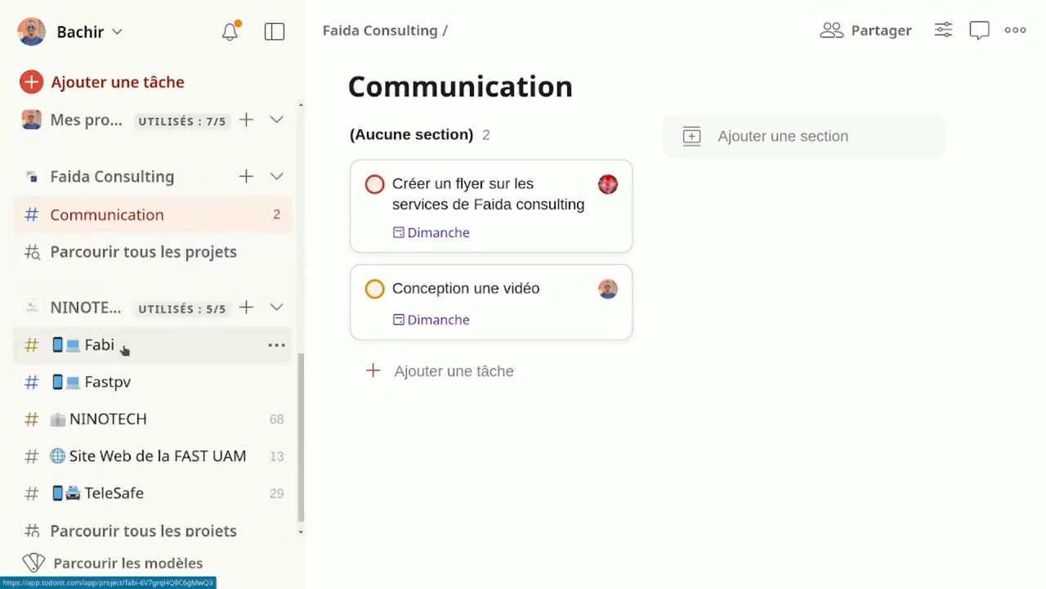
click(123, 348)
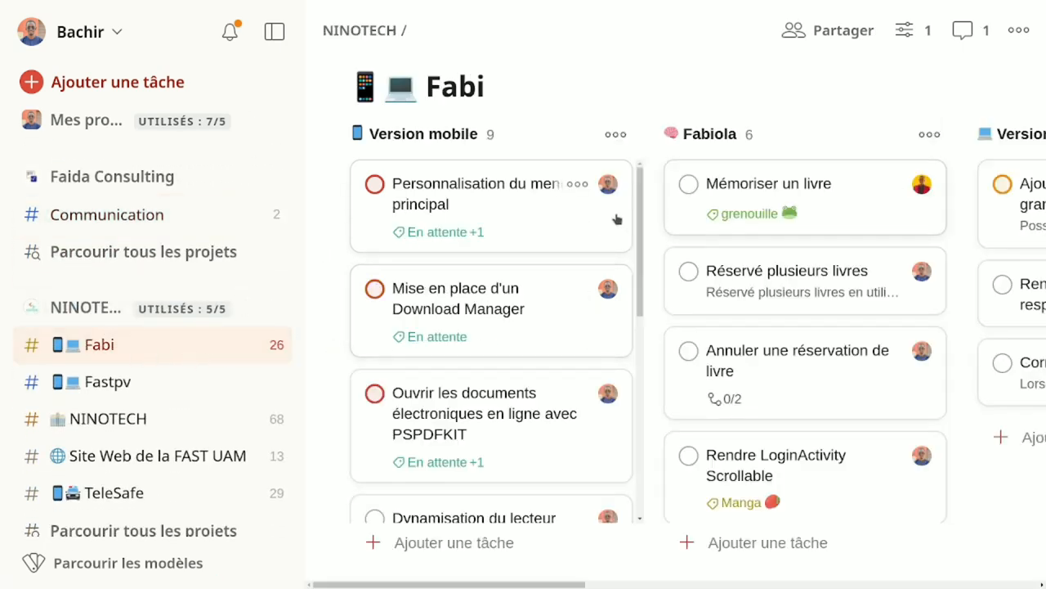
drag(577, 584, 624, 585)
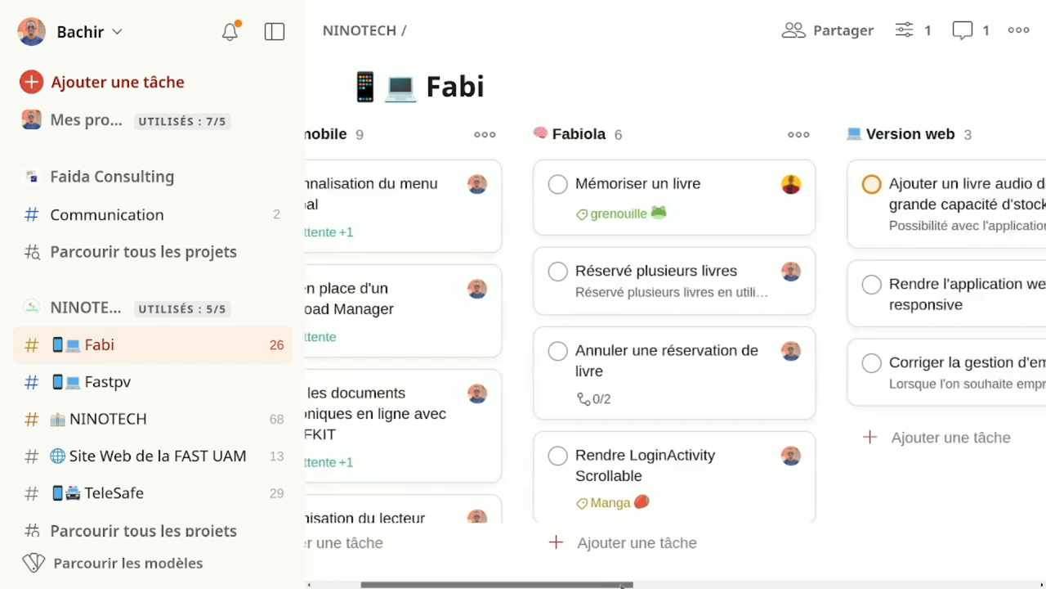
mouse_move(623, 584)
mouse_down()
mouse_move(654, 584)
mouse_move(629, 585)
mouse_up()
drag(671, 213, 695, 225)
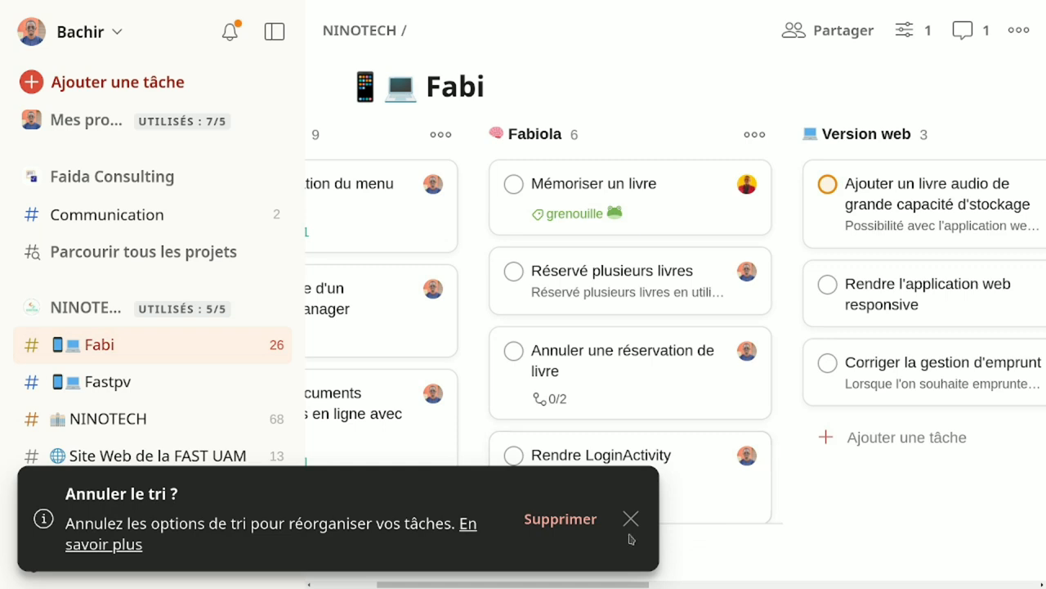
Start a new inbox task named "Aller au mariage de" followed by the person's name, dated "ce Samedi"
scroll(145, 202, up, 5)
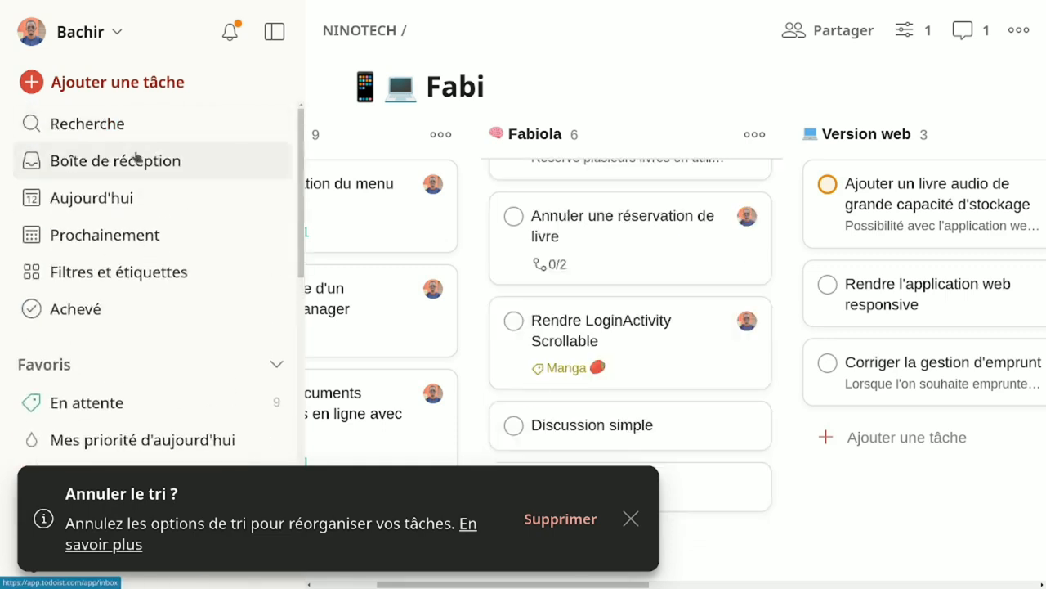
click(139, 161)
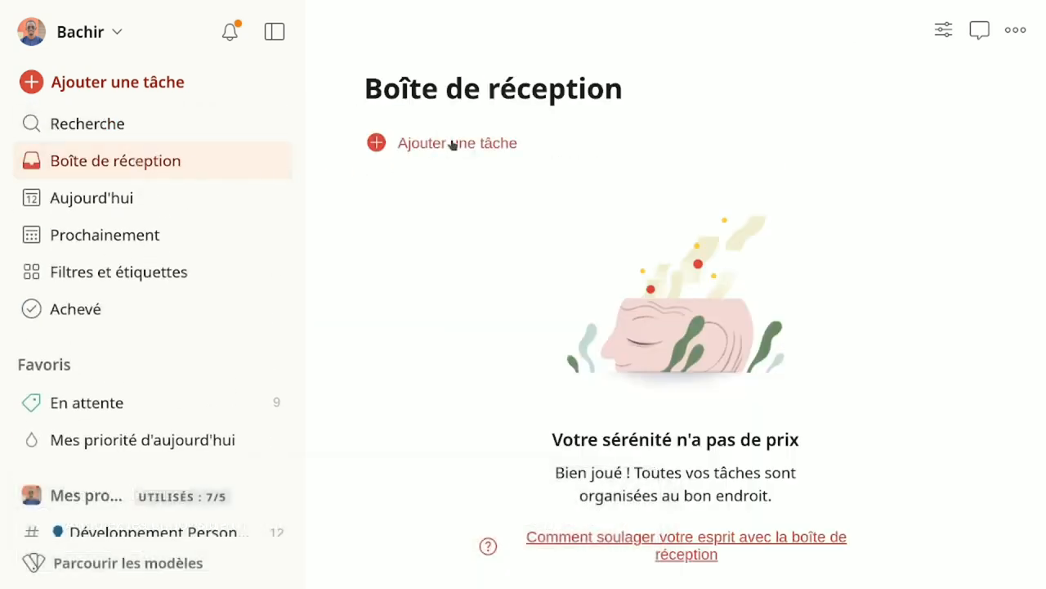
click(453, 145)
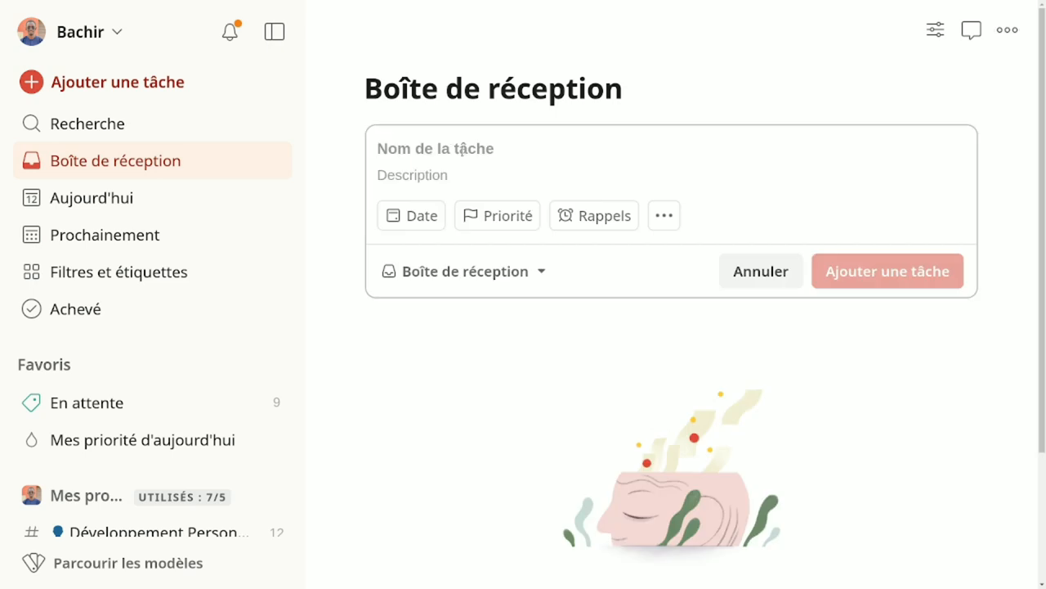
text(All)
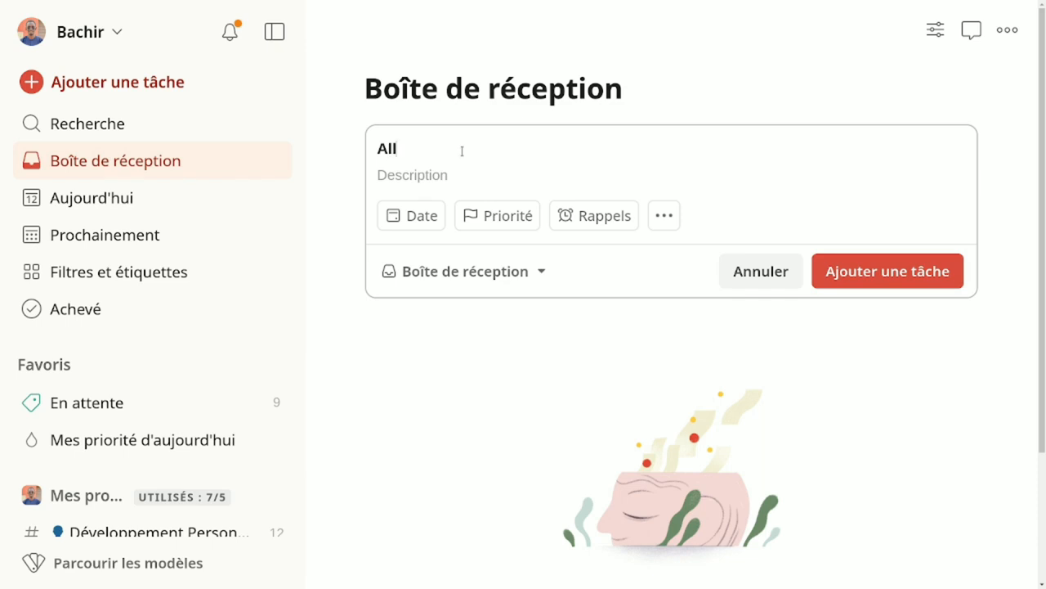
text(er au mari)
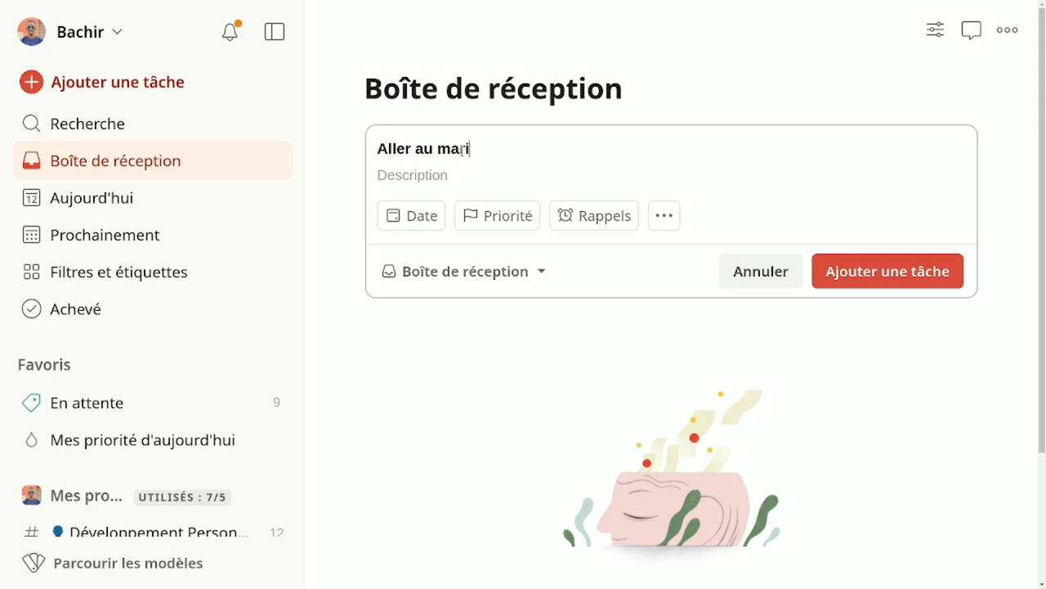
text(age de N)
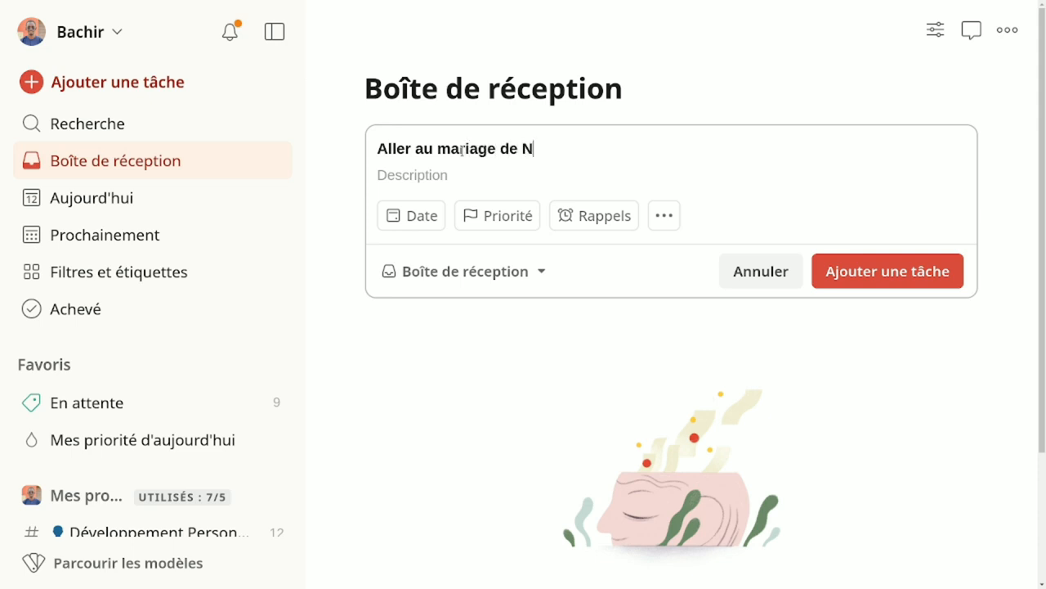
text(oma ce )
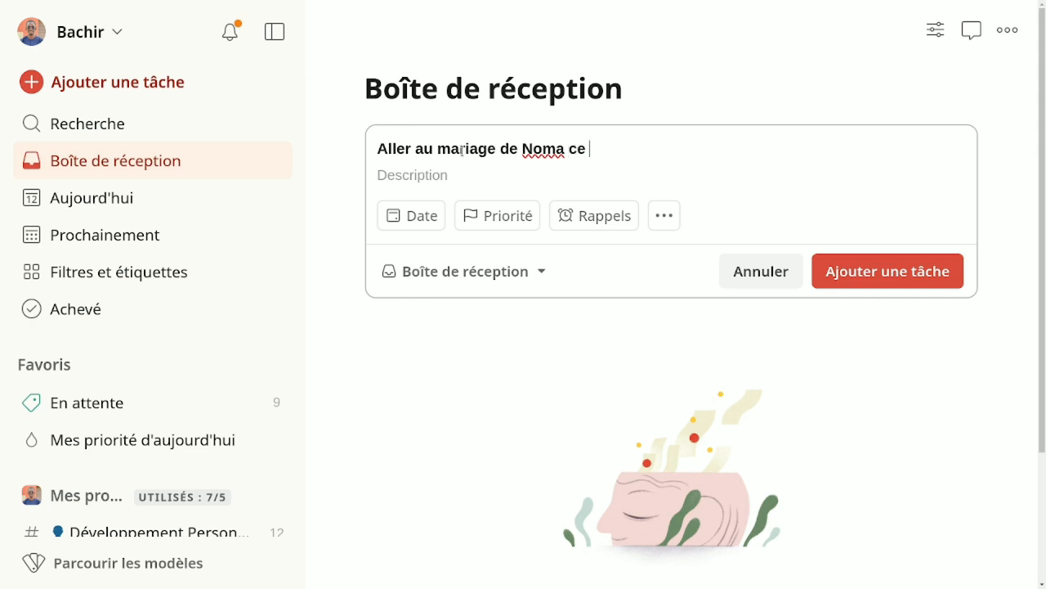
text(Sam)
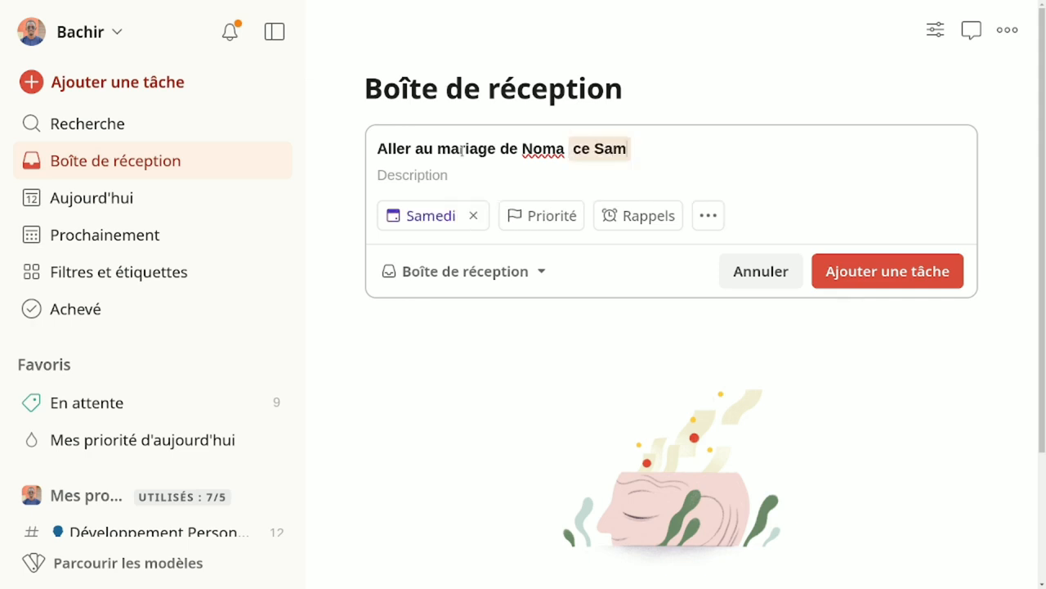
text(edi)
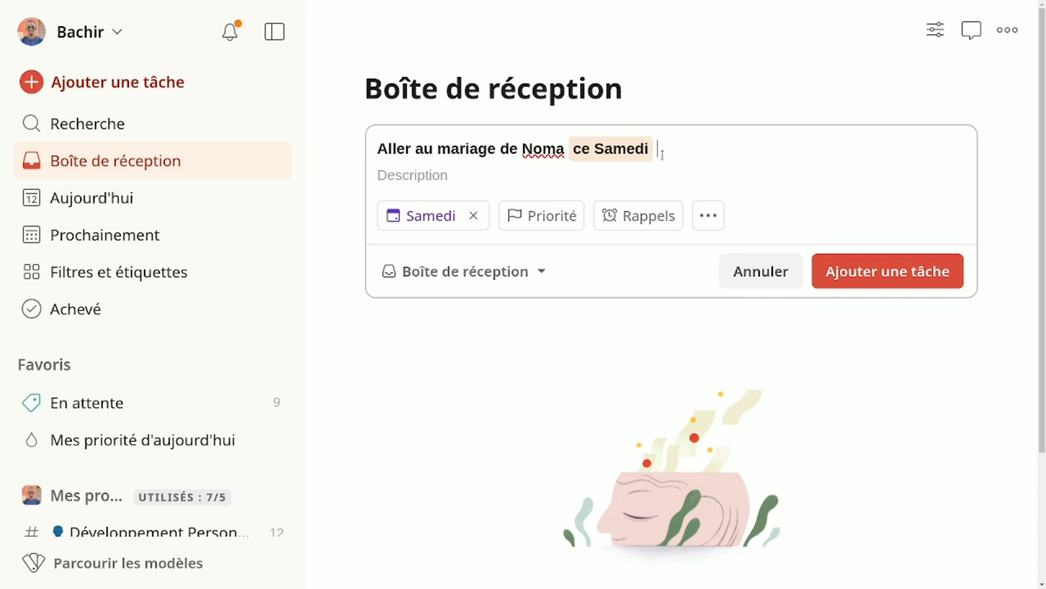
Give the wedding task priority p1 and assign it to Faida Consulting's Communication project within the task name
text(p&)
text(1)
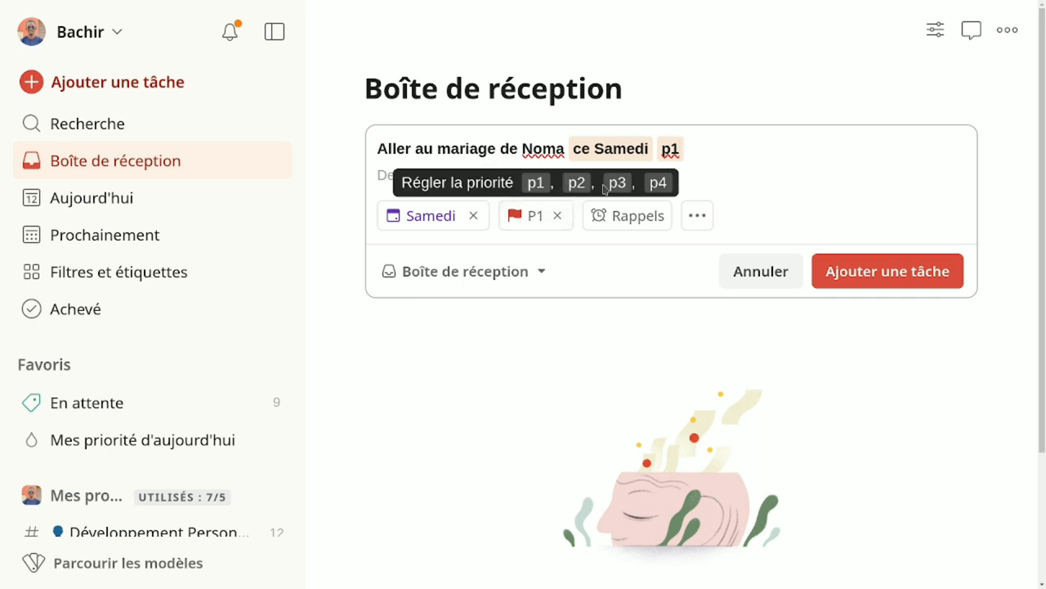
click(527, 272)
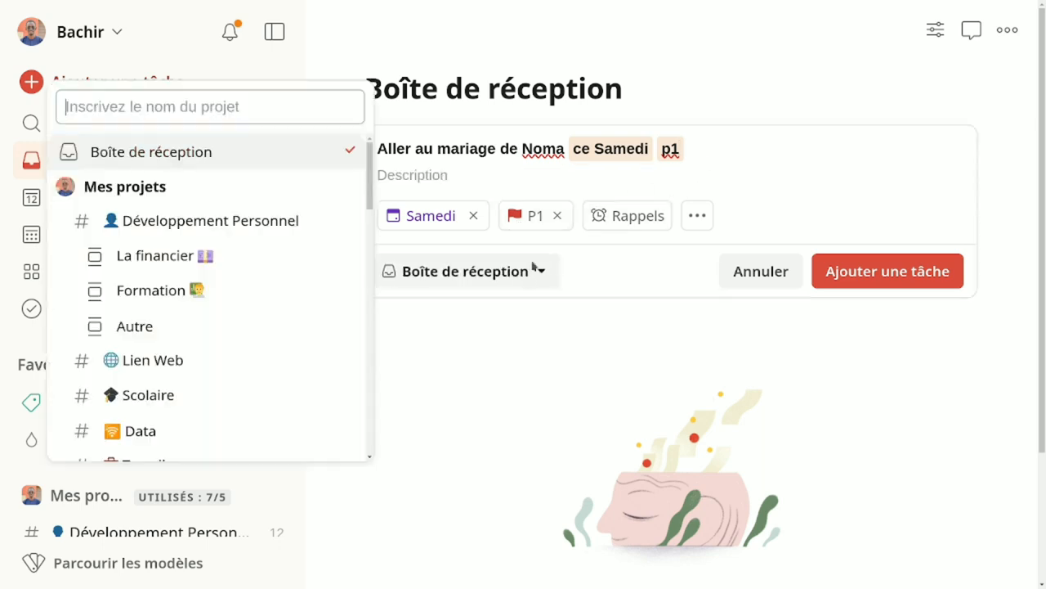
click(690, 149)
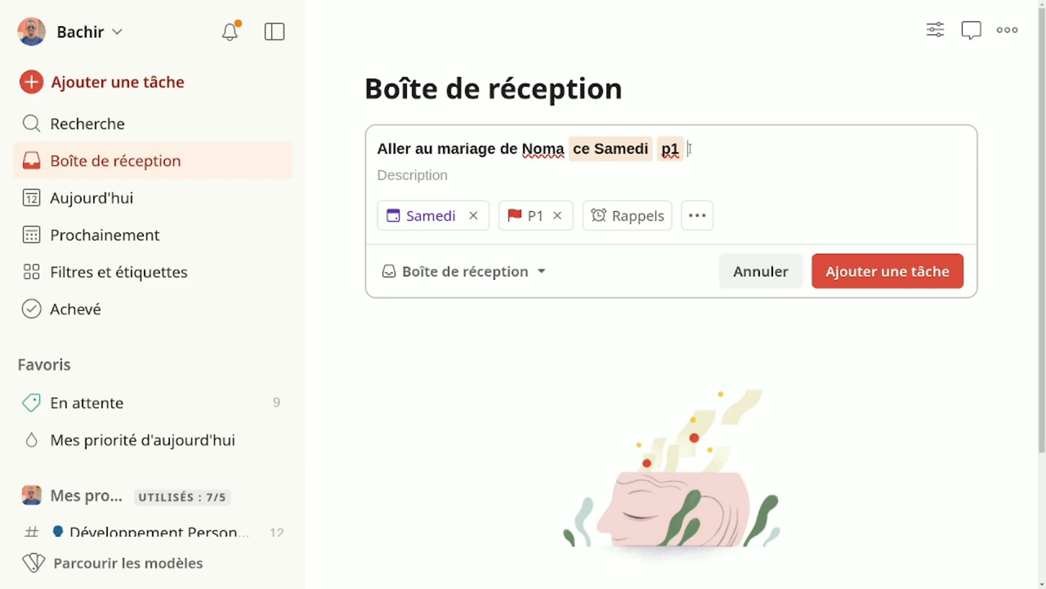
text(#)
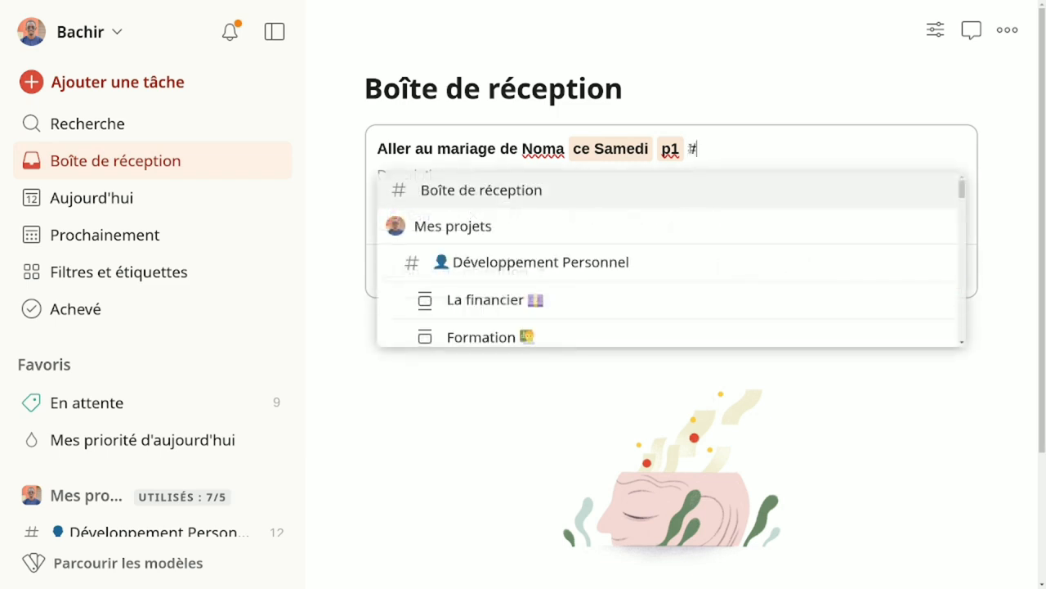
text(co)
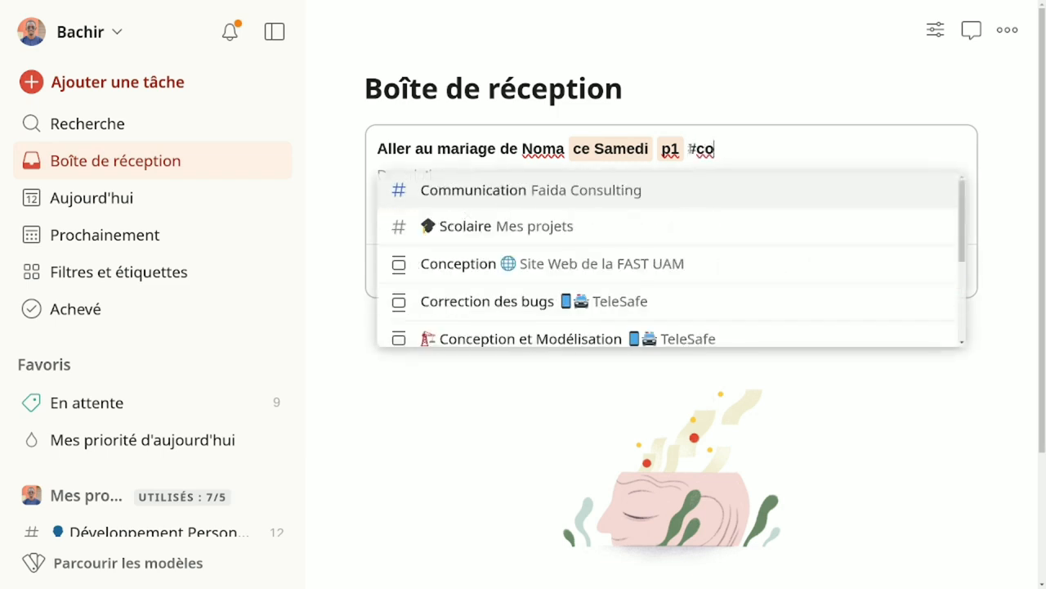
click(633, 193)
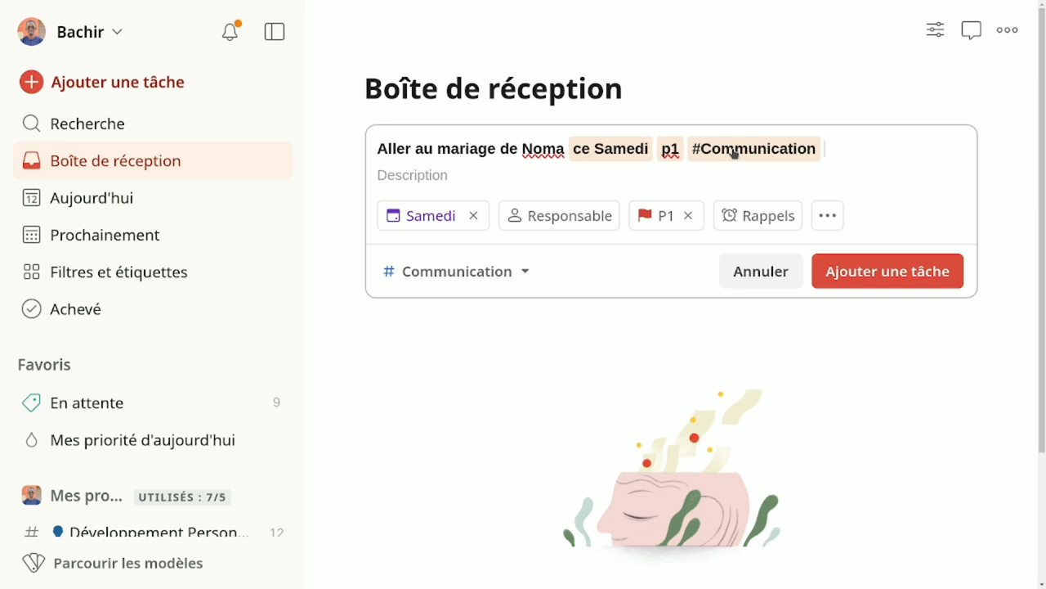
Assign the wedding task to yourself and add it
text(+)
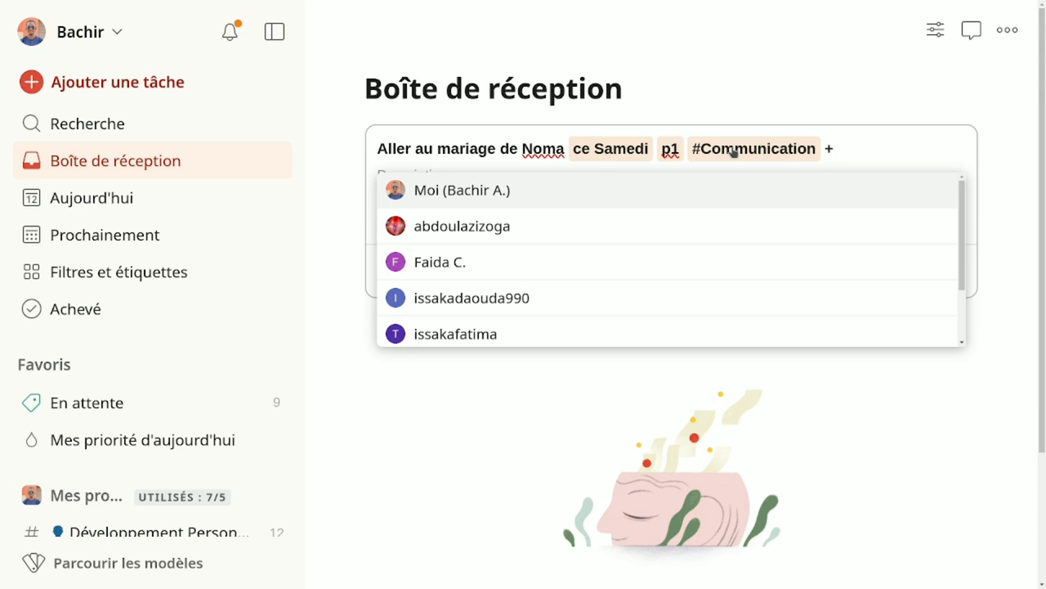
key(Return)
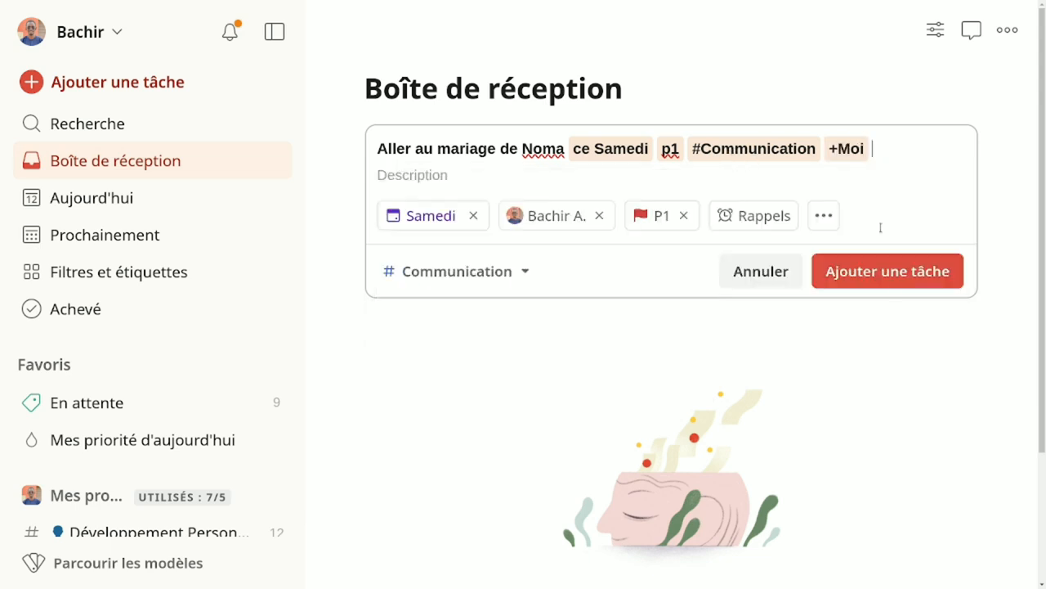
click(865, 273)
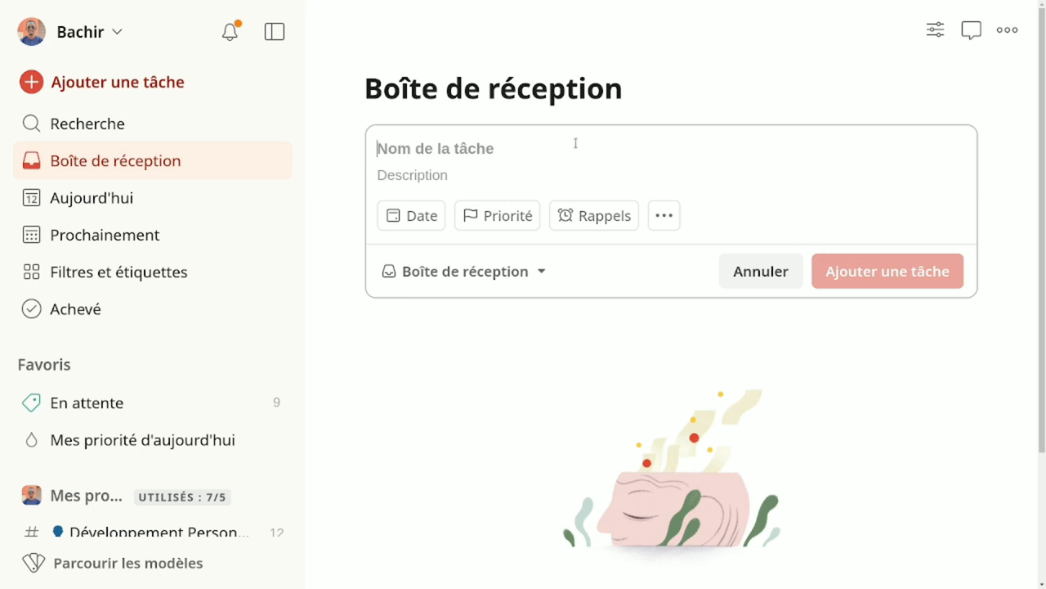
Enter a new task named "Publier un blog" that recurs "chaque jour"
text(Pu)
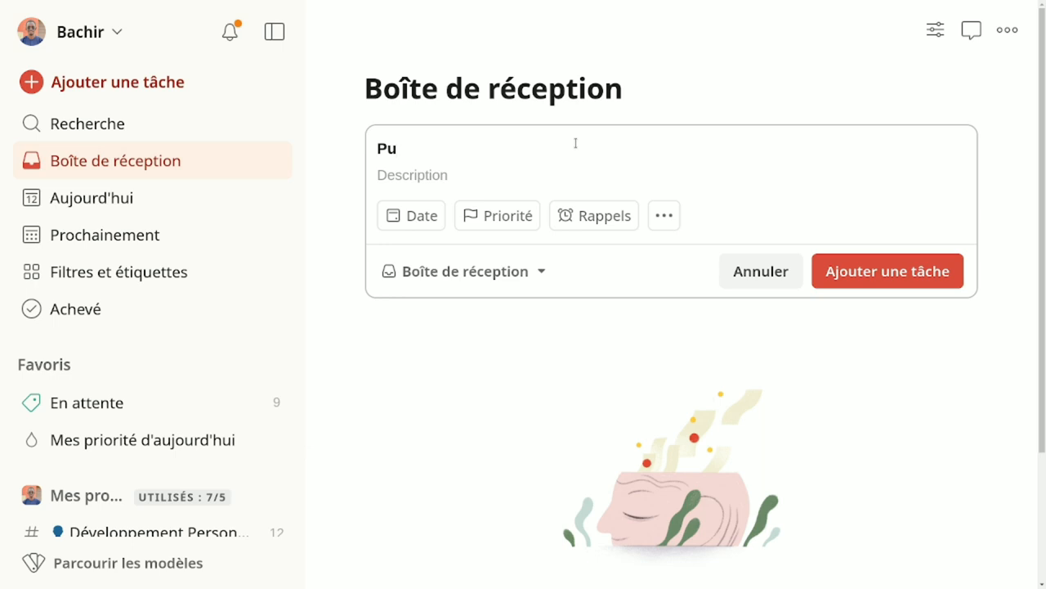
text(blier un blog )
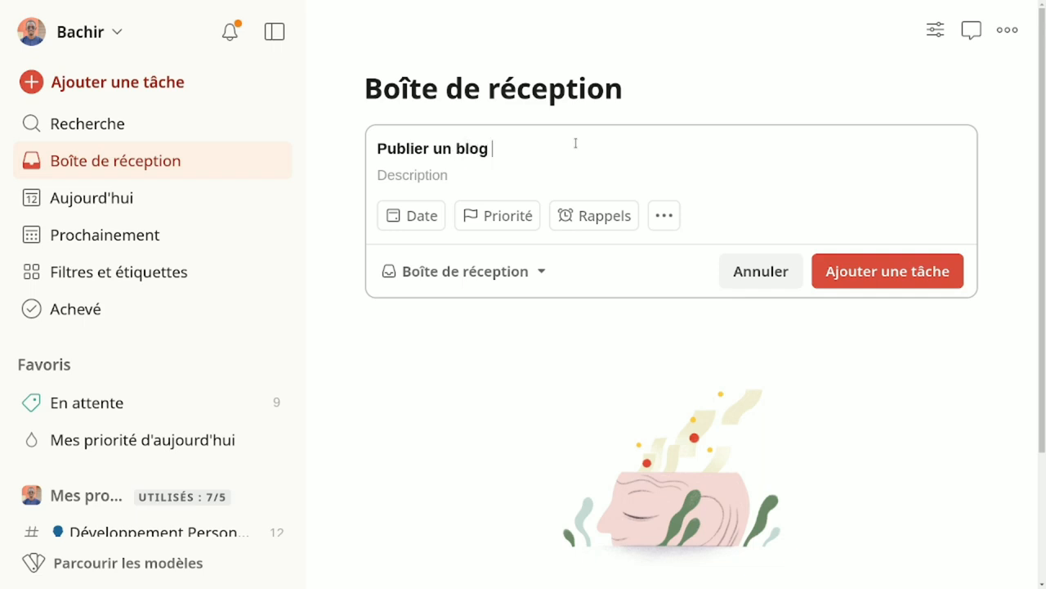
text(chaque jour)
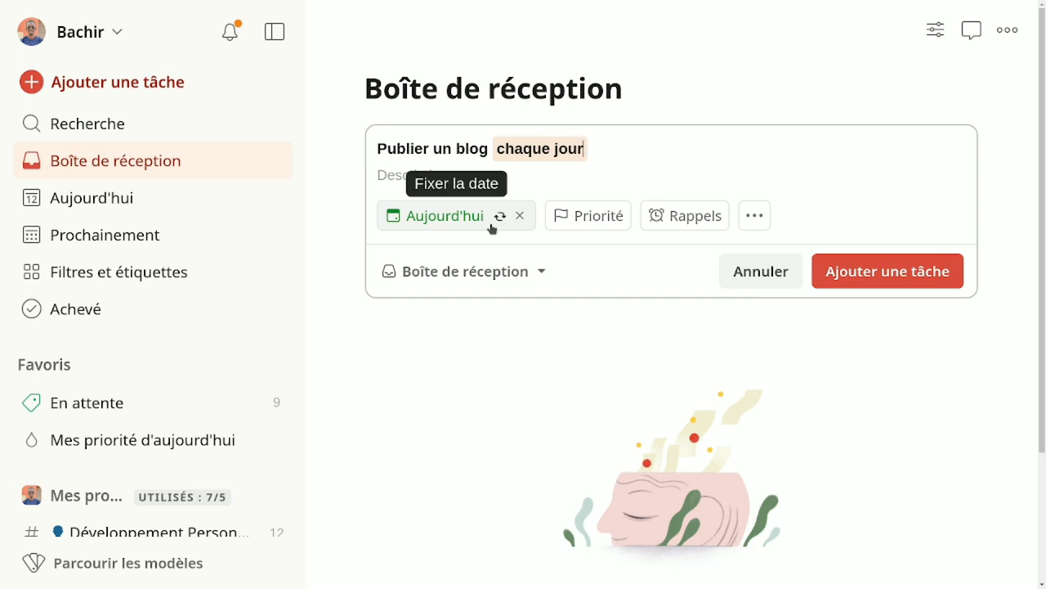
Assign the blog task to the Communication project and to yourself within the task name
text(#)
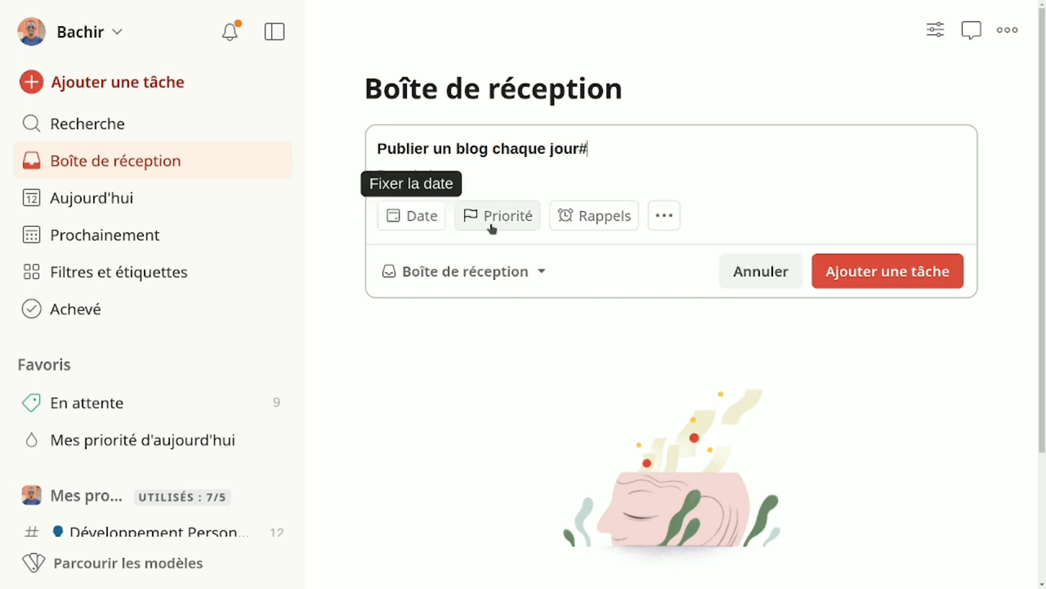
key(BackSpace)
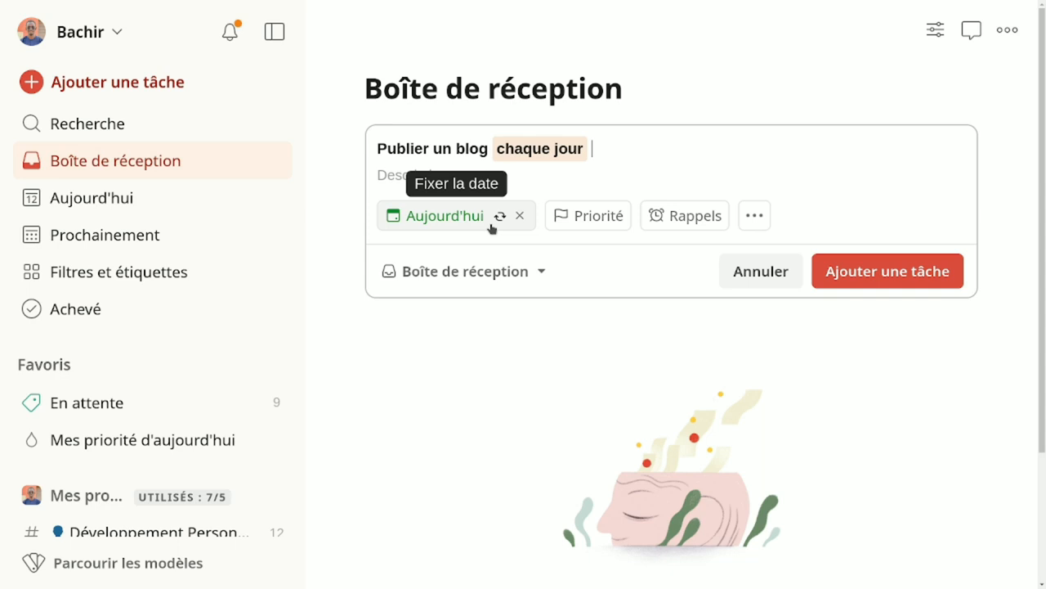
text(#)
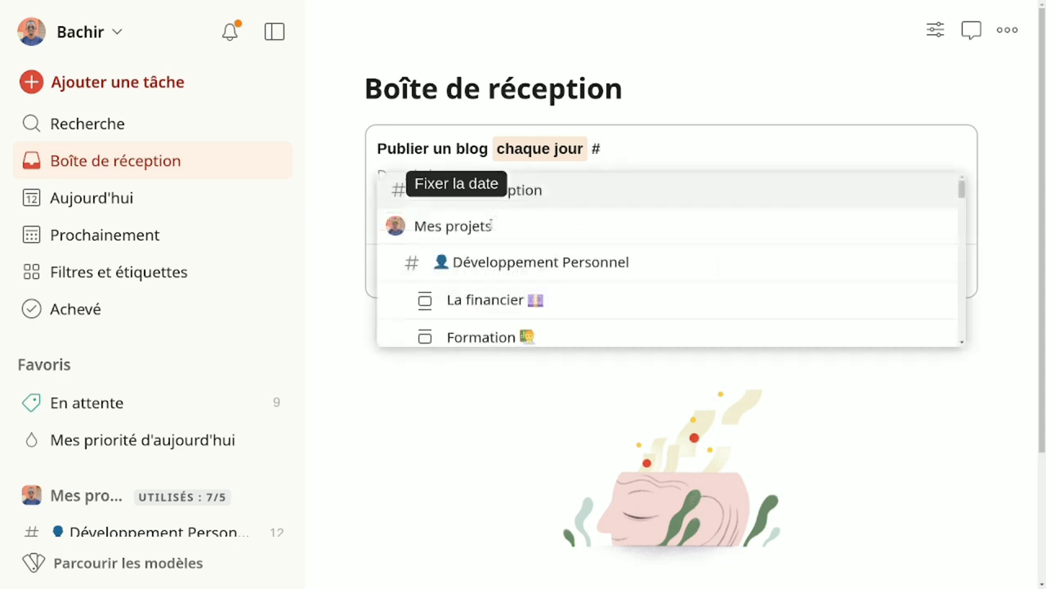
text(co)
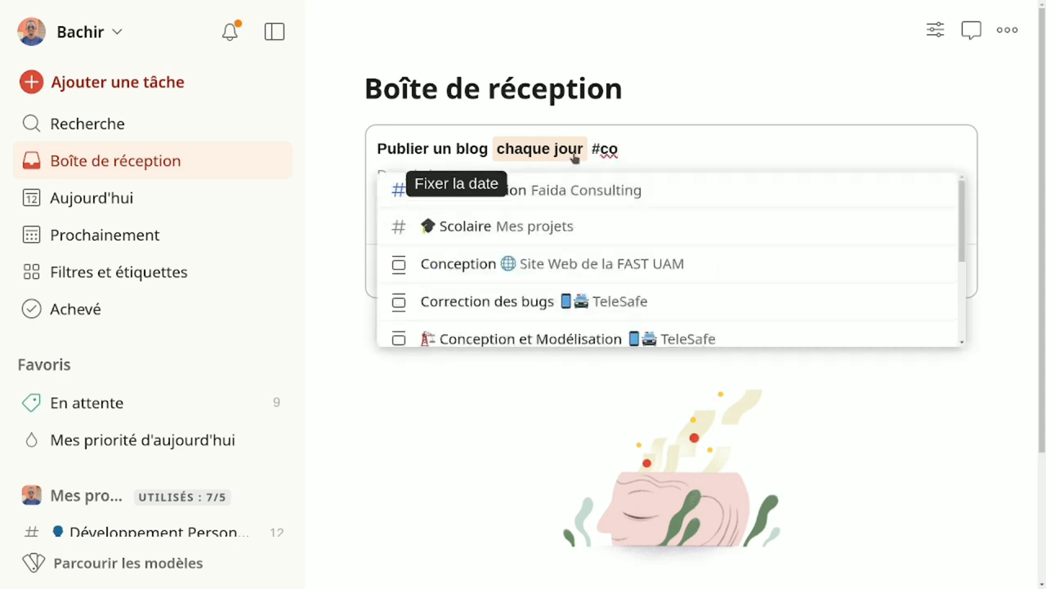
click(586, 180)
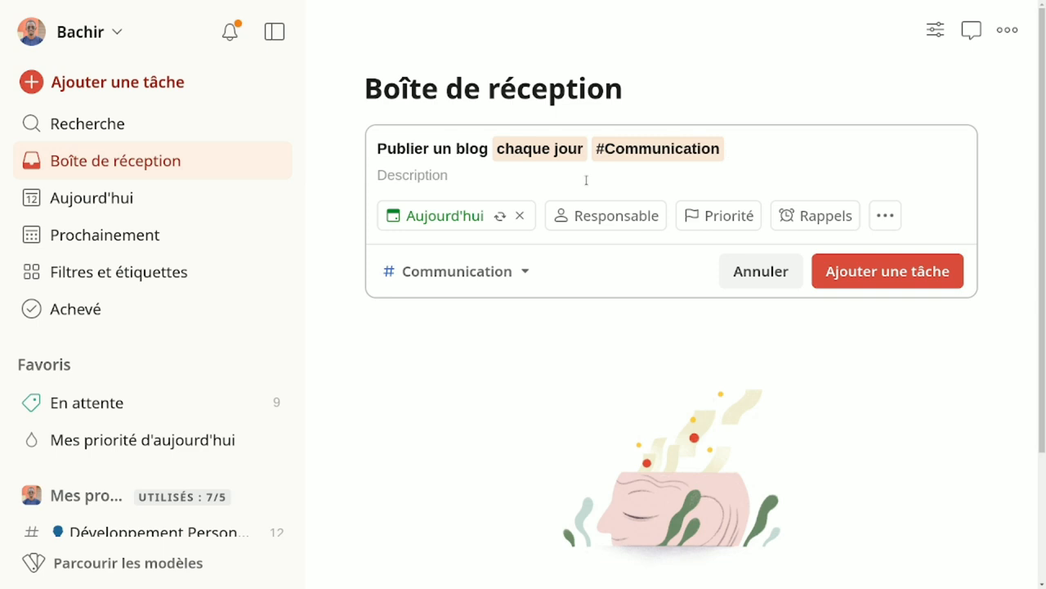
text(+)
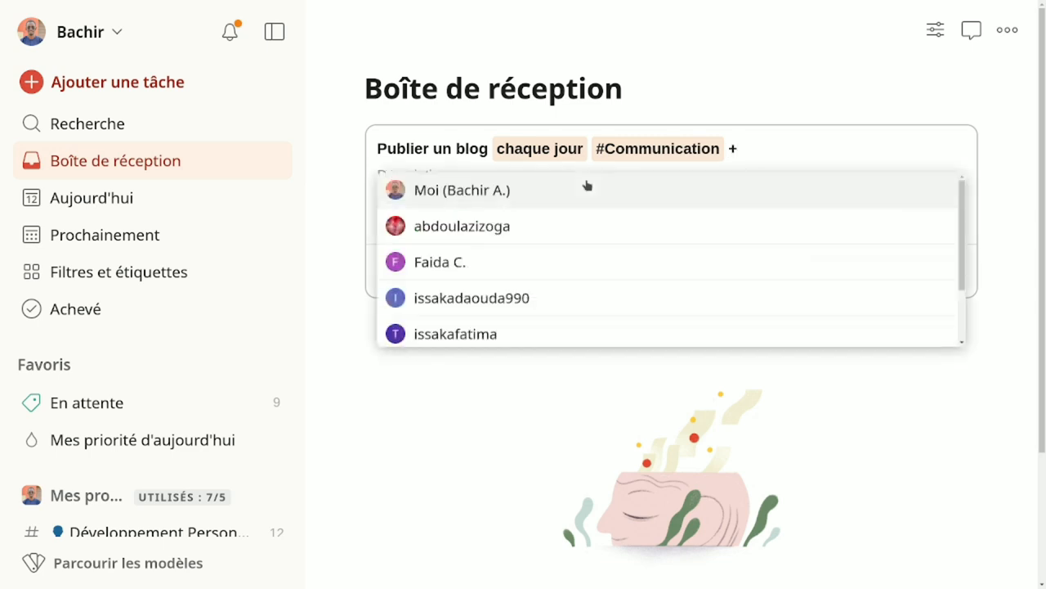
click(587, 188)
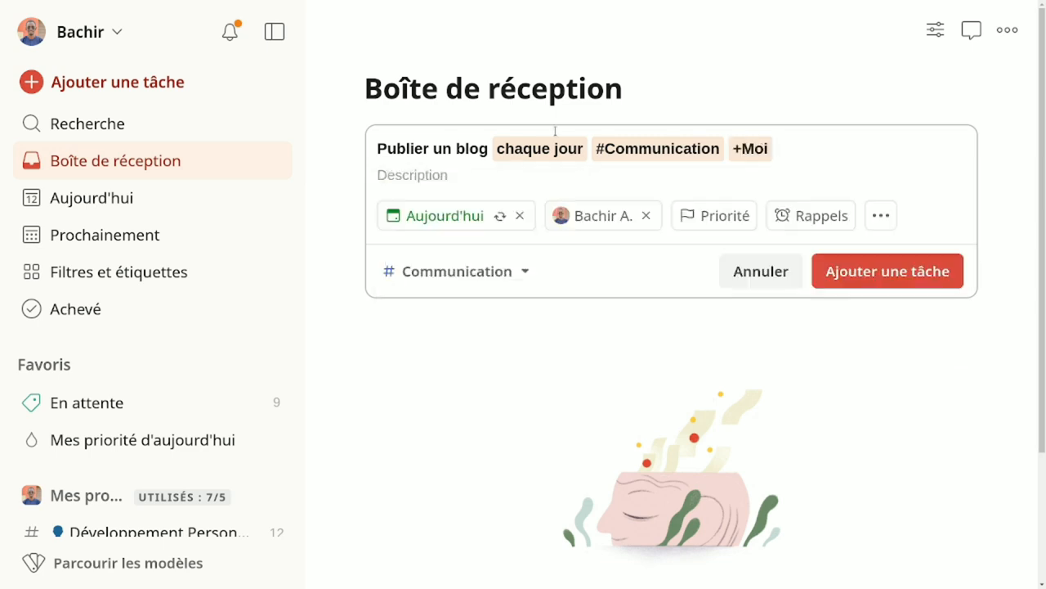
Add the recurring blog task and discard the empty new section
click(860, 284)
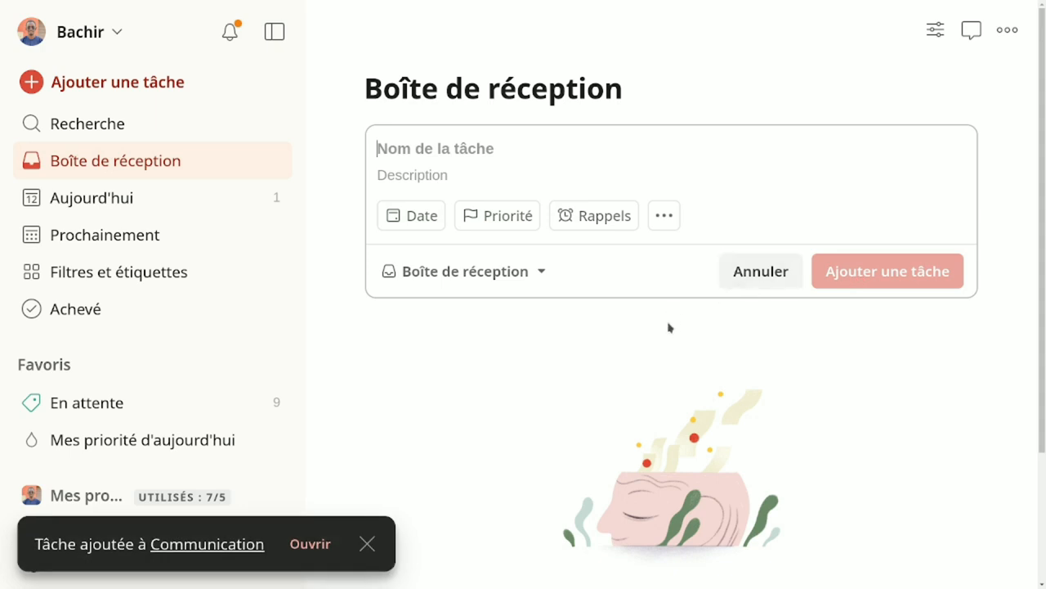
click(637, 362)
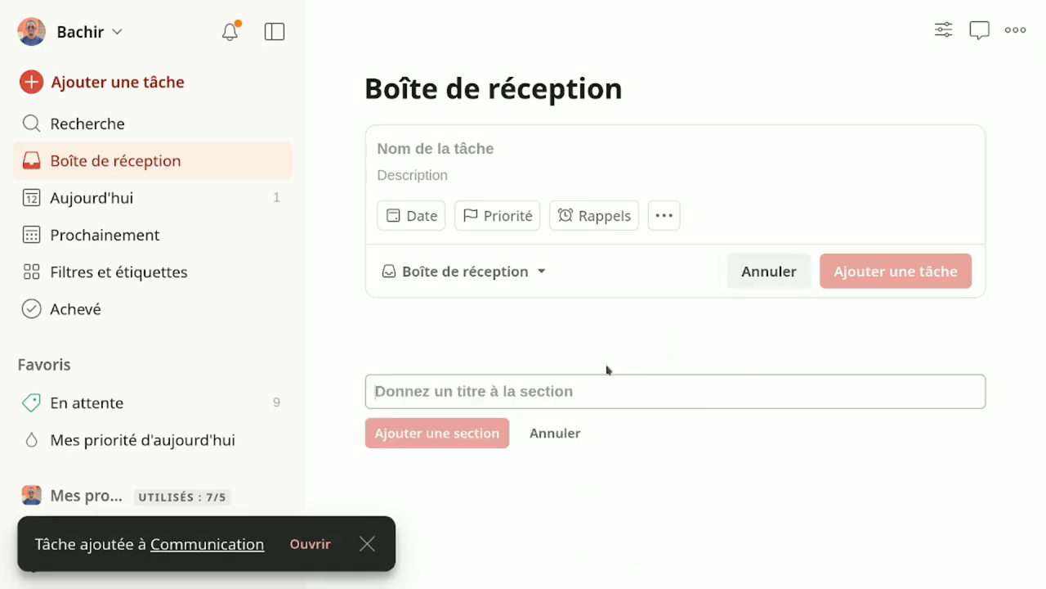
click(561, 432)
Open Faida Consulting's Communication project to examine its task cards
scroll(175, 411, down, 2)
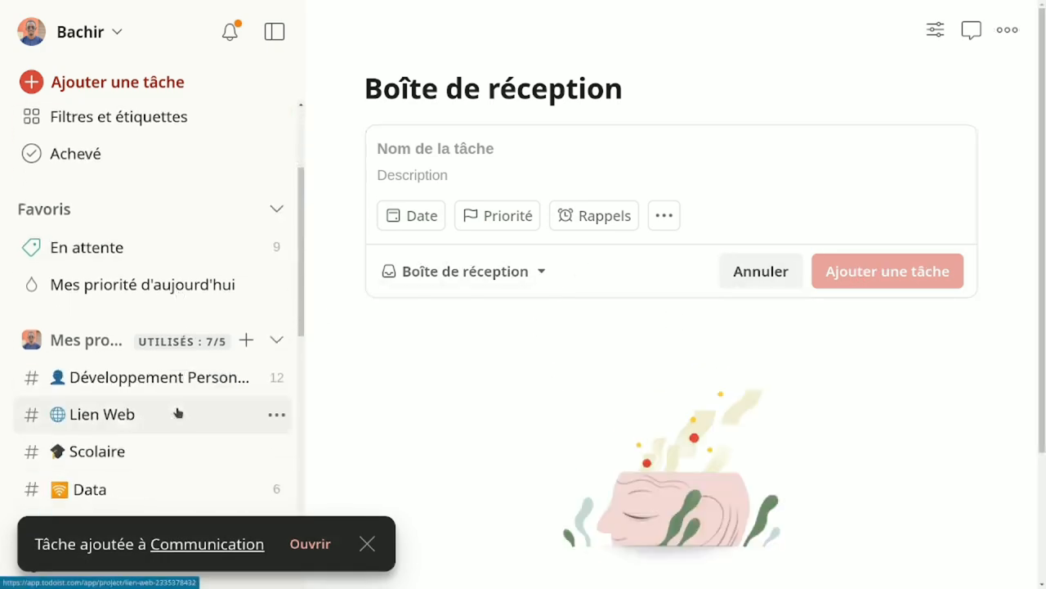
scroll(92, 370, down, 3)
scroll(91, 370, down, 2)
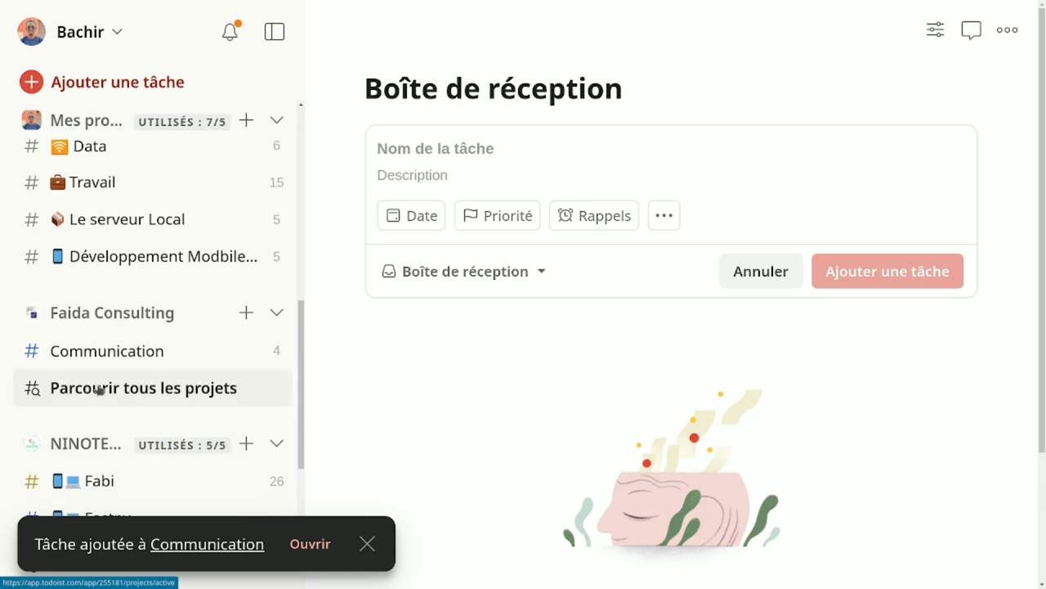
click(100, 365)
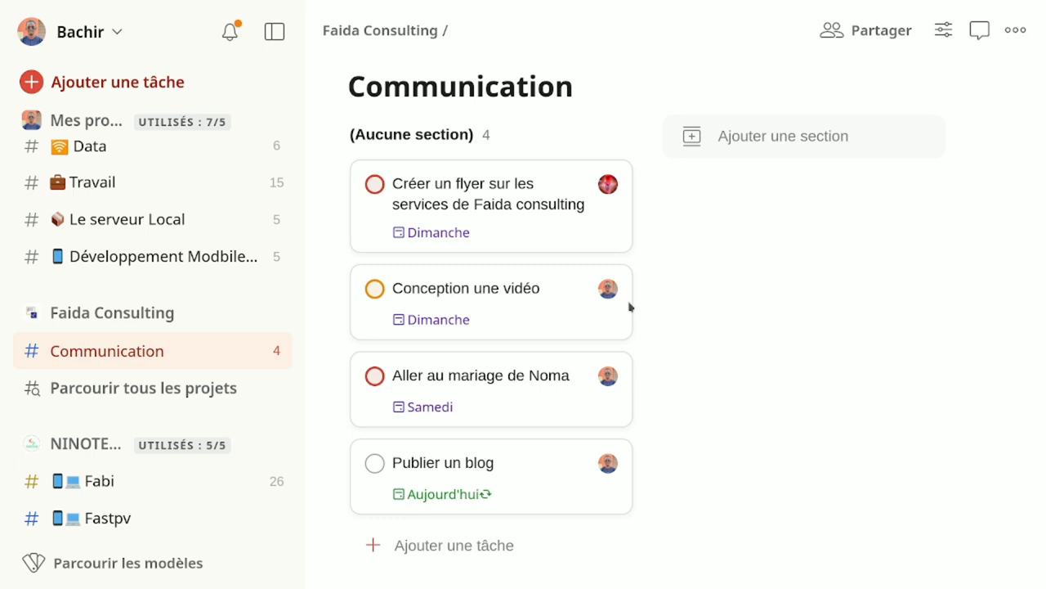
Check the inbox for remaining tasks and return to the Communication project
scroll(98, 180, up, 5)
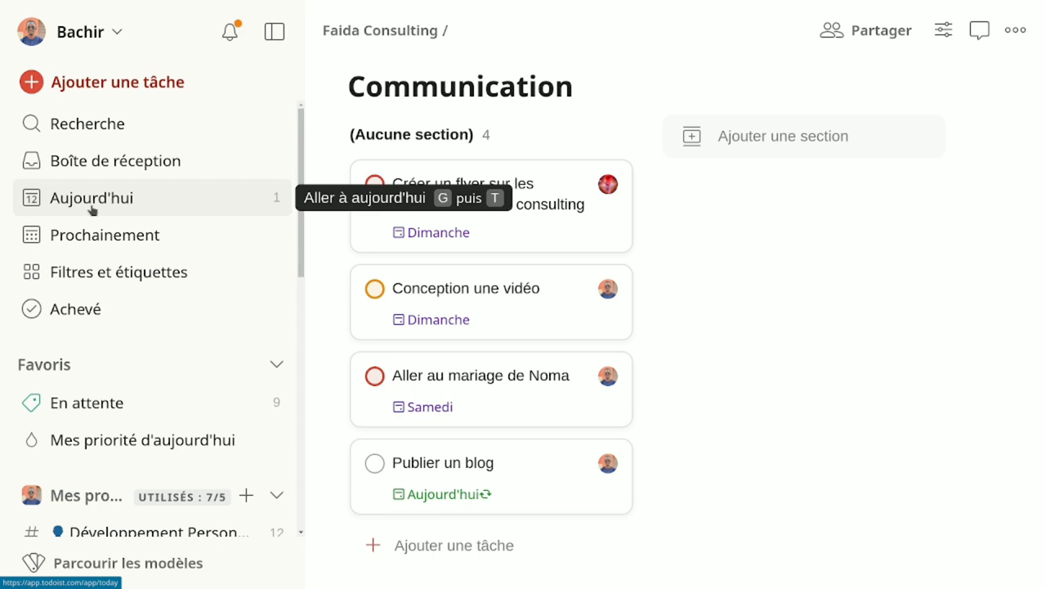
click(103, 159)
scroll(101, 282, down, 5)
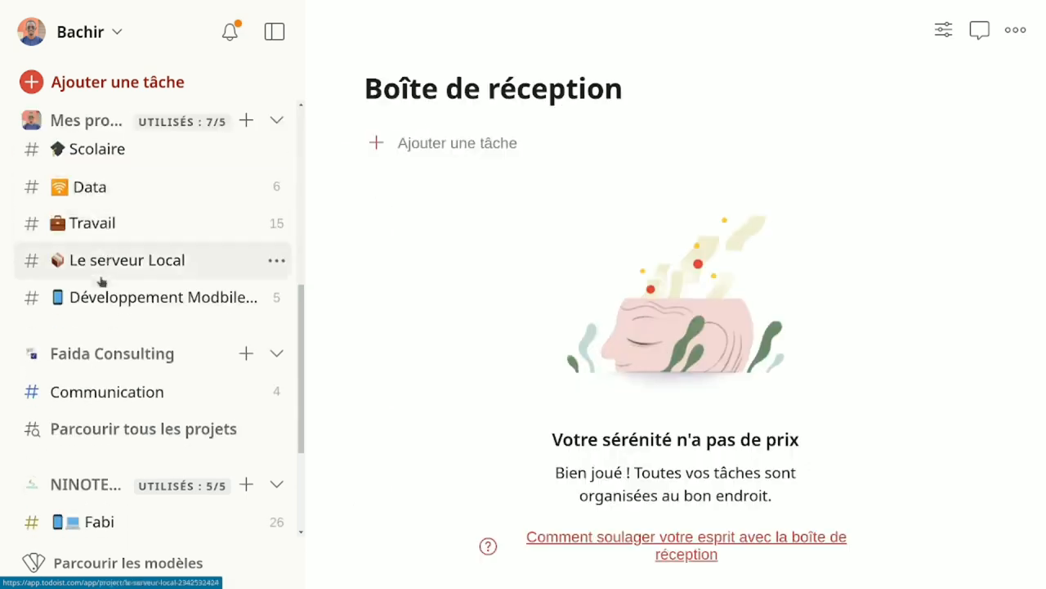
scroll(101, 281, down, 2)
click(107, 327)
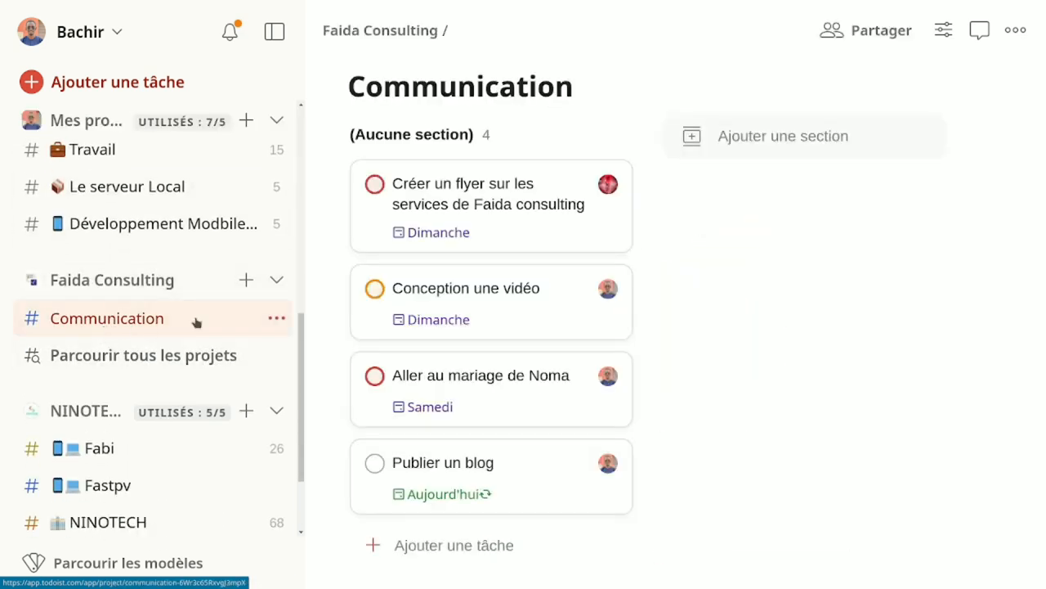
Enter a description in the flyer task beginning "Faida Consulting est une organisation dédiée à l'accompagnement des individus et des entreprises"
click(486, 192)
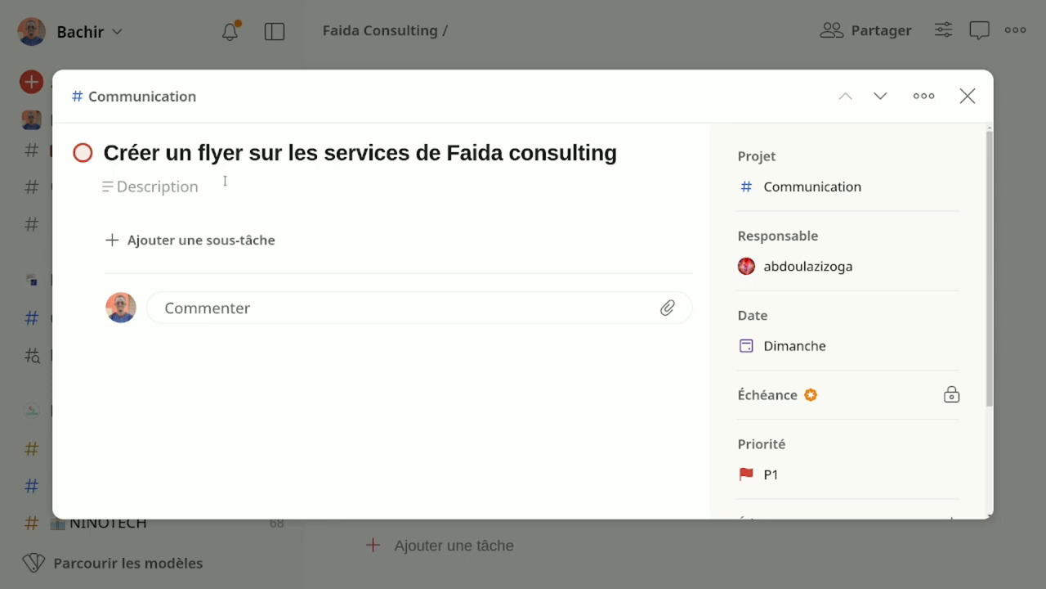
click(141, 187)
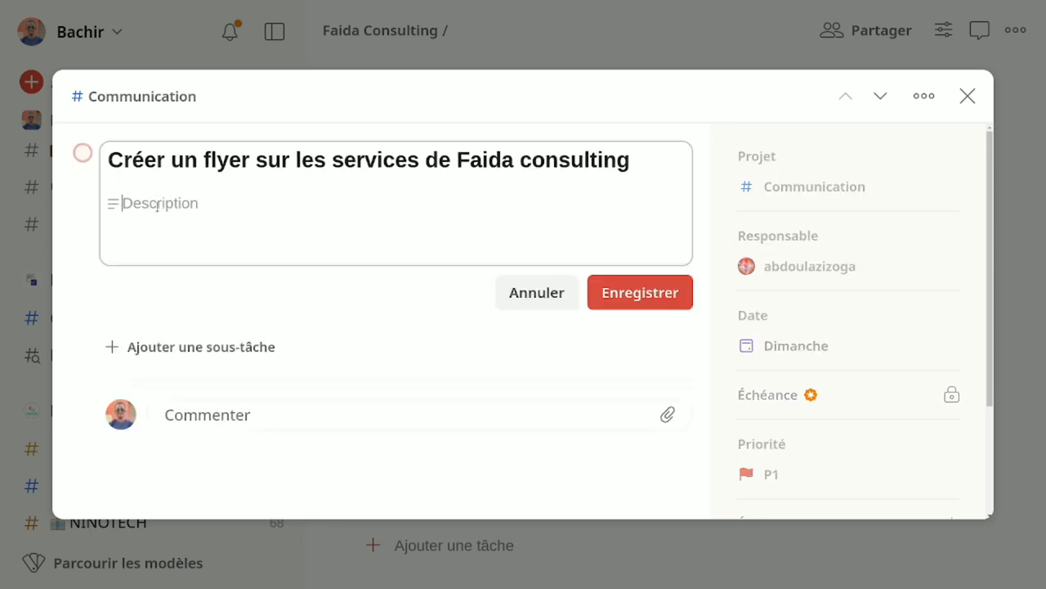
text(Faida Consulting est une organisation dédiée à l'accompagnement des individus et des entreprises dans leur développement professionnel. Nous offrons une gamme de services, notamment des ateliers de formation, des conseils personnalisés, des outils pour booster la productivité et des solutions innovantes pour améliorer les compétences et atteindre vos objectifs. Notre mission est de vous équiper pour réussir avec des approches pratiques et adaptées à vos besoins.)
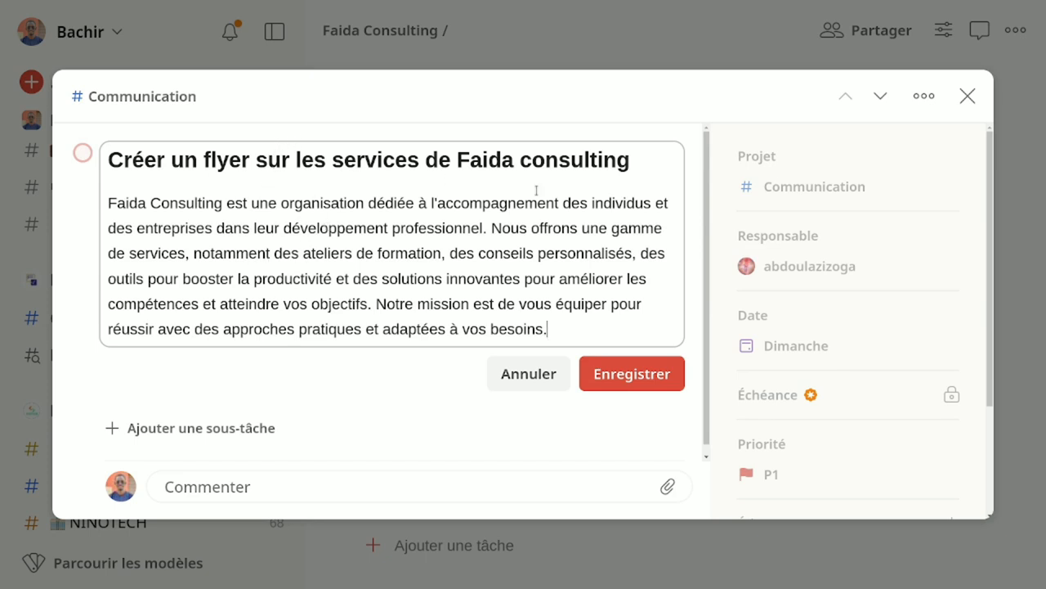
scroll(788, 261, down, 3)
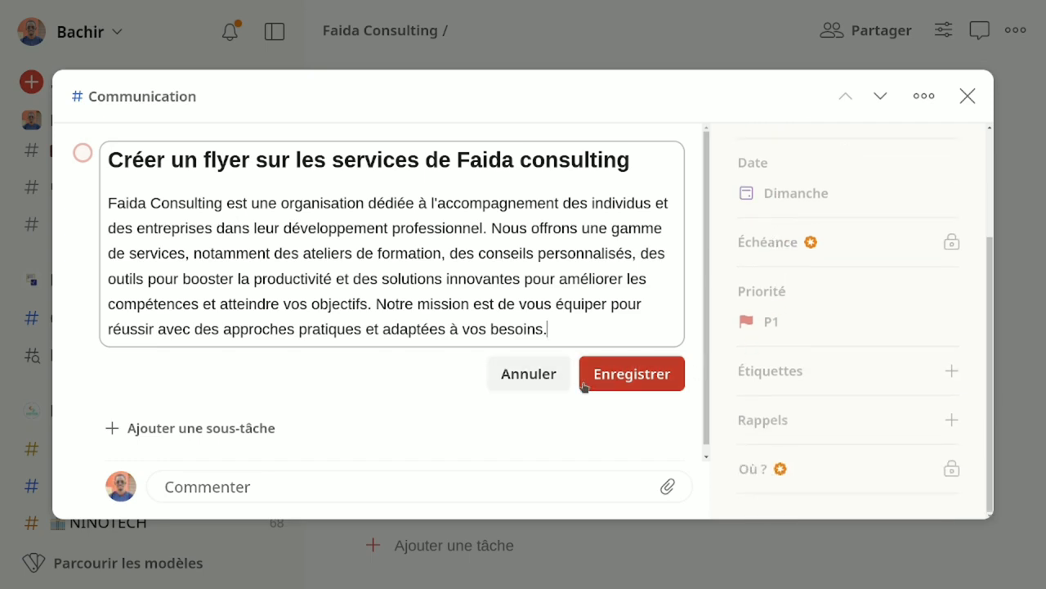
click(664, 485)
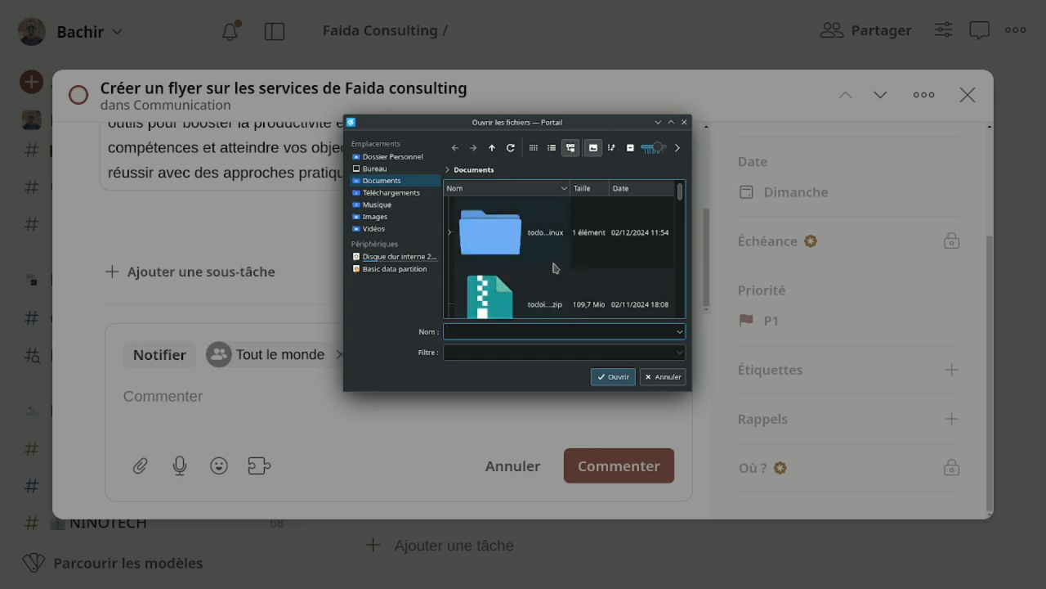
scroll(532, 258, down, 5)
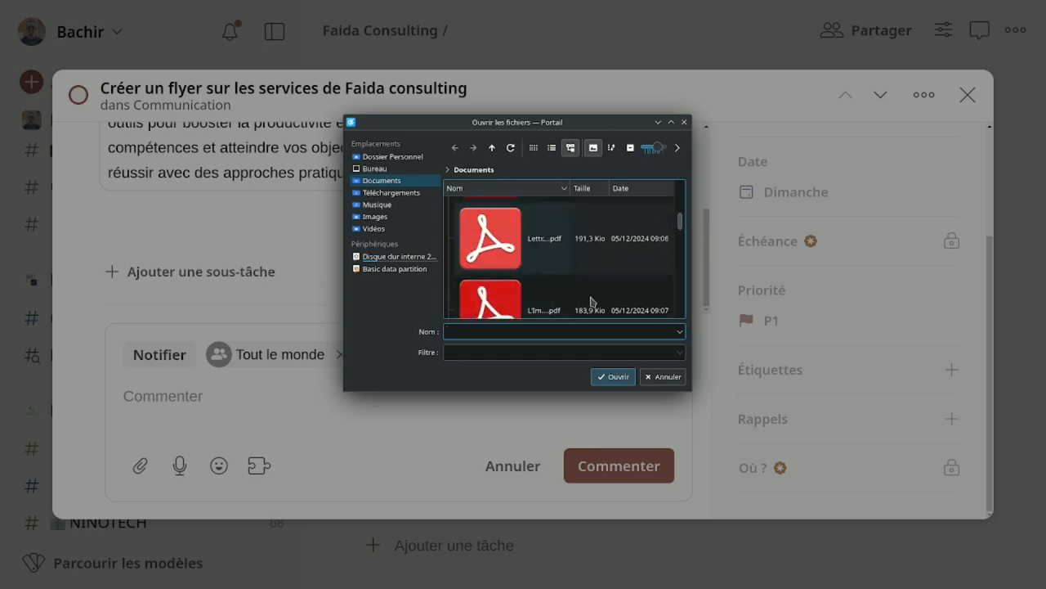
click(674, 378)
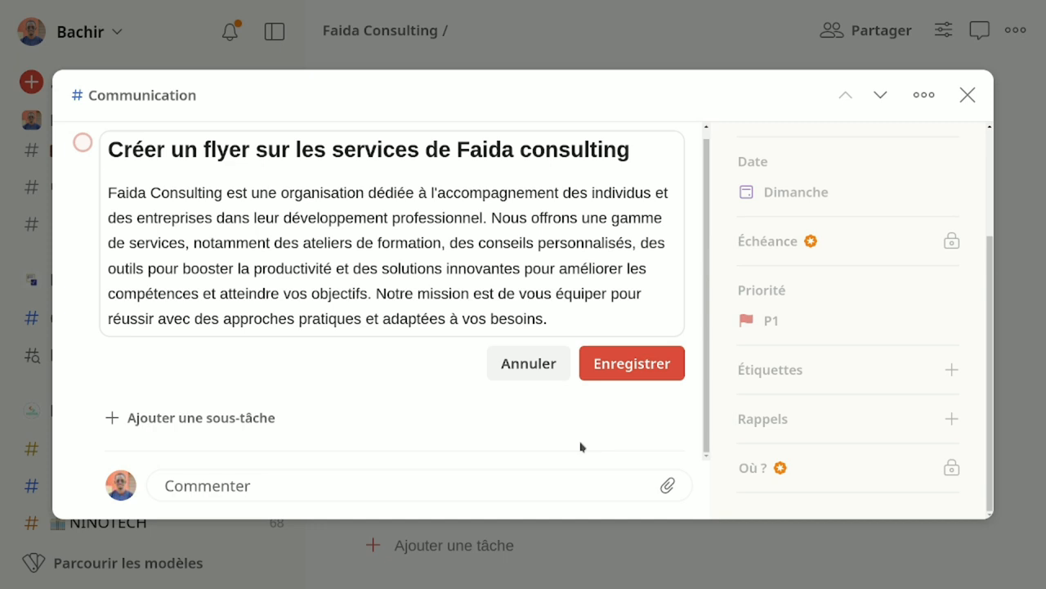
Write the comment "eeeeeeee" on the flyer task
click(495, 493)
text(e)
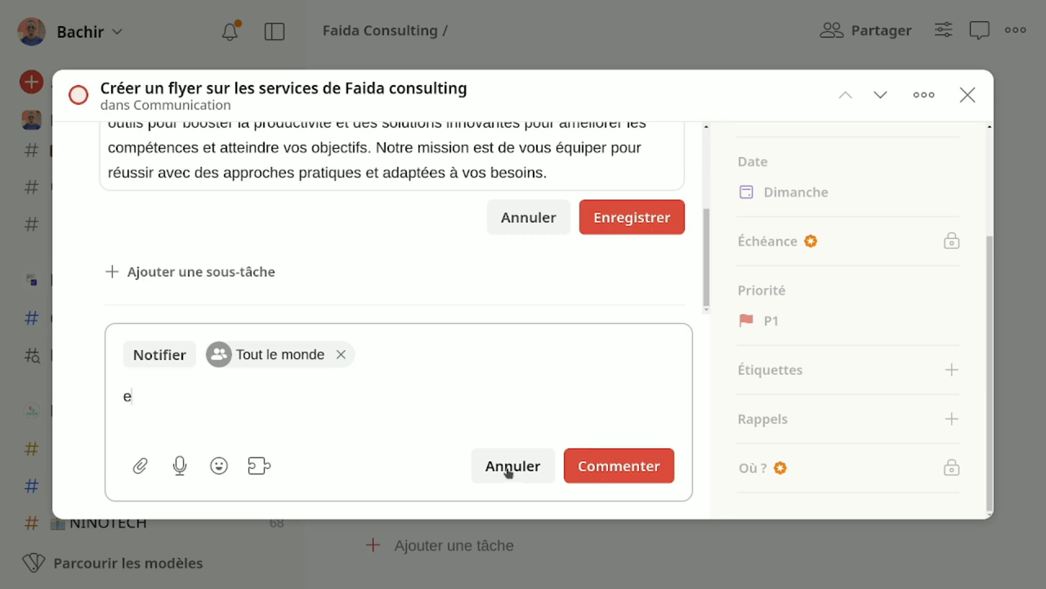
text(eeeeeee)
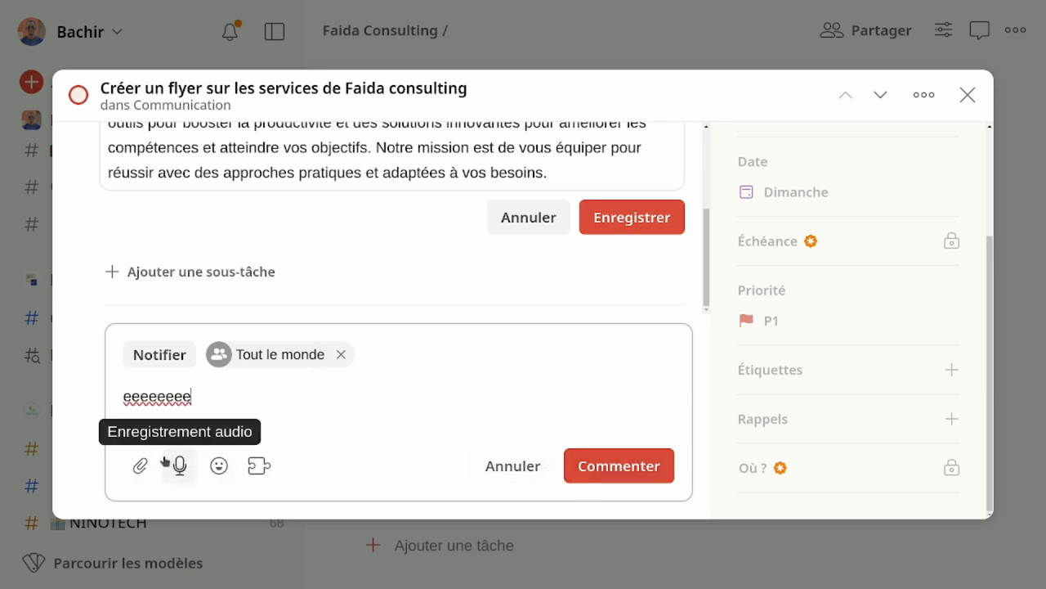
Try to attach the zip file from Documents to the flyer task's comment
click(137, 466)
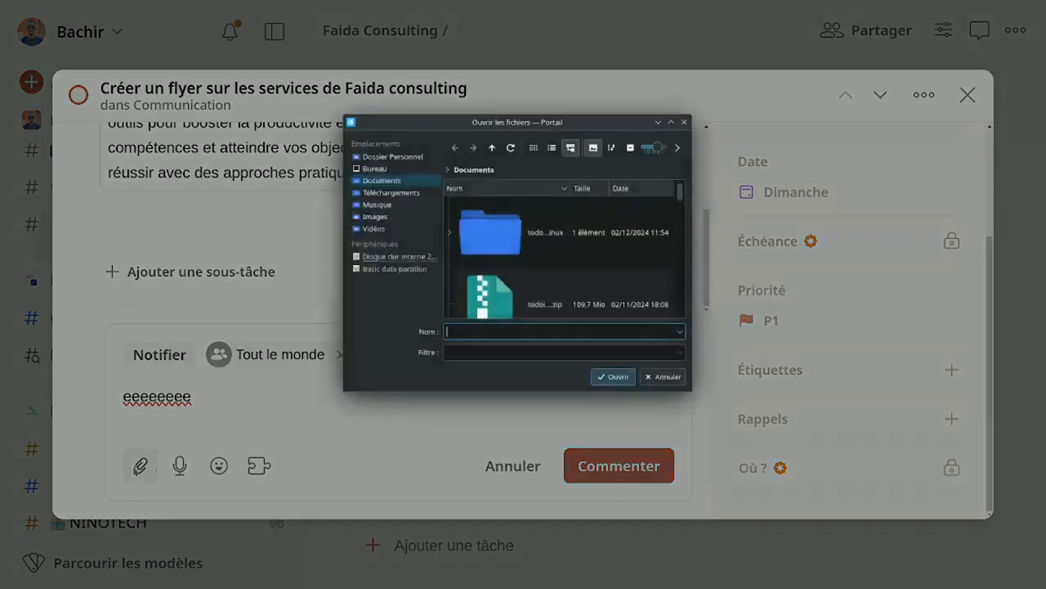
double_click(521, 315)
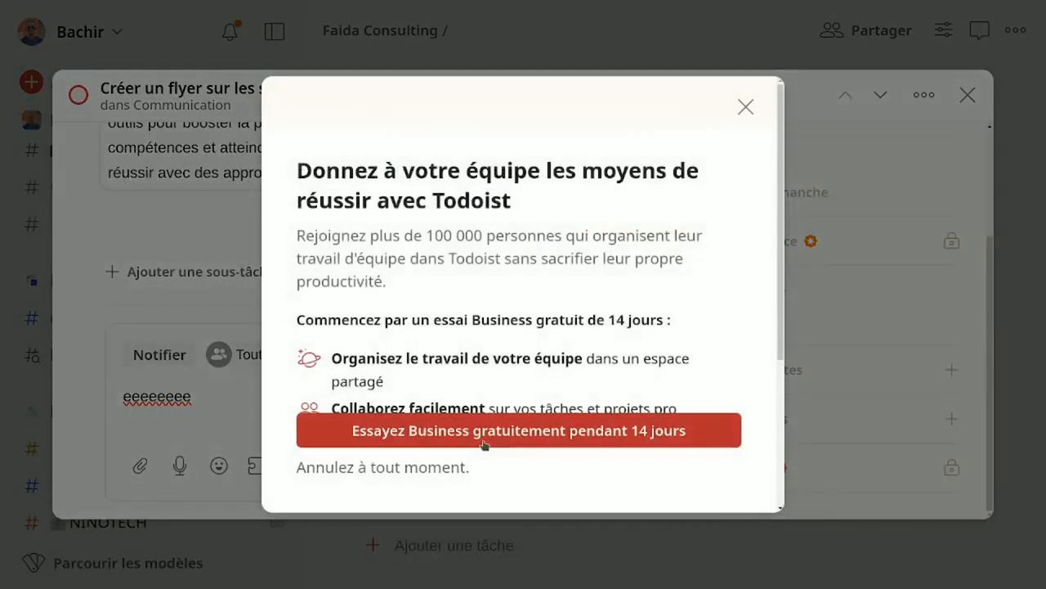
click(746, 106)
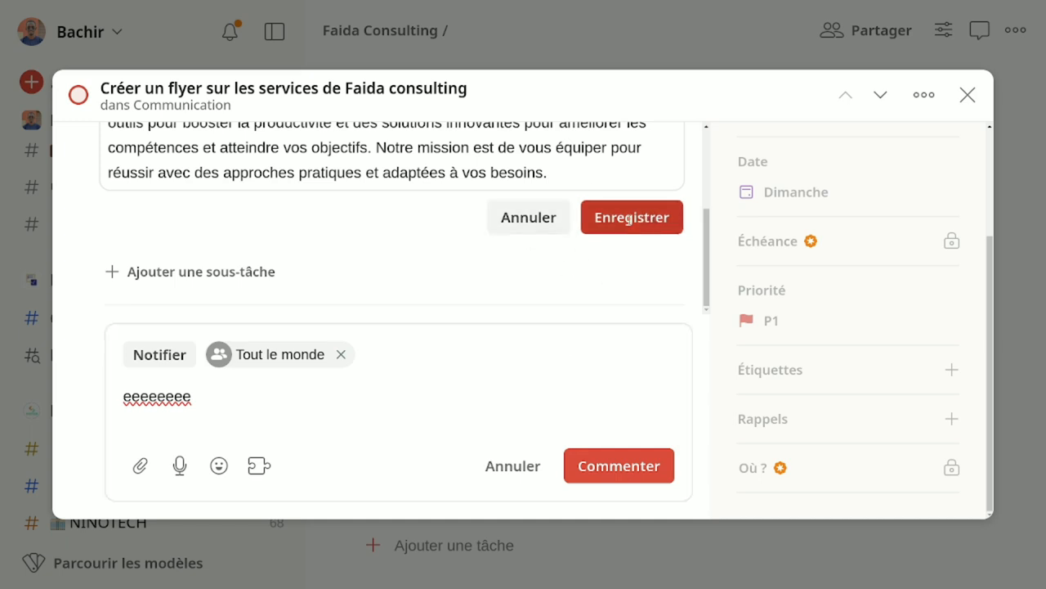
Save the flyer task's description and post the comment to everyone
click(651, 218)
click(623, 464)
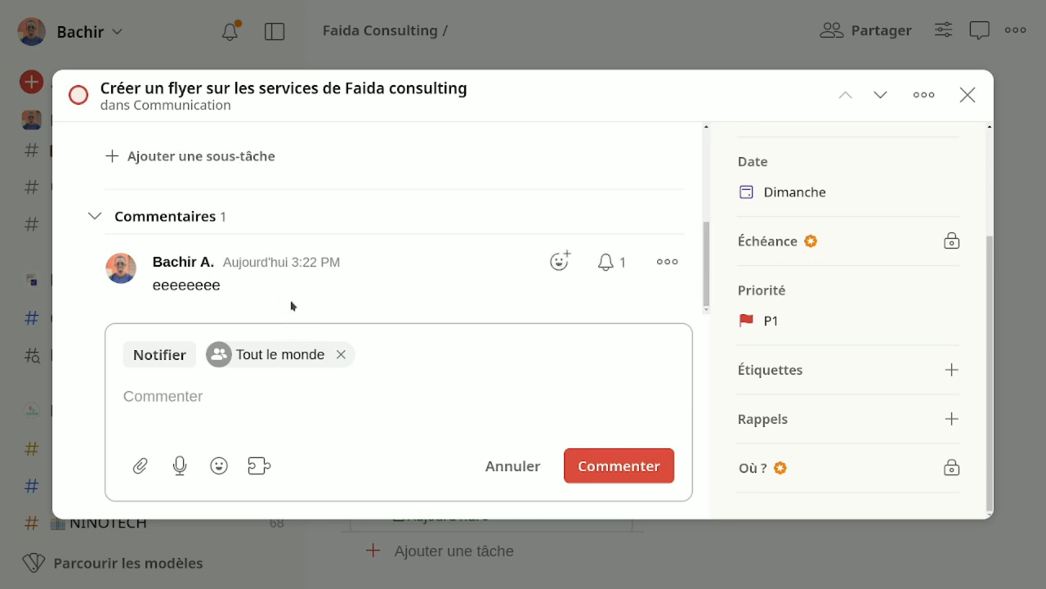
scroll(299, 276, up, 5)
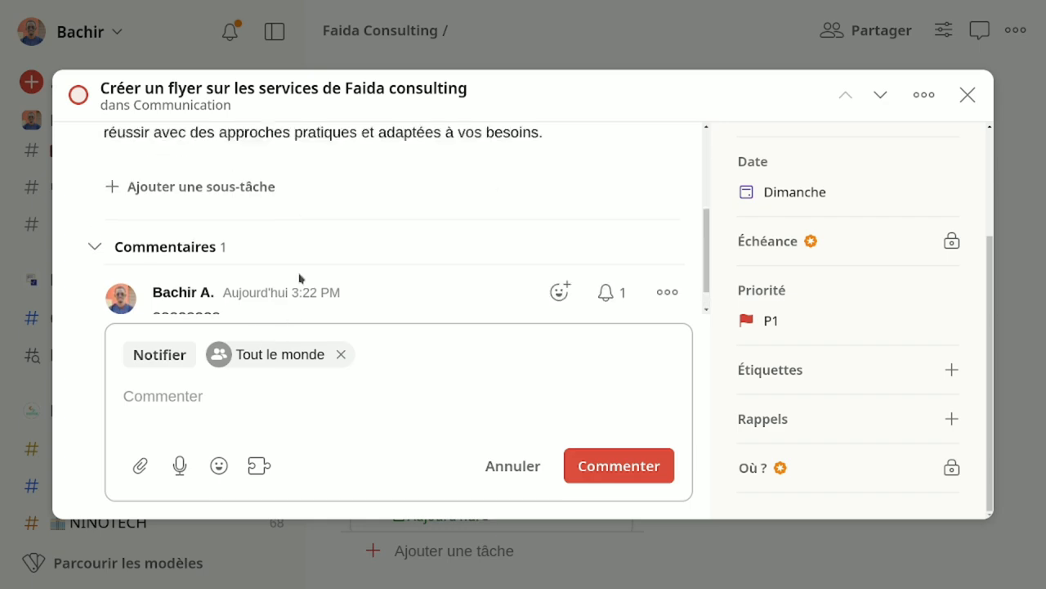
click(967, 95)
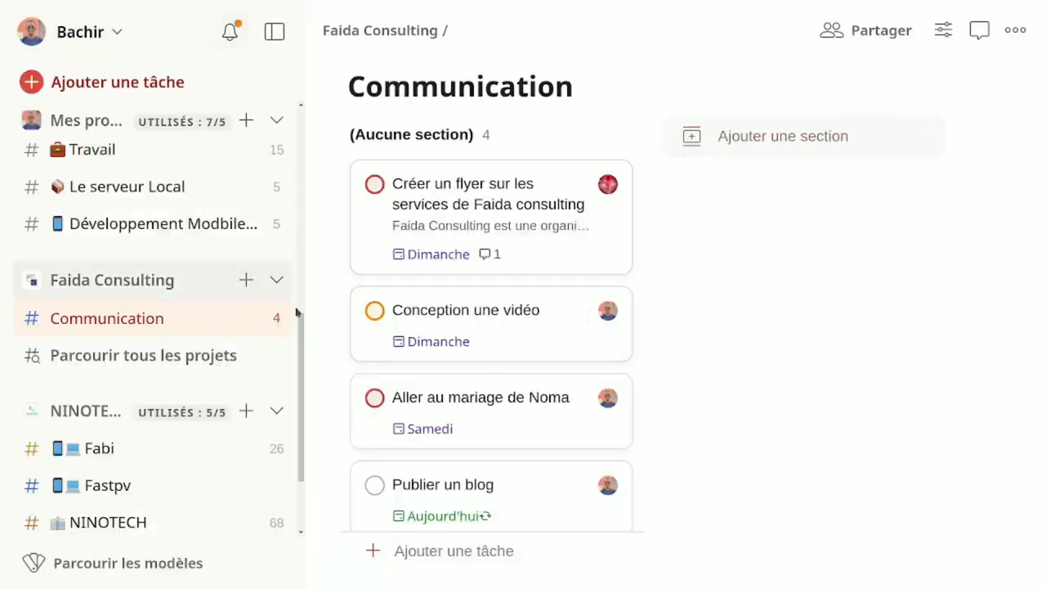
Reschedule the wedding task to tomorrow, 13 December, in the upcoming tasks view
scroll(96, 245, up, 5)
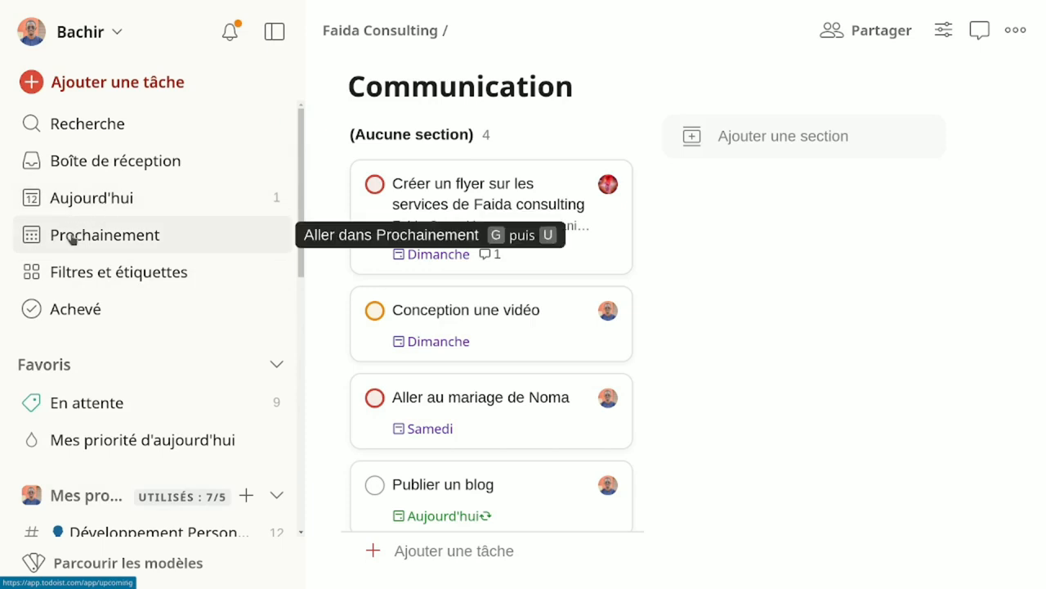
click(72, 238)
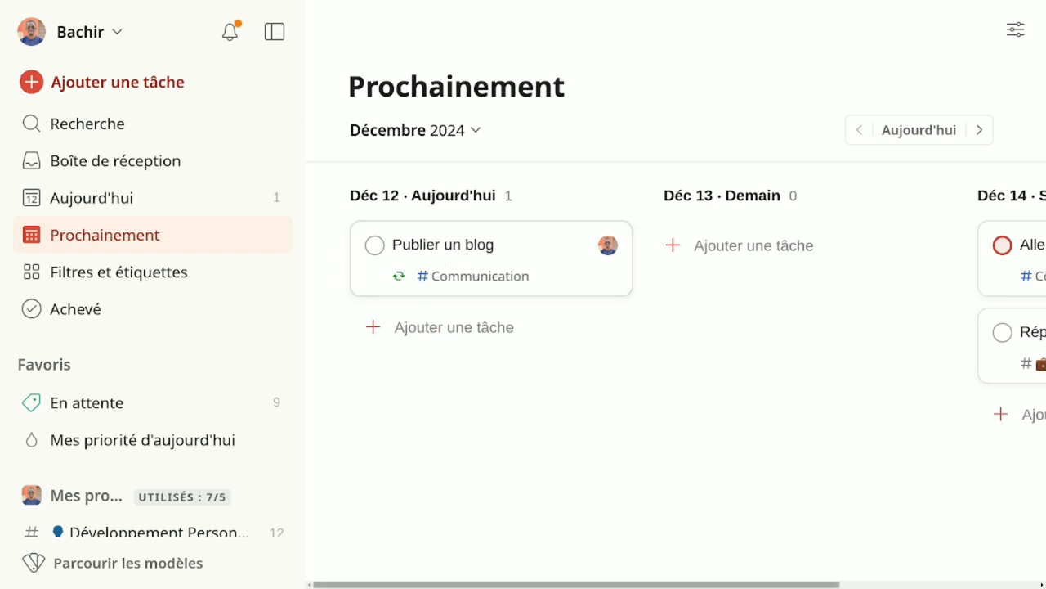
drag(472, 584, 691, 586)
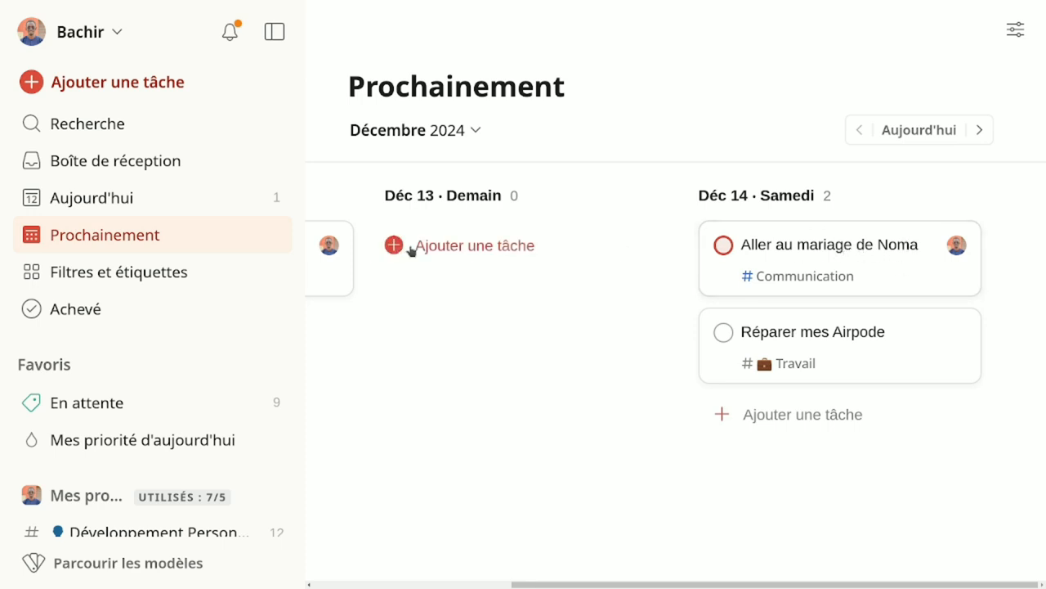
drag(816, 252, 484, 273)
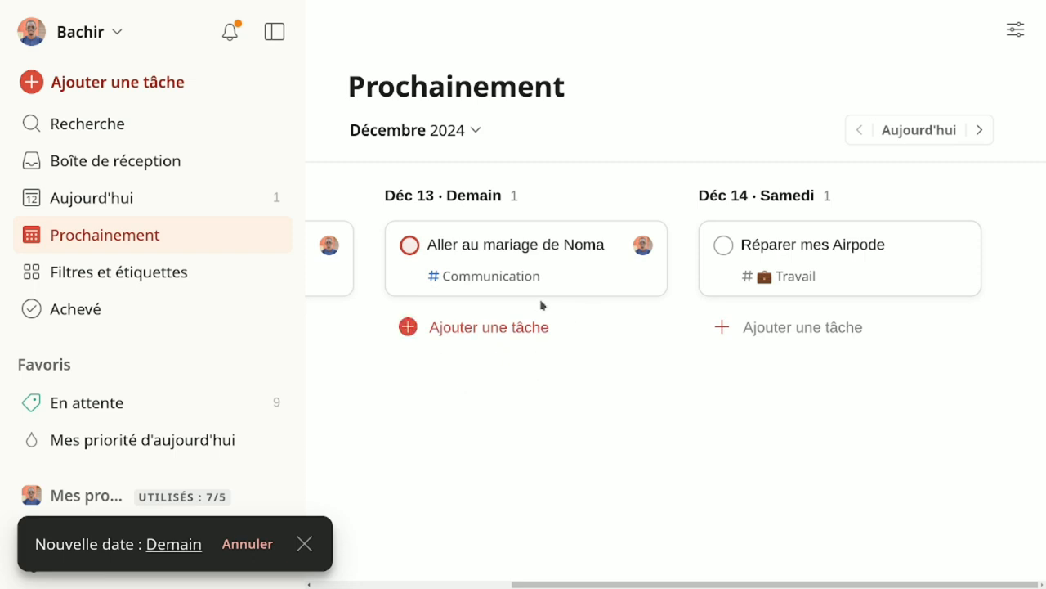
drag(533, 264, 536, 294)
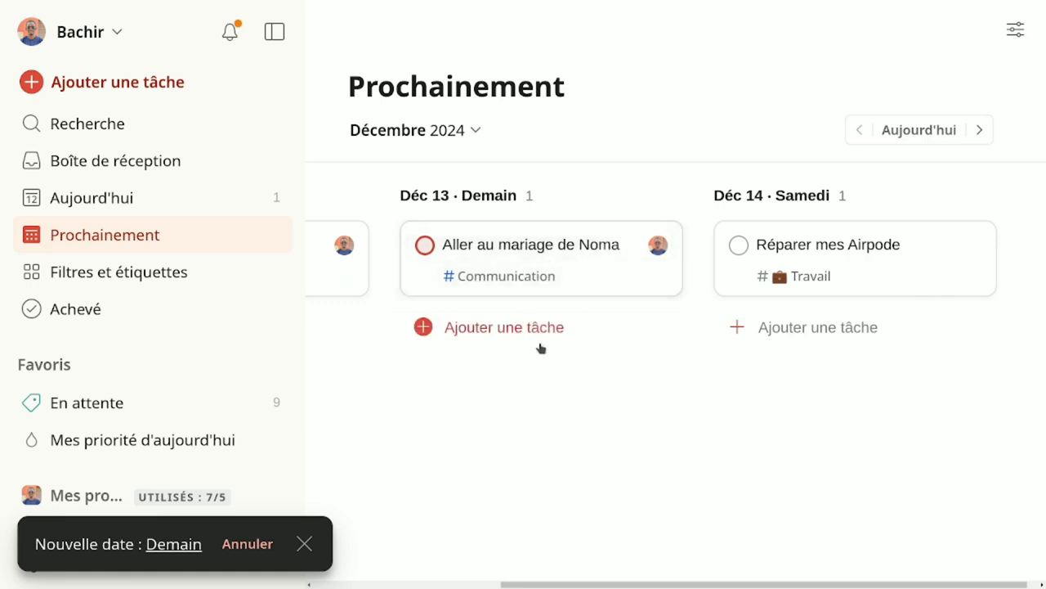
click(495, 334)
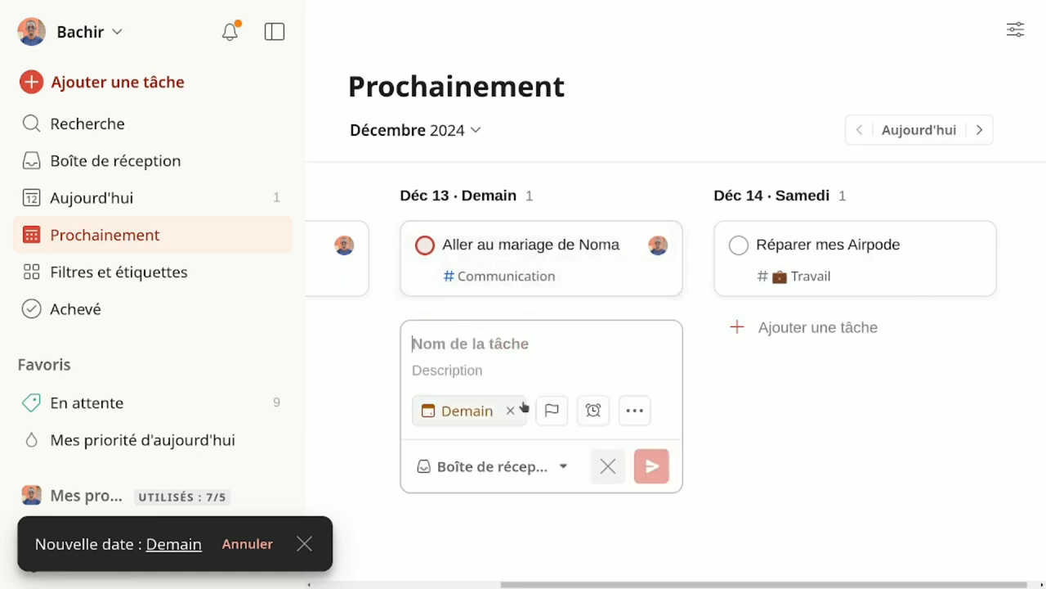
click(607, 463)
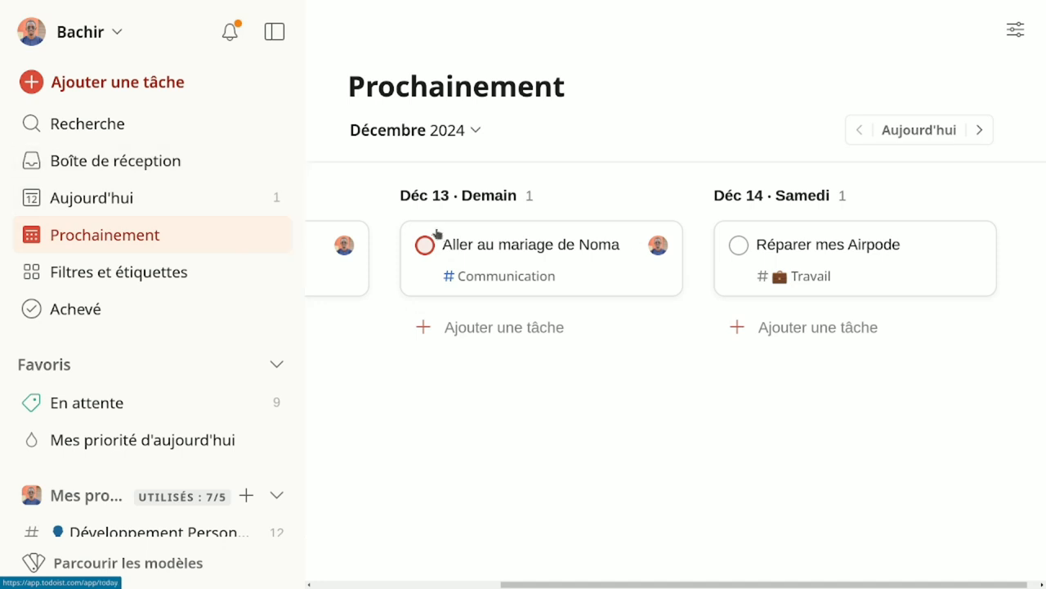
Review the inbox and the project list, and reopen Faida Consulting's Communication project
click(174, 170)
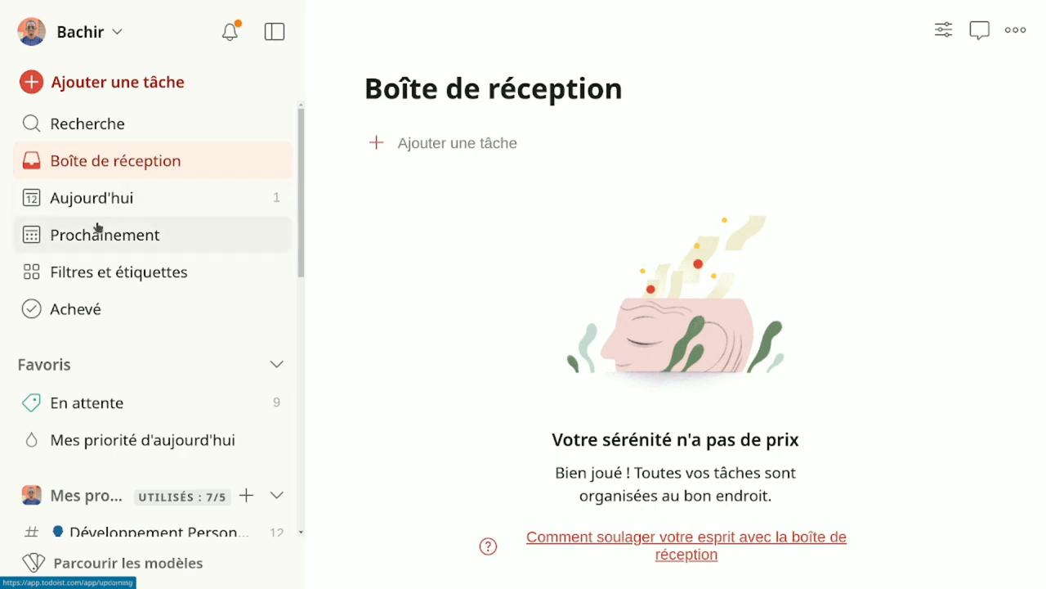
scroll(117, 224, down, 3)
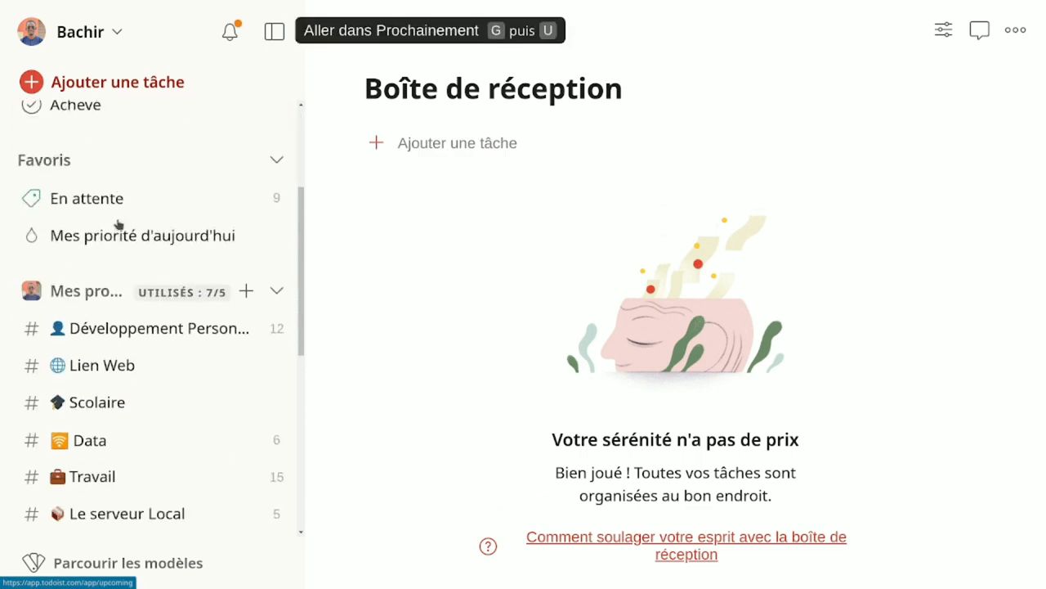
scroll(98, 262, down, 1)
scroll(97, 263, up, 2)
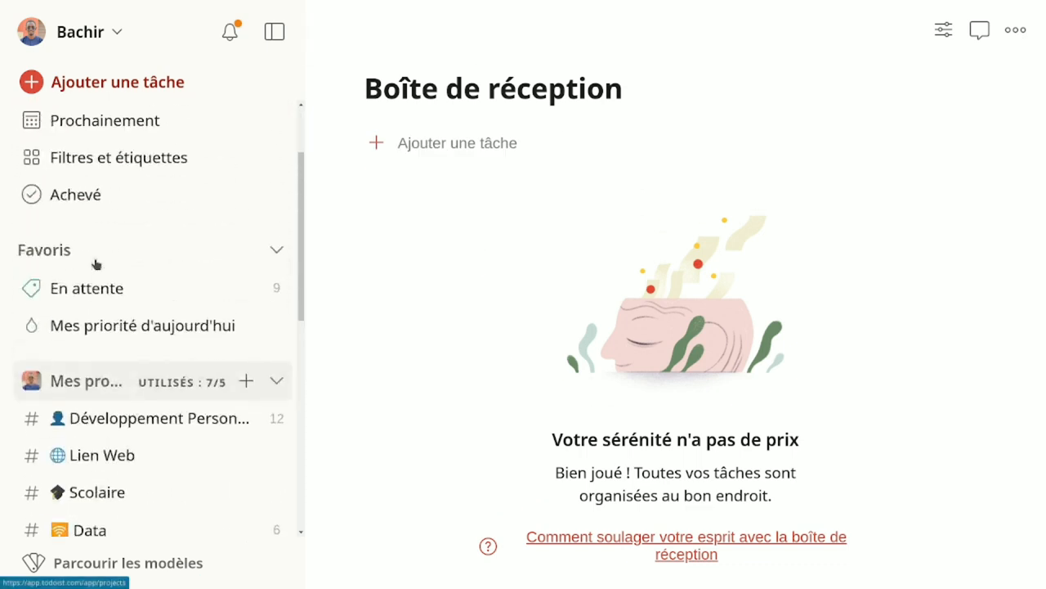
scroll(96, 263, down, 2)
scroll(97, 263, up, 3)
scroll(96, 263, down, 3)
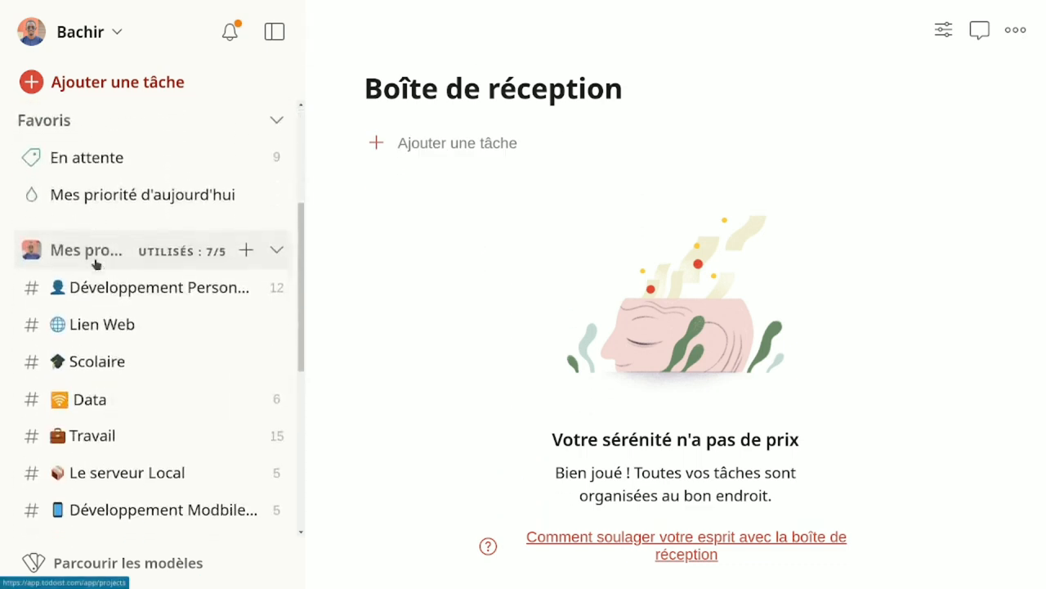
scroll(96, 263, down, 5)
click(105, 336)
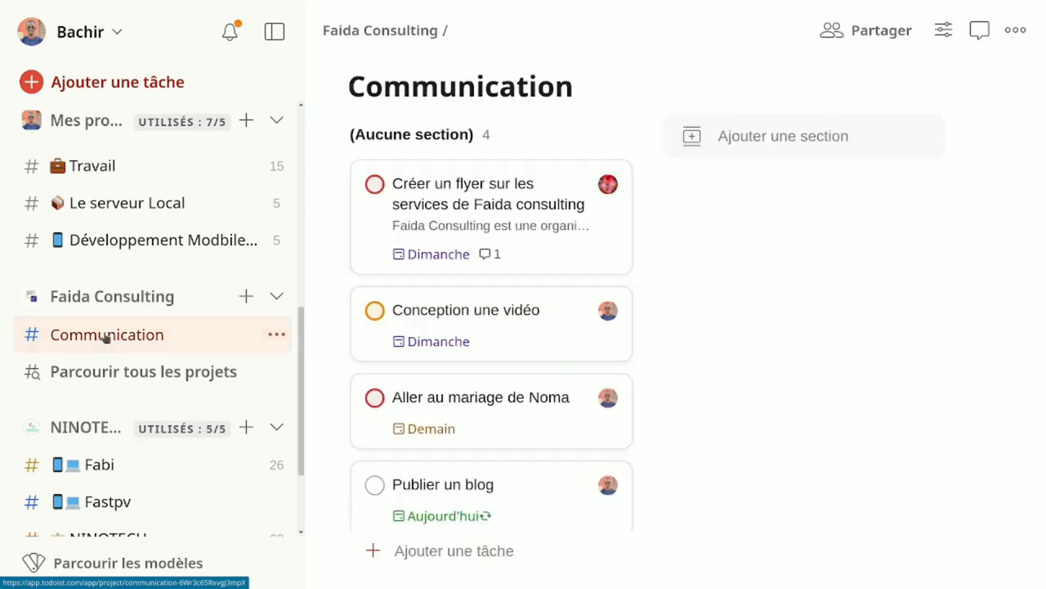
Open the flyer task in the Communication project and examine its properties and additional actions
click(462, 214)
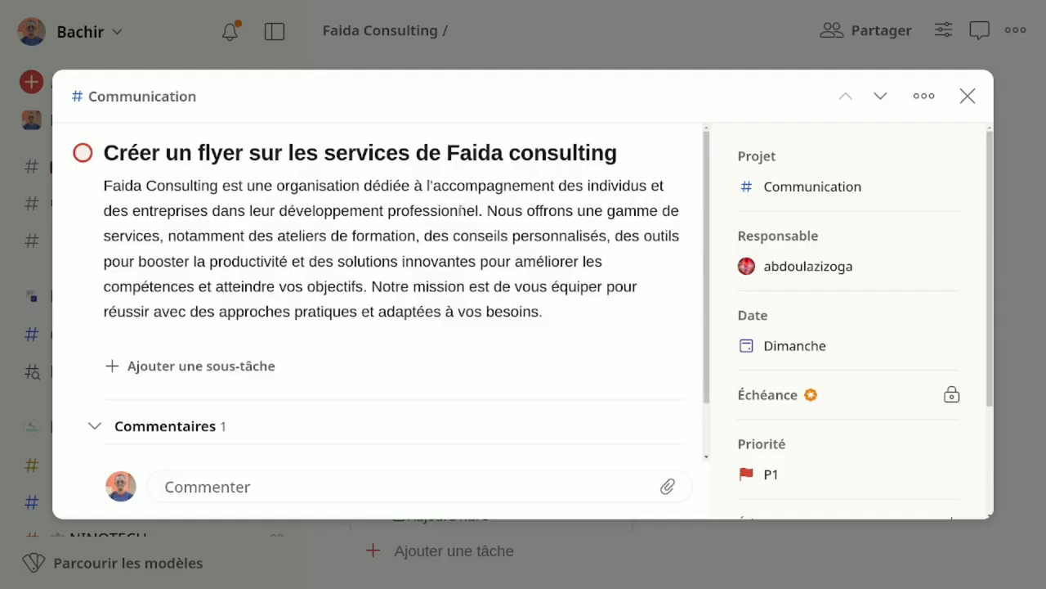
scroll(846, 243, down, 2)
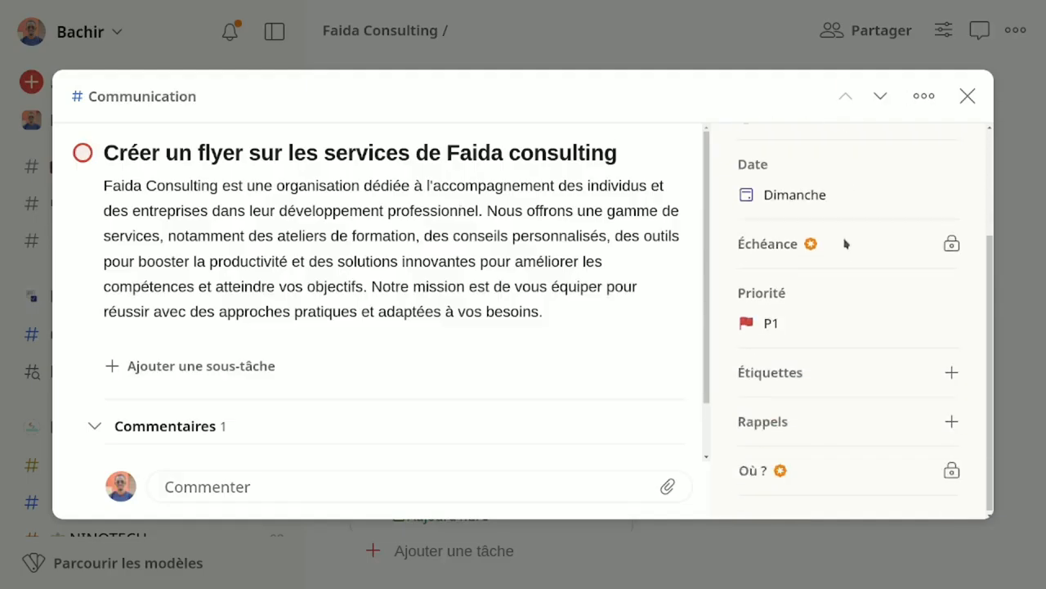
click(923, 96)
mouse_move(692, 404)
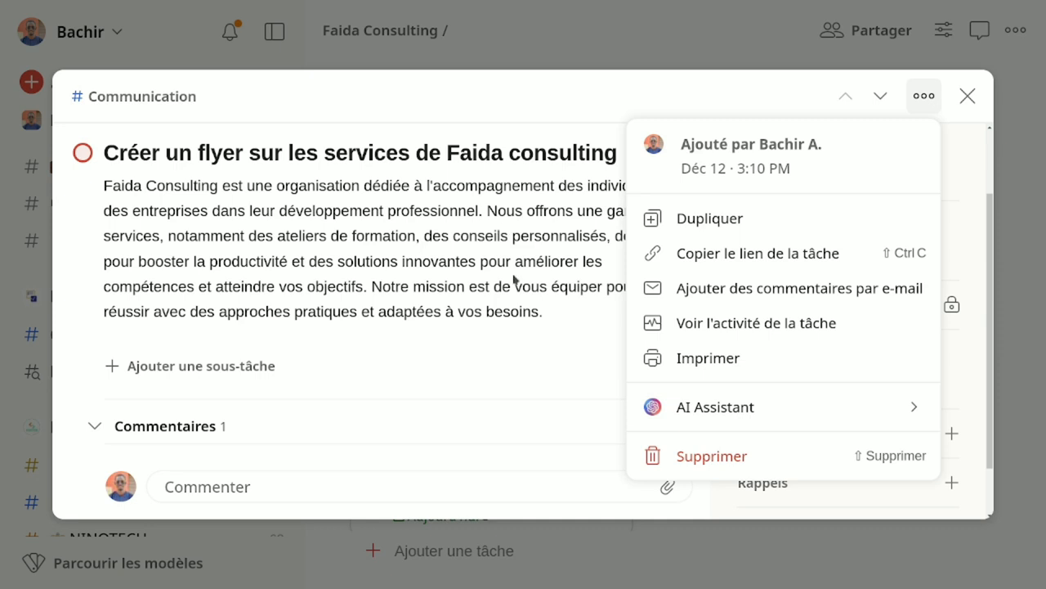
click(301, 311)
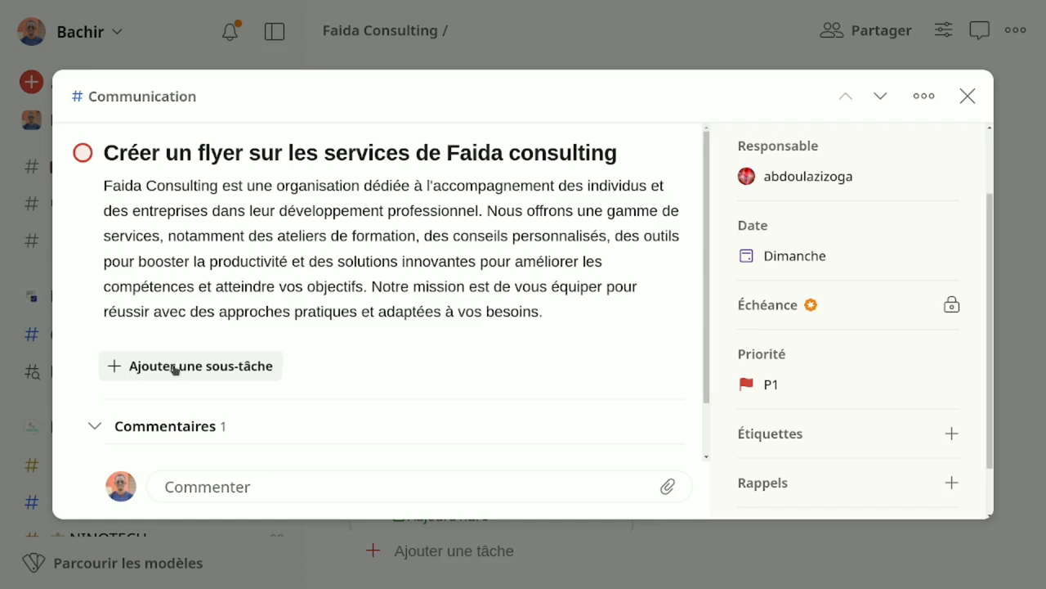
Add a subtask named s1 to the flyer task and close the task details
click(174, 368)
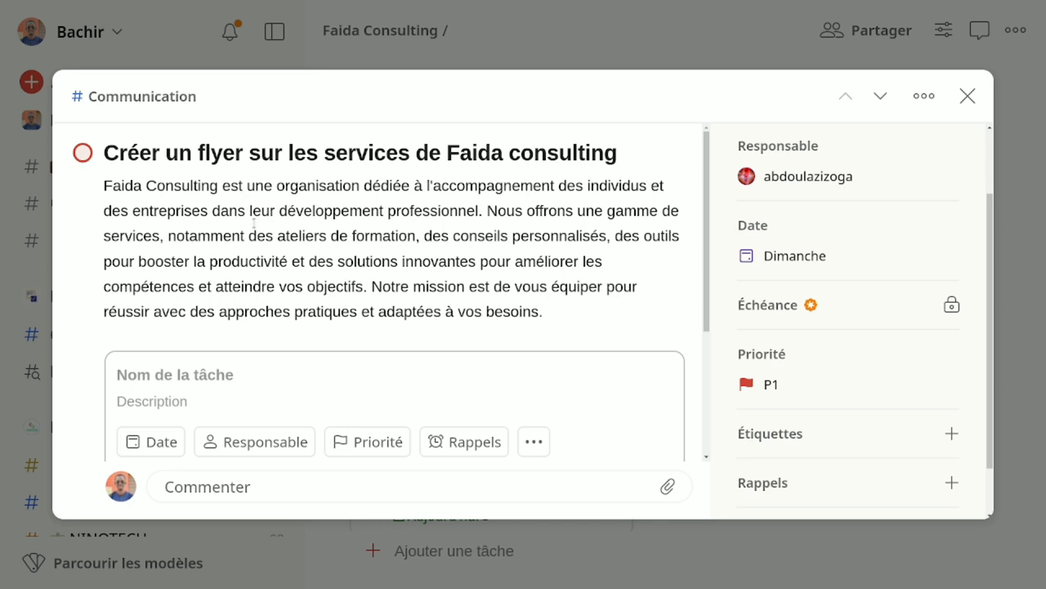
text(s1)
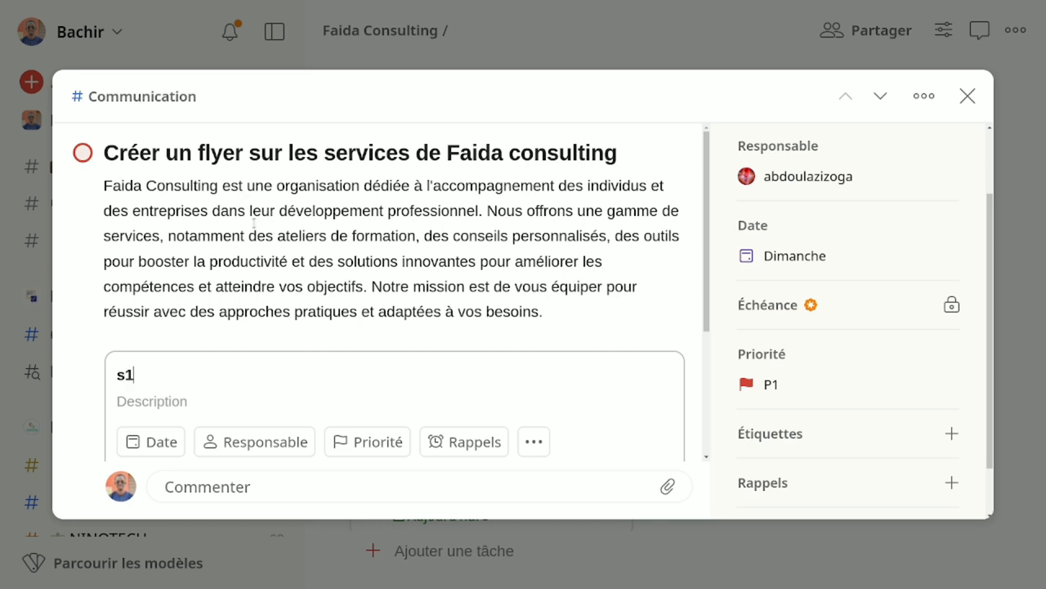
scroll(251, 299, down, 1)
click(516, 423)
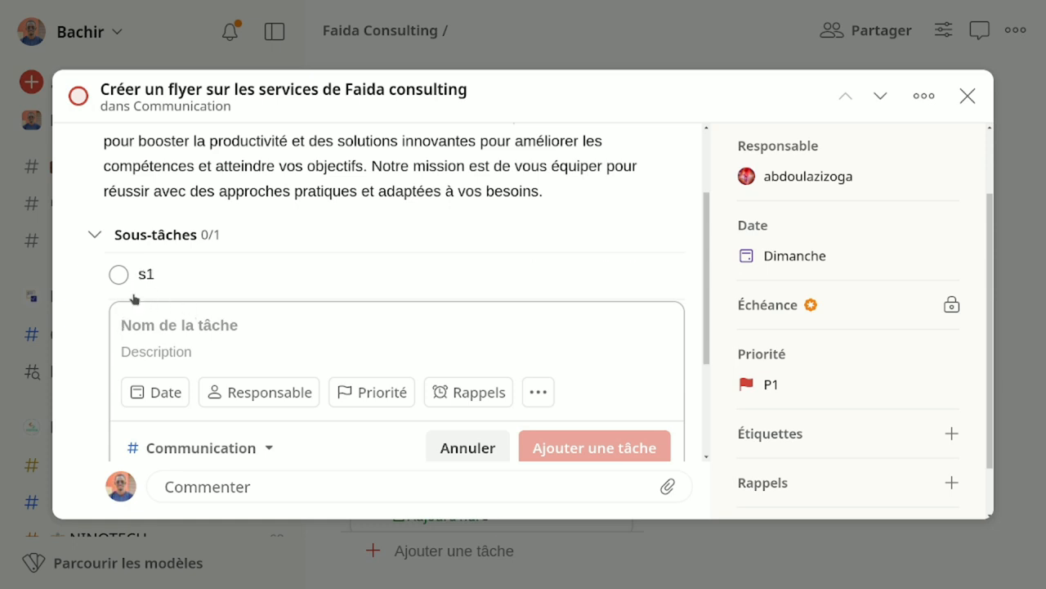
scroll(144, 201, up, 3)
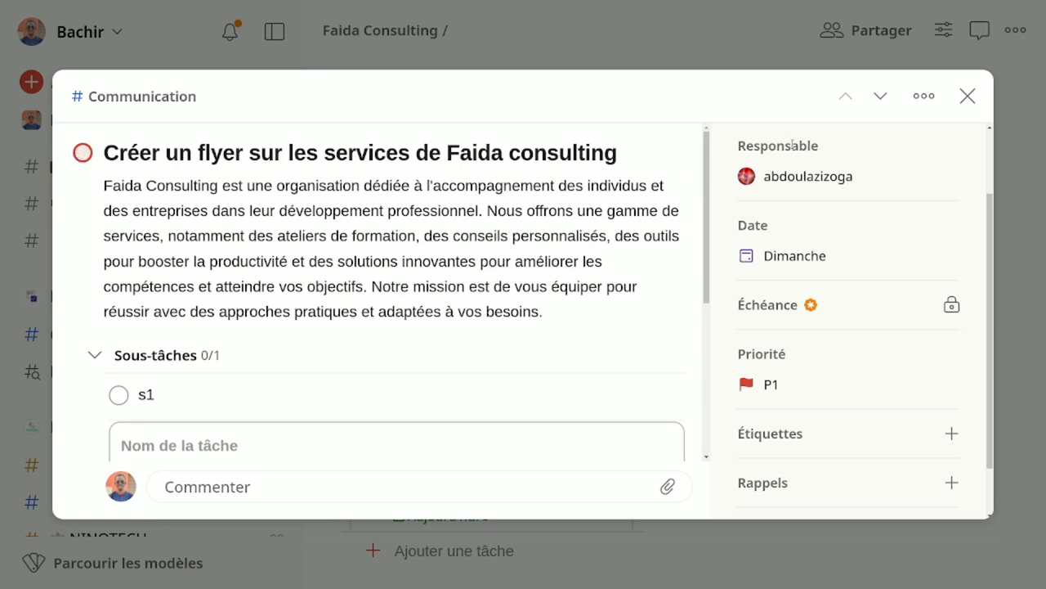
click(967, 96)
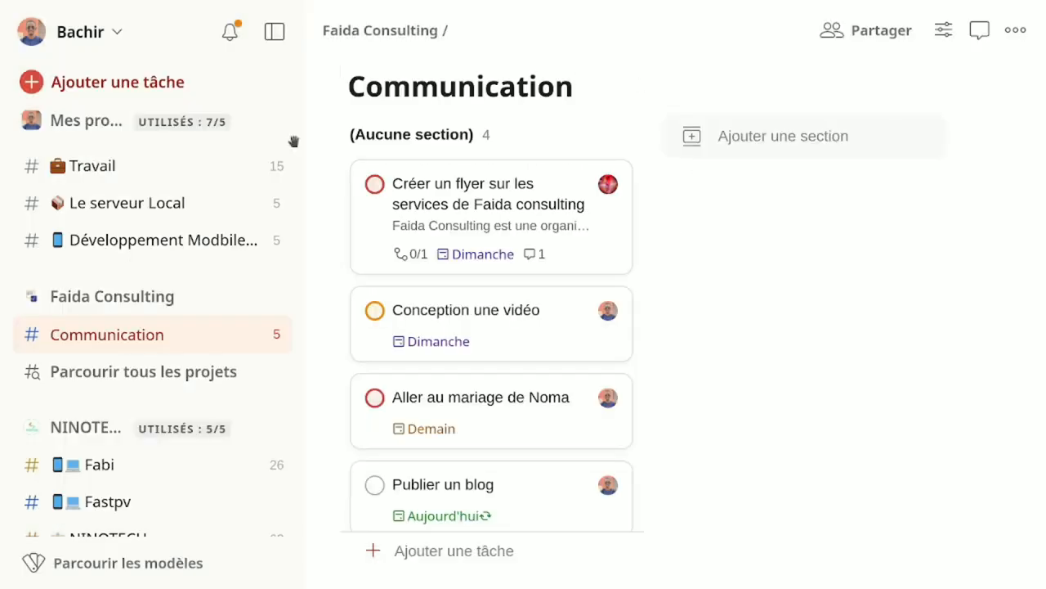
Examine the saved filters for today's priorities and tomorrow's tasks under Filtres et étiquettes
scroll(197, 233, up, 5)
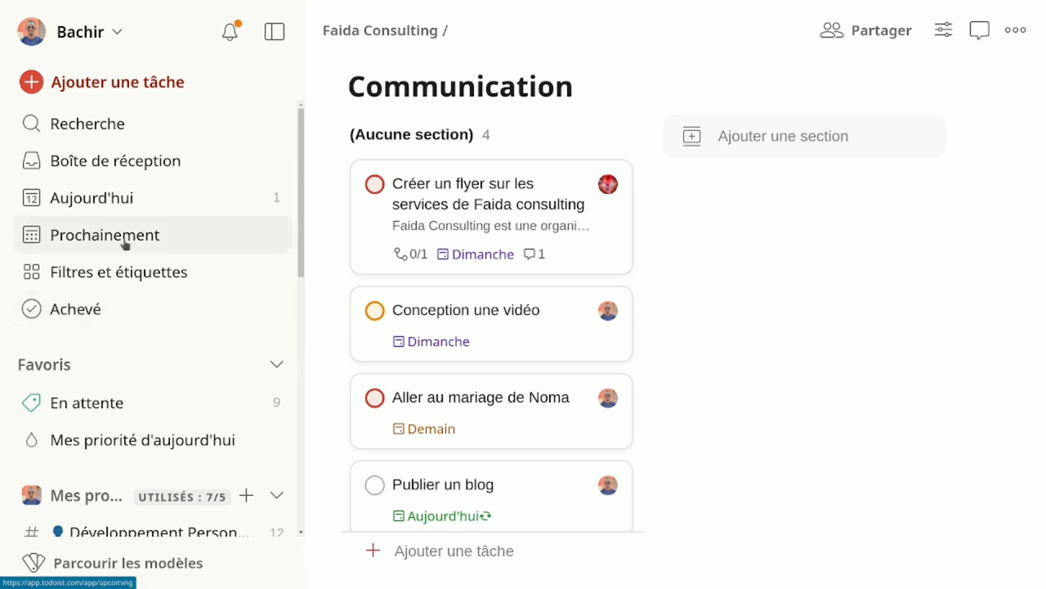
click(113, 270)
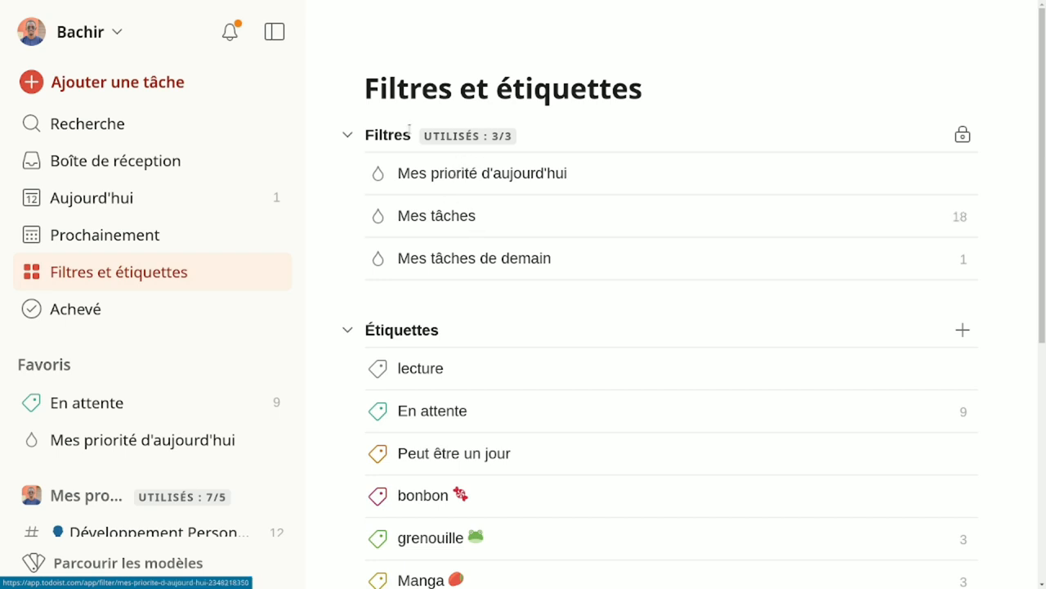
click(447, 182)
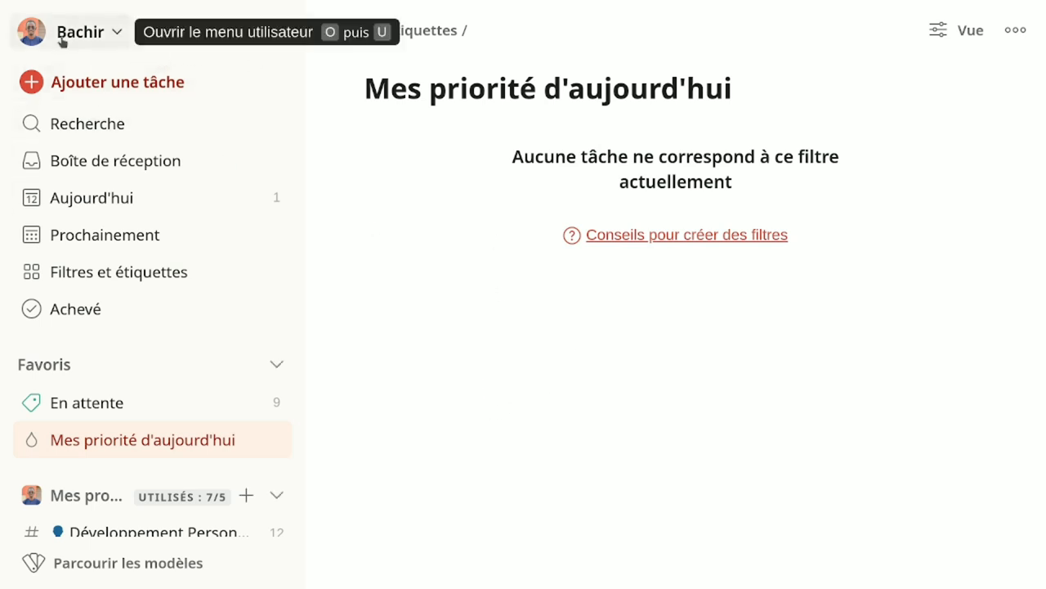
click(85, 268)
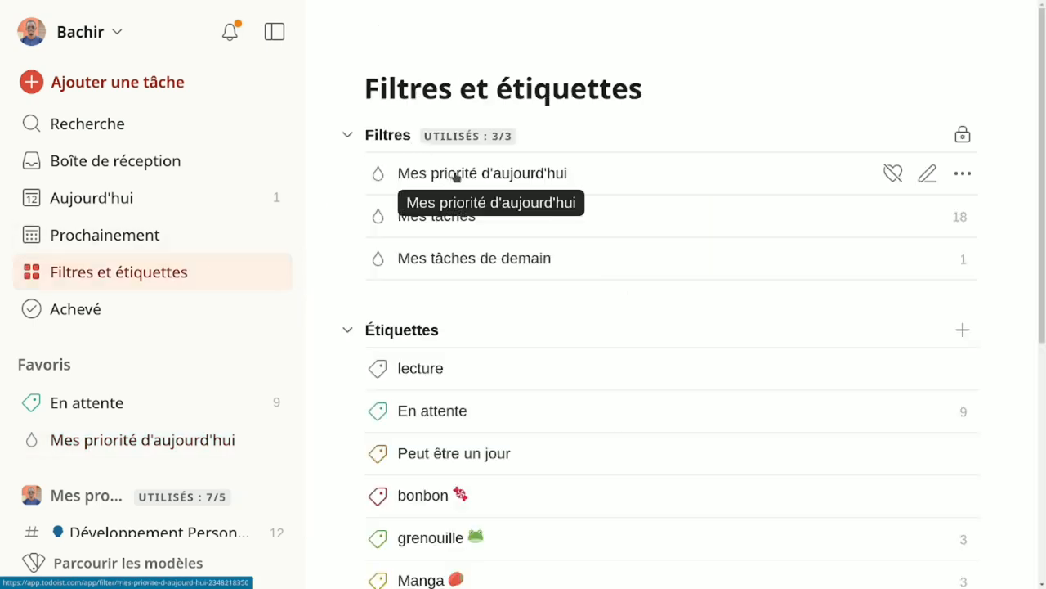
click(444, 264)
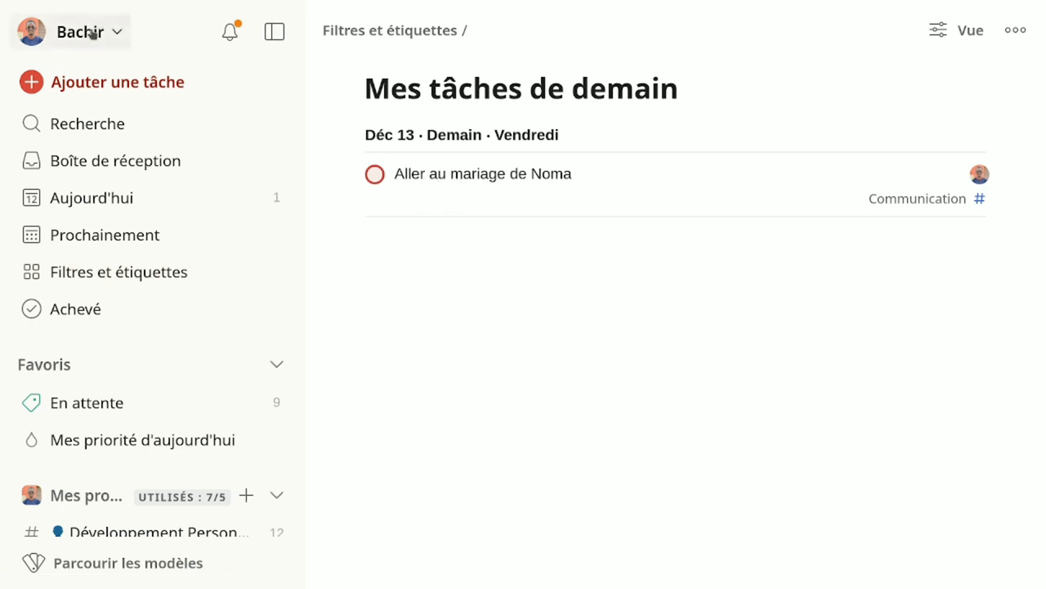
Look through the list of labels and review the tasks carrying the En attente label
click(85, 278)
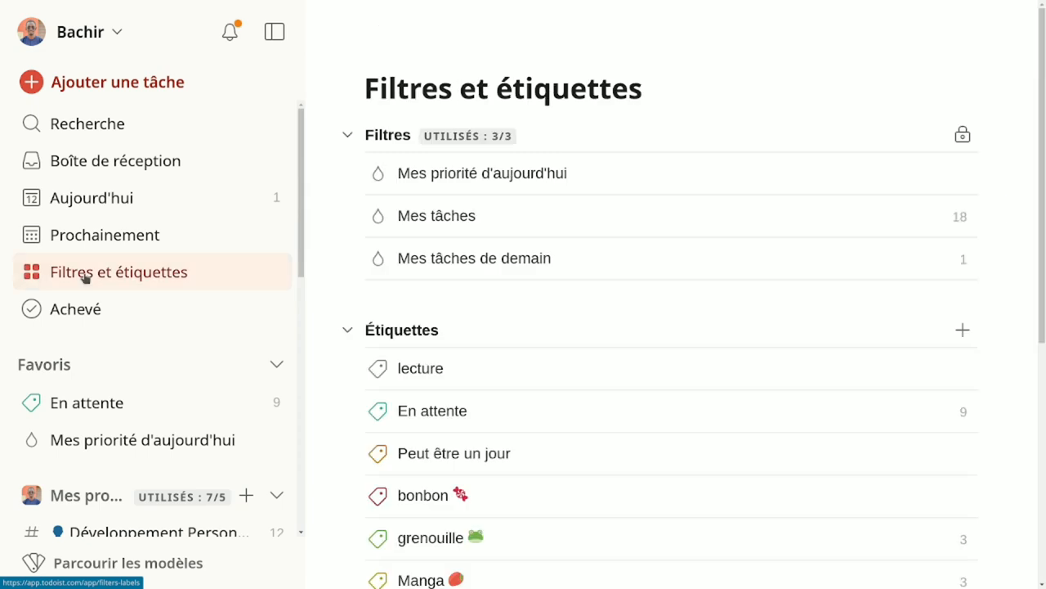
scroll(444, 270, down, 2)
scroll(433, 253, down, 1)
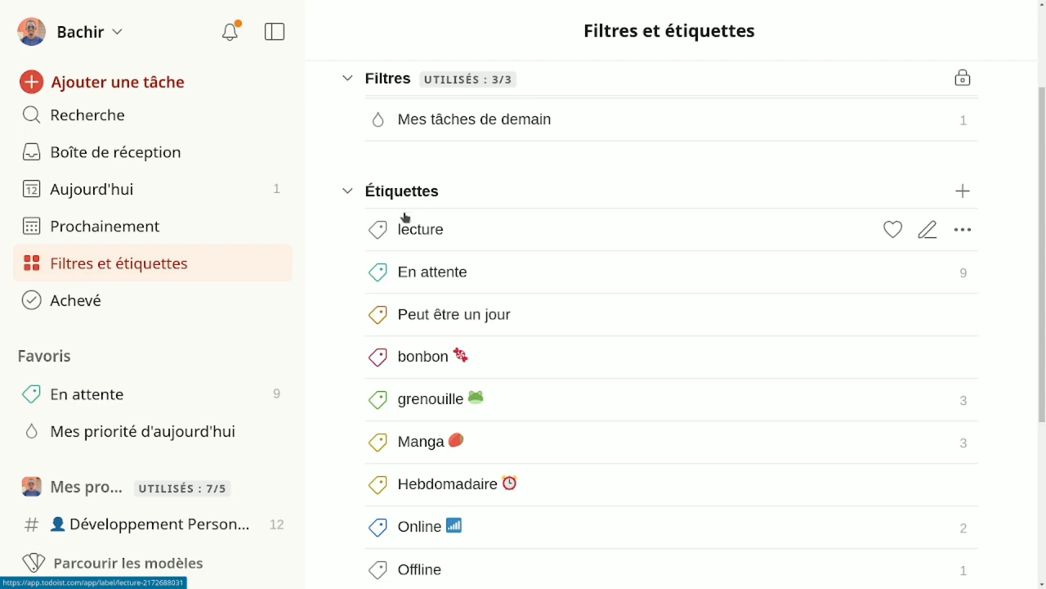
scroll(404, 216, down, 1)
click(437, 193)
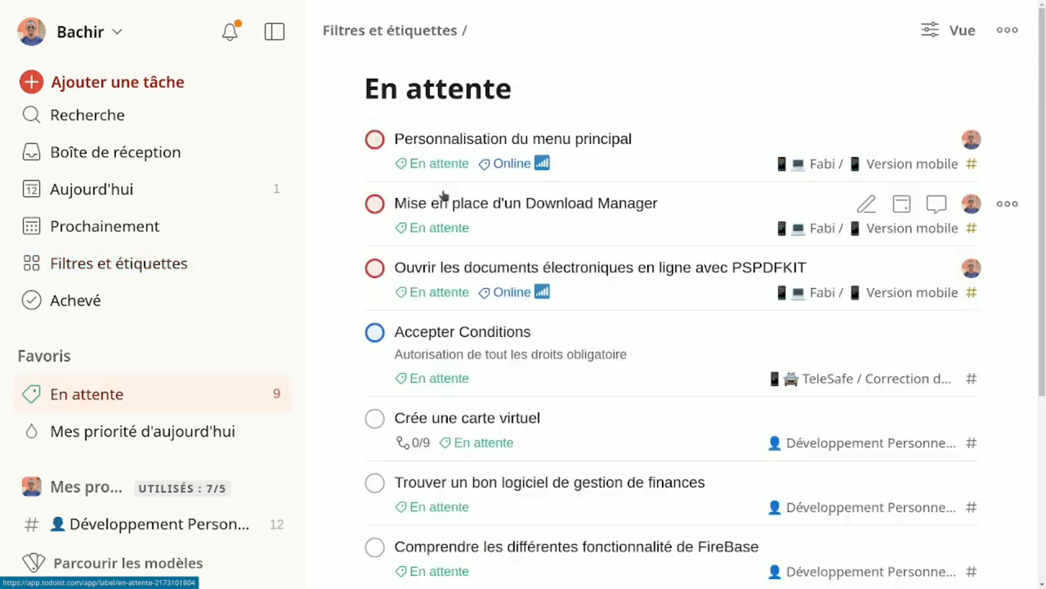
scroll(442, 196, down, 4)
scroll(443, 195, up, 4)
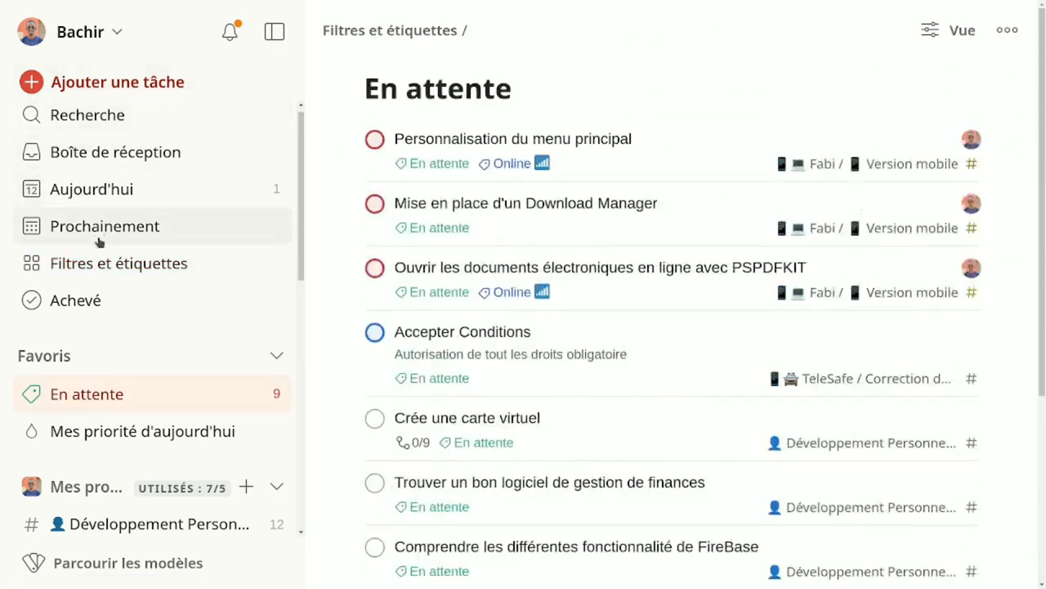
Apply the En attente label to the flyer task in Faida Consulting's Communication project and close the task
scroll(106, 368, down, 5)
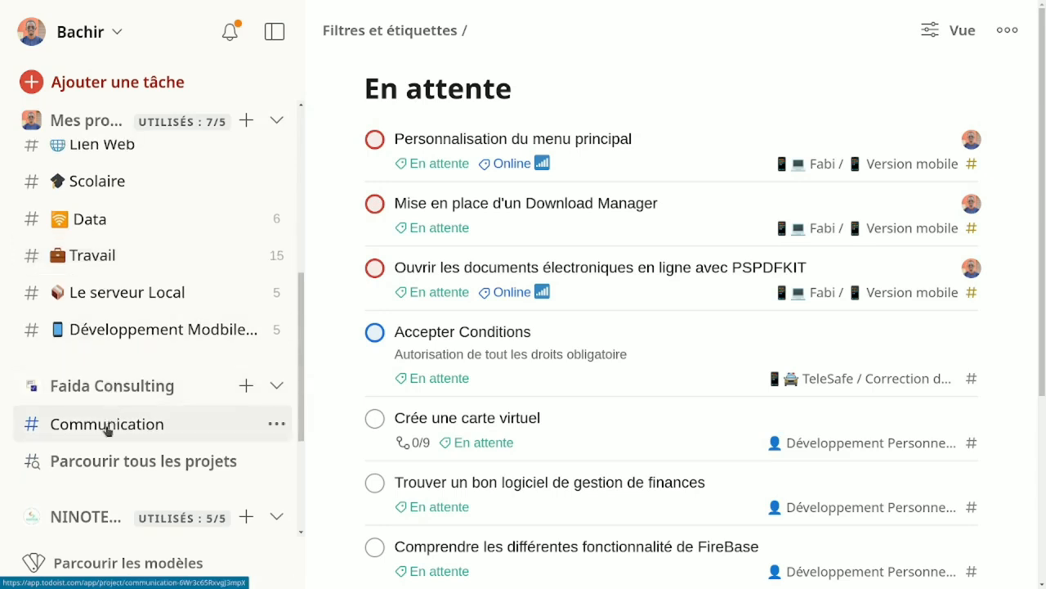
click(106, 425)
click(400, 184)
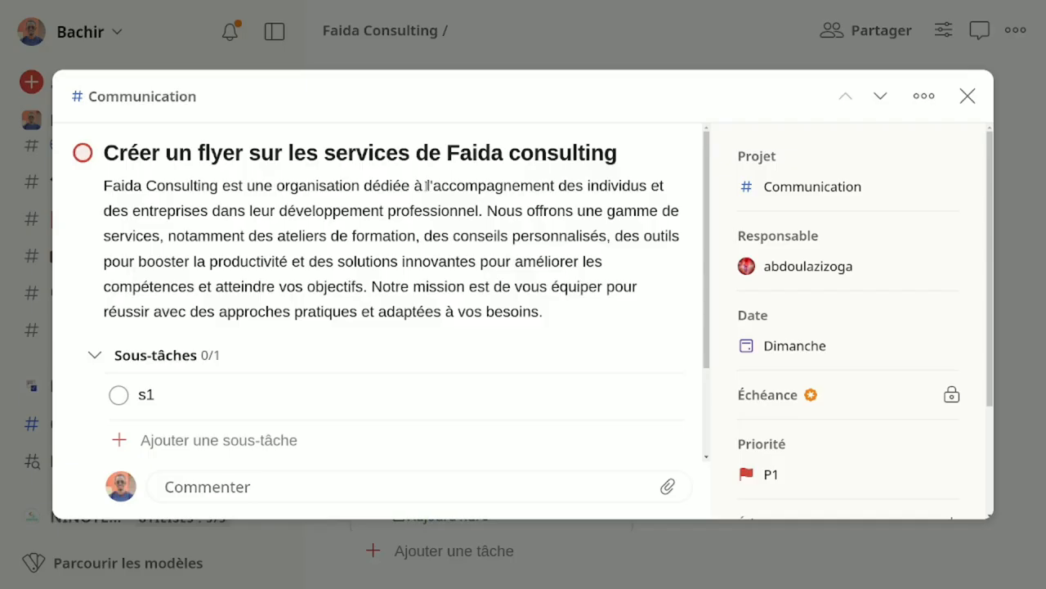
scroll(735, 349, down, 1)
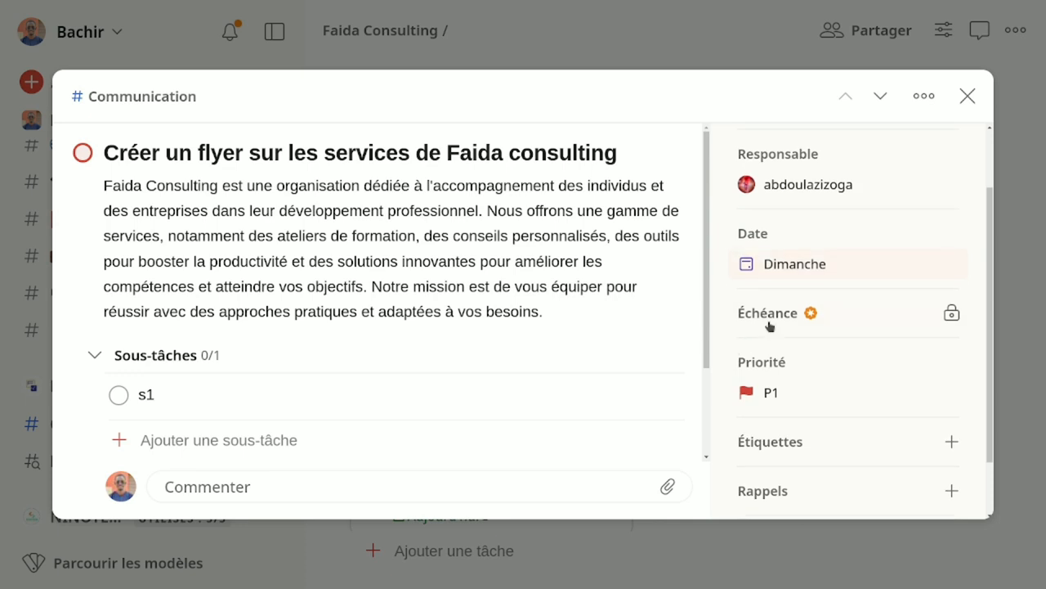
scroll(768, 326, down, 1)
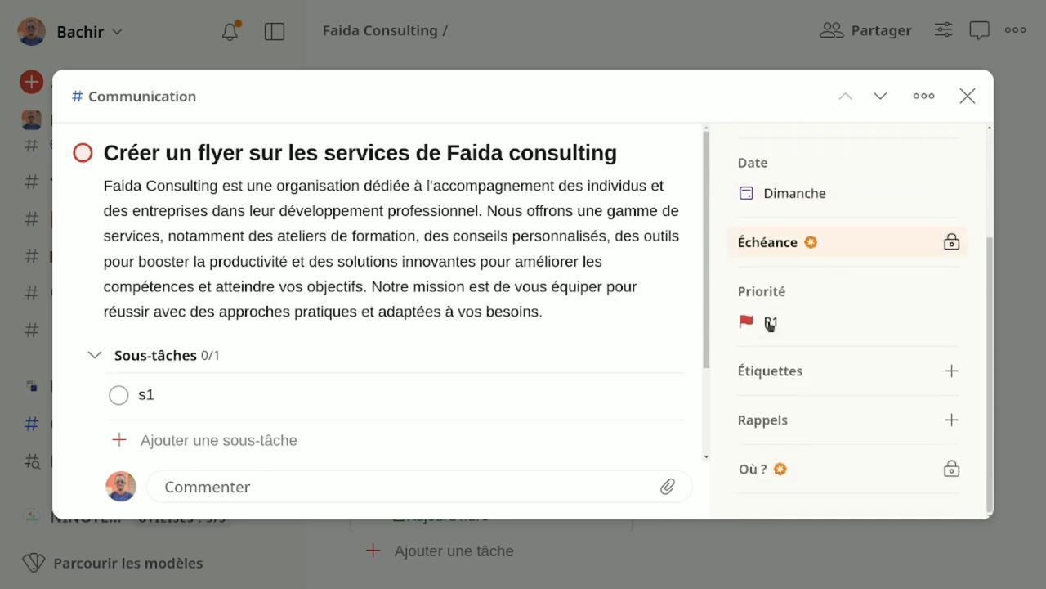
click(779, 374)
click(501, 282)
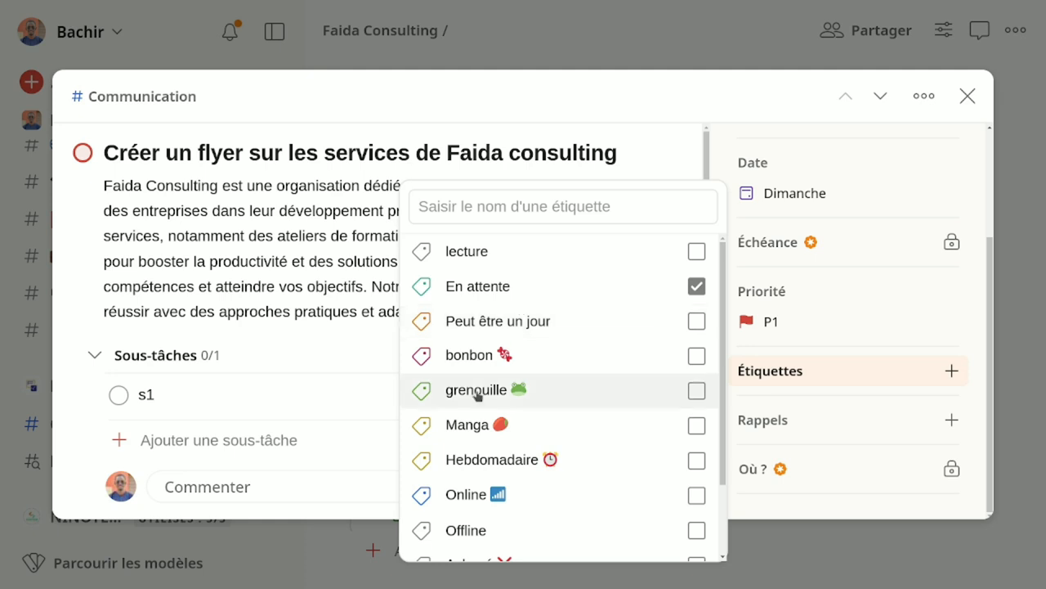
scroll(479, 393, down, 2)
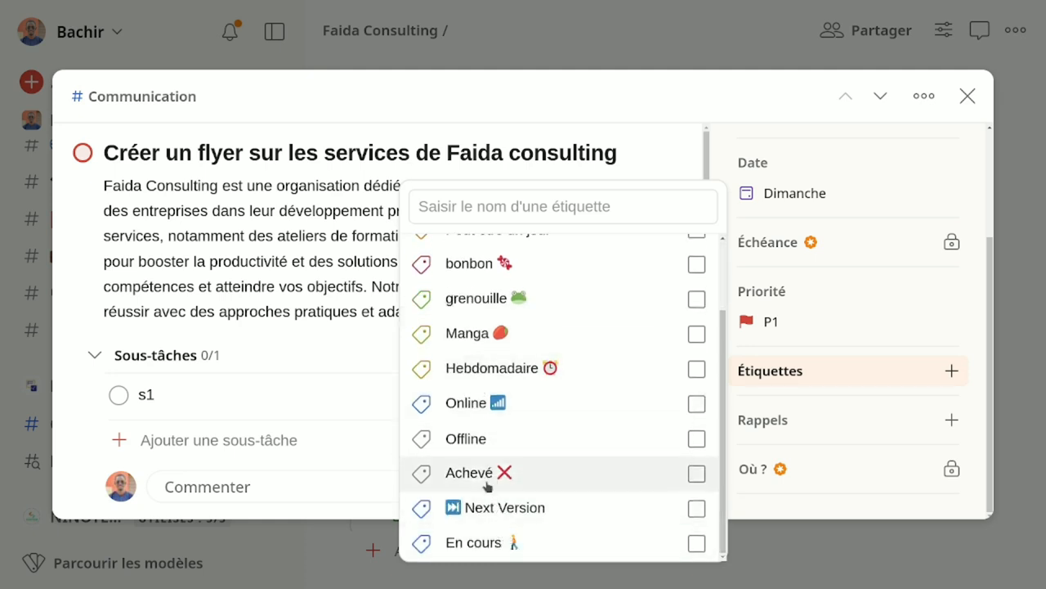
scroll(481, 471, up, 2)
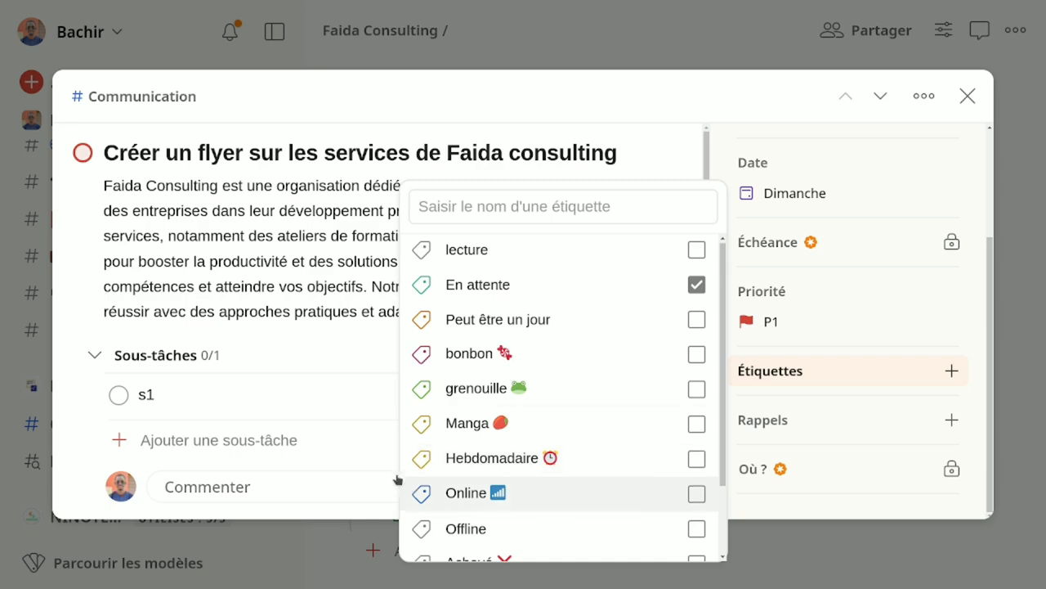
click(314, 439)
click(957, 104)
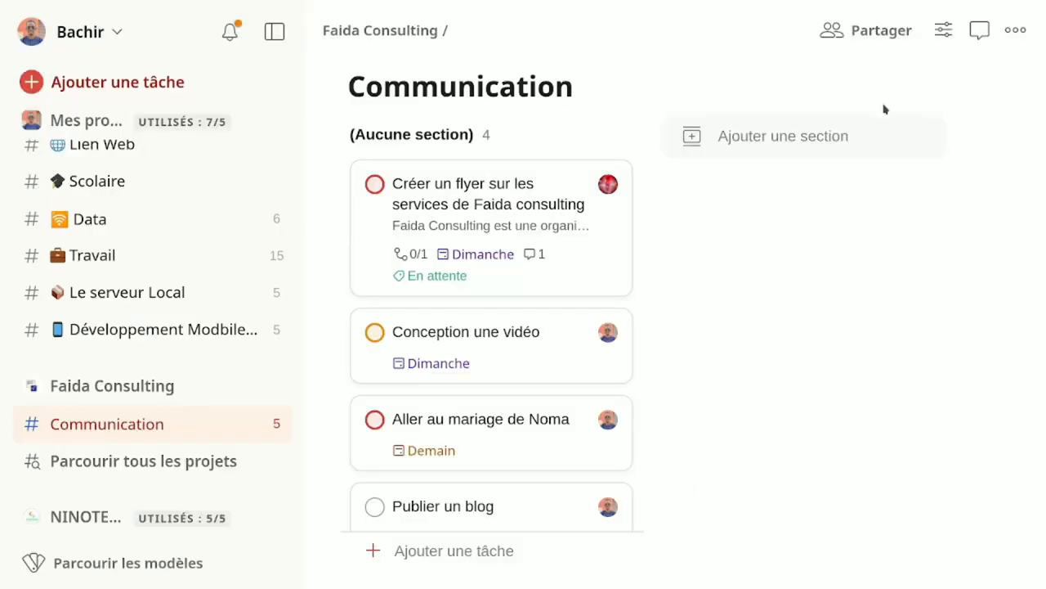
Review the tasks carrying the grenouille label and look over the project list
scroll(82, 229, up, 3)
scroll(115, 245, up, 5)
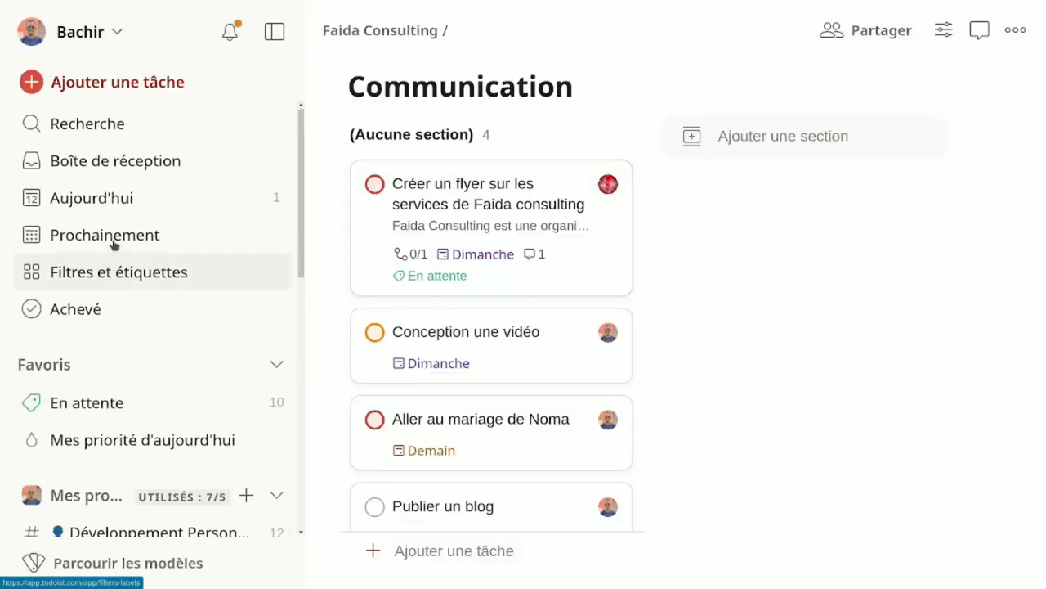
click(109, 272)
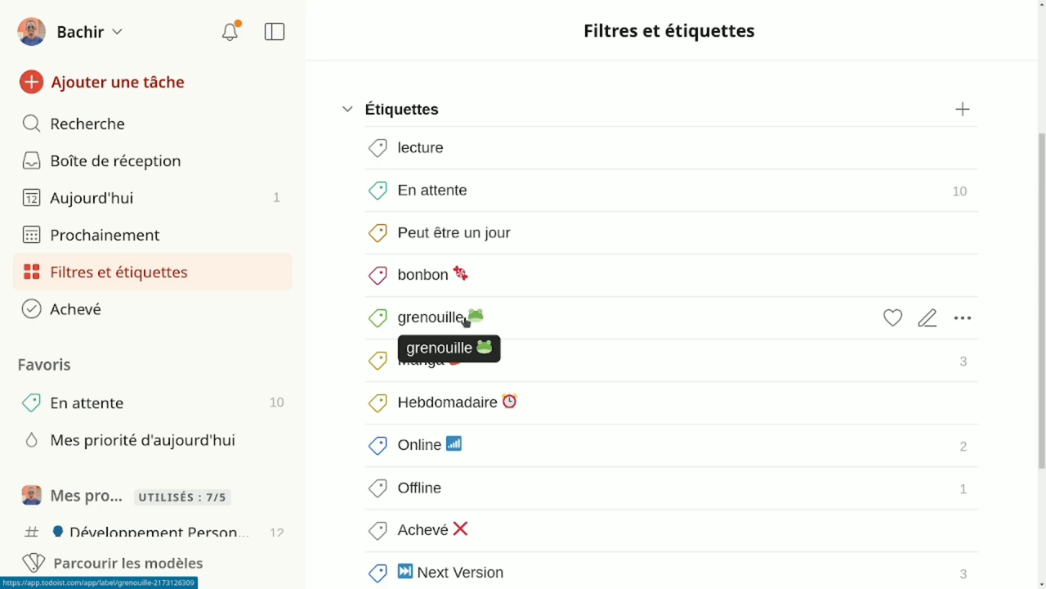
click(466, 319)
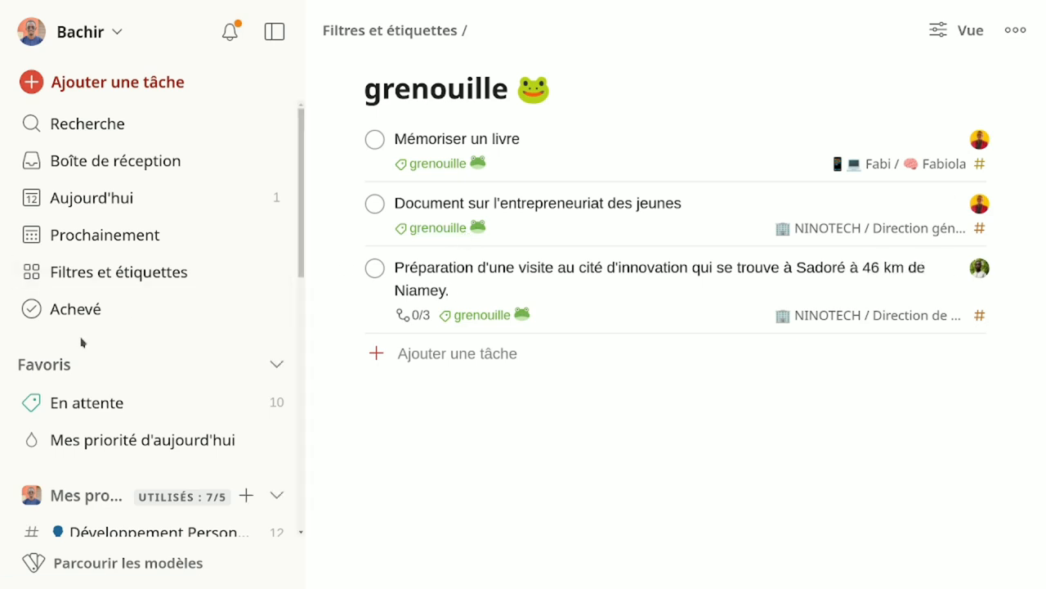
scroll(81, 342, down, 5)
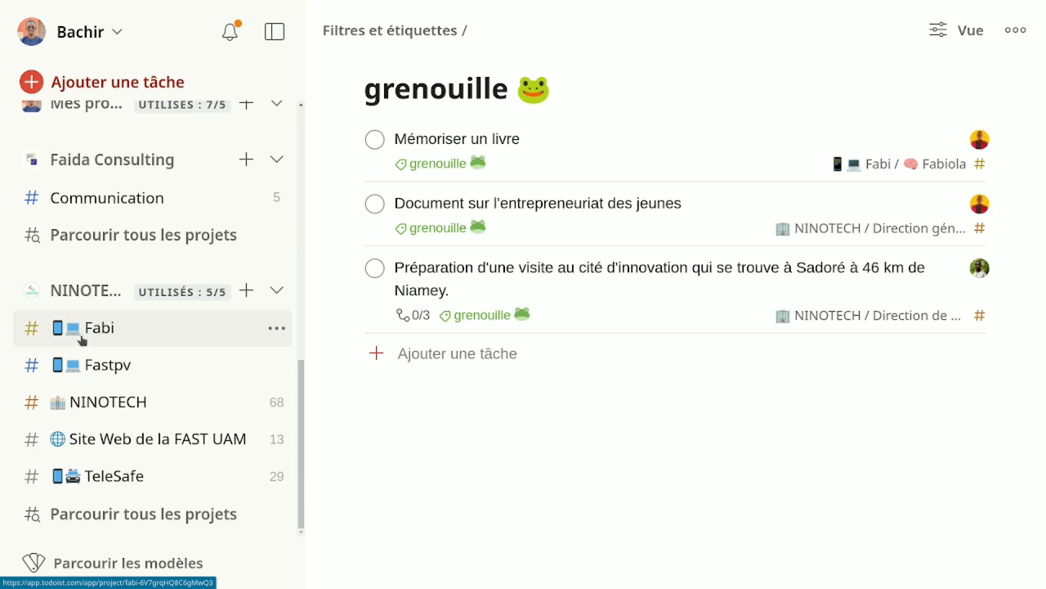
scroll(82, 337, up, 5)
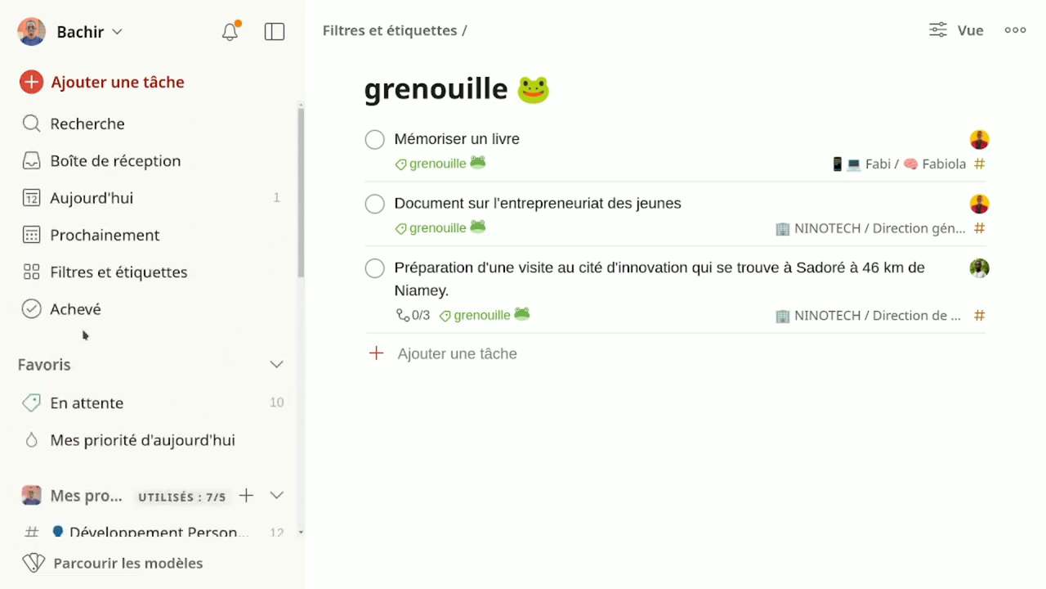